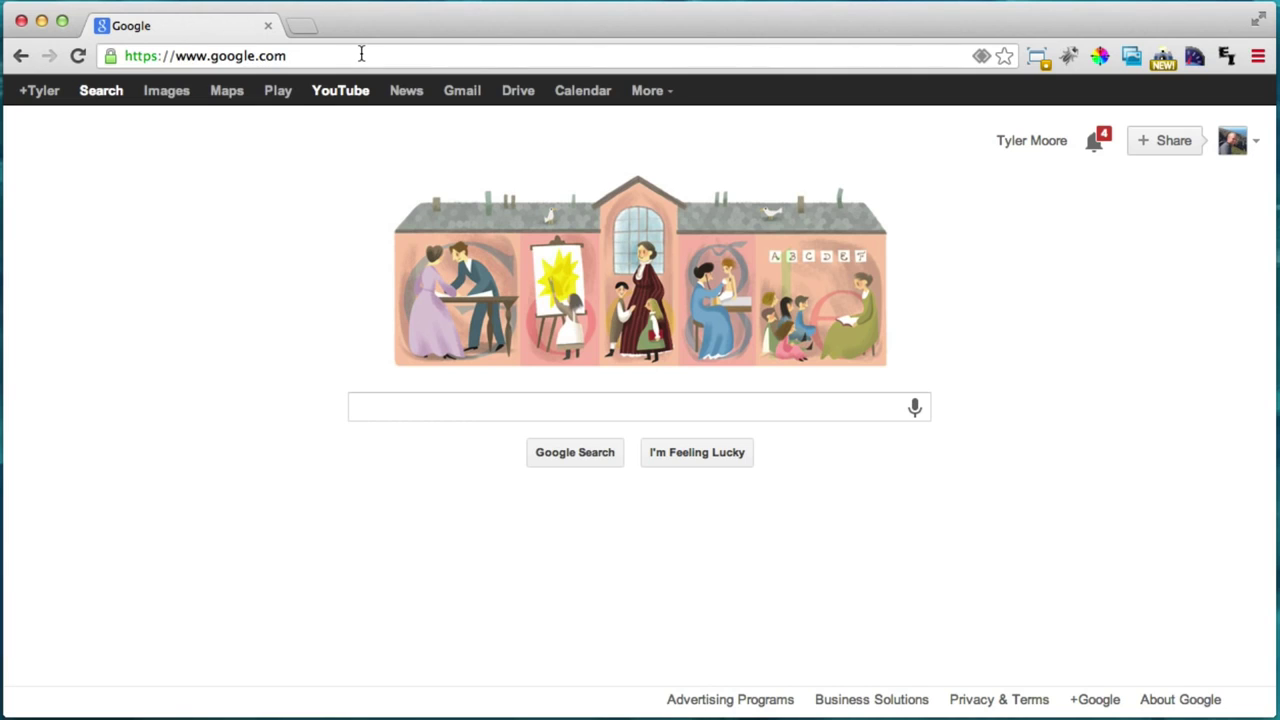
Step: Change the address to google.com/analytics and load the Google Analytics site
{"action": "left_click", "coordinate": [362, 55]}
{"action": "left_click", "coordinate": [366, 56]}
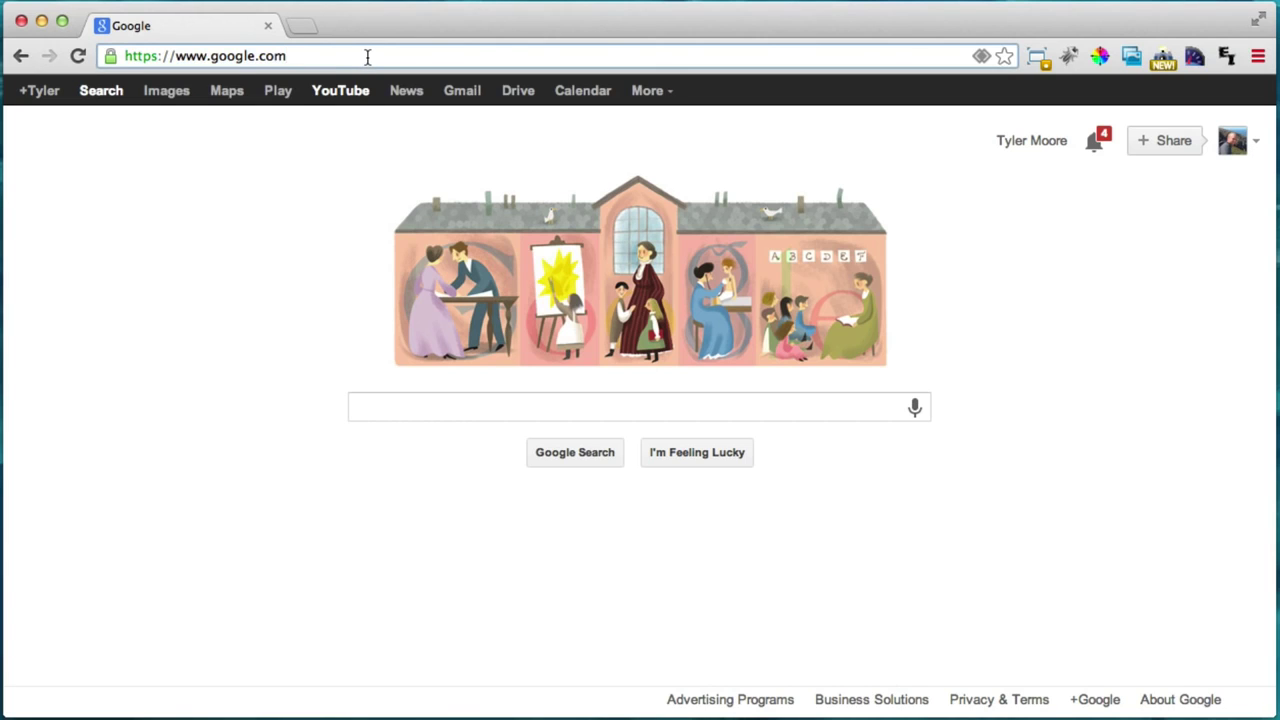
{"action": "type", "text": "/"}
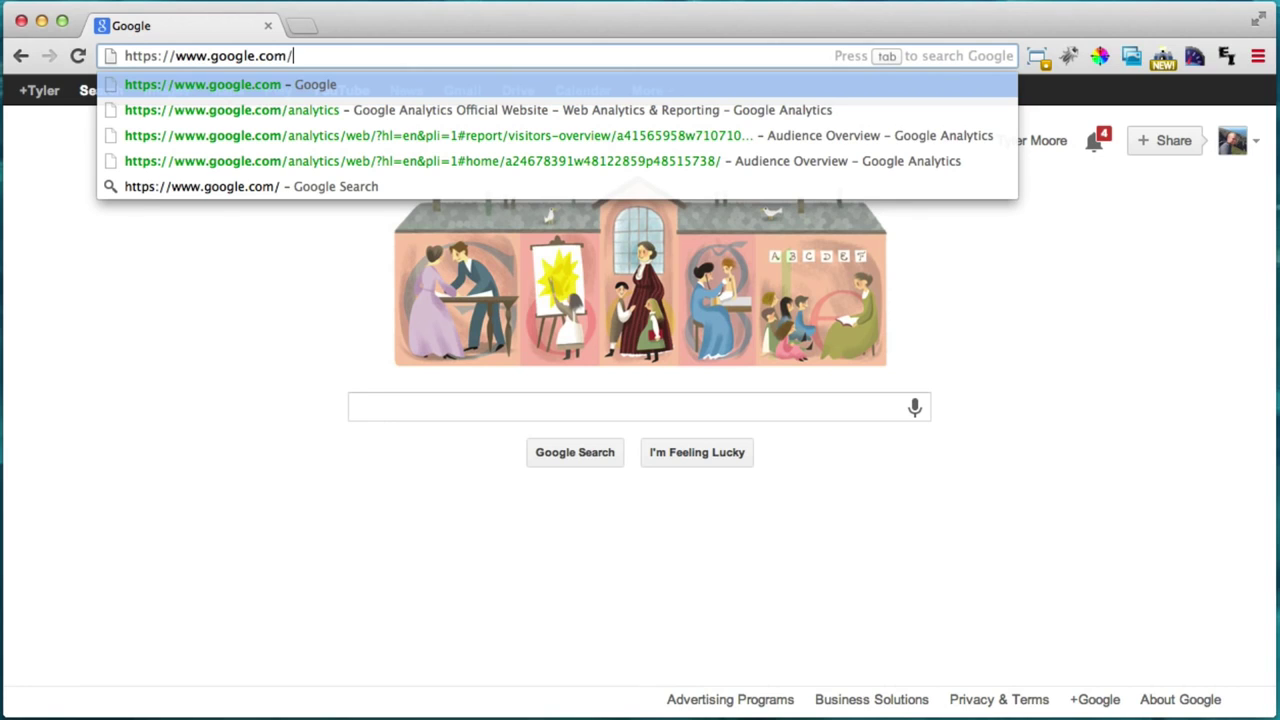
{"action": "type", "text": "analytics"}
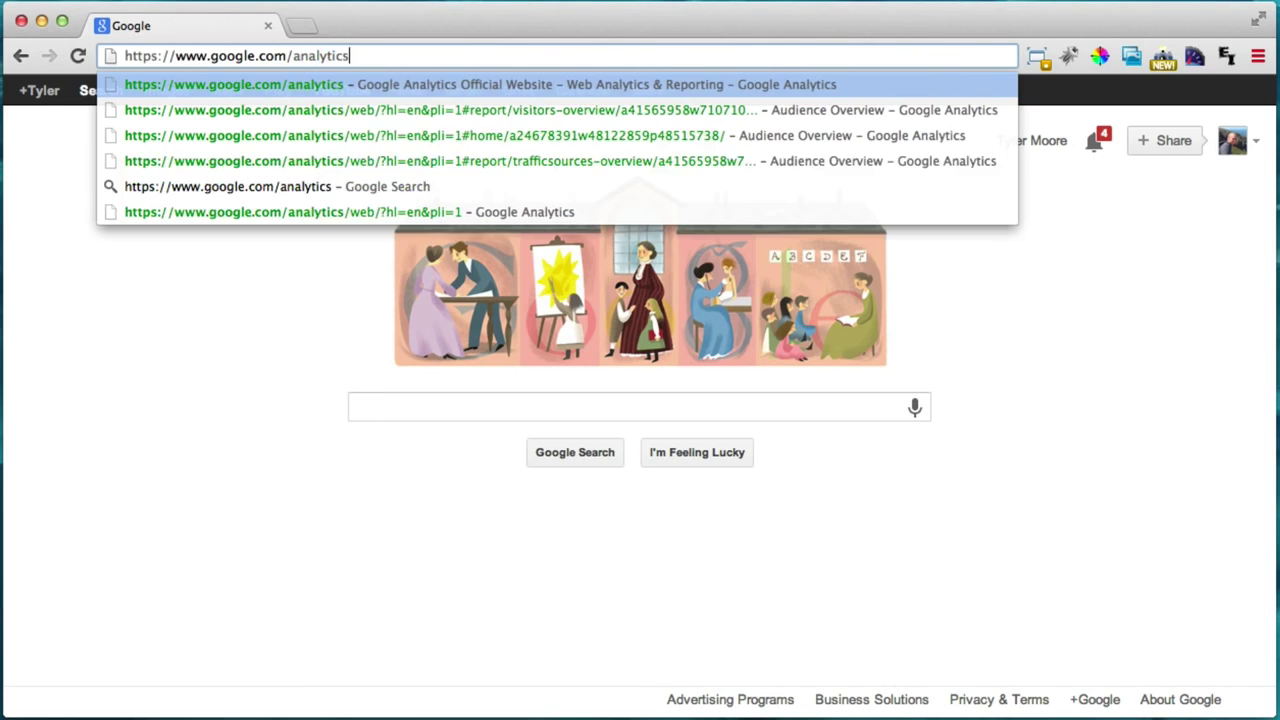
{"action": "key", "text": "Return"}
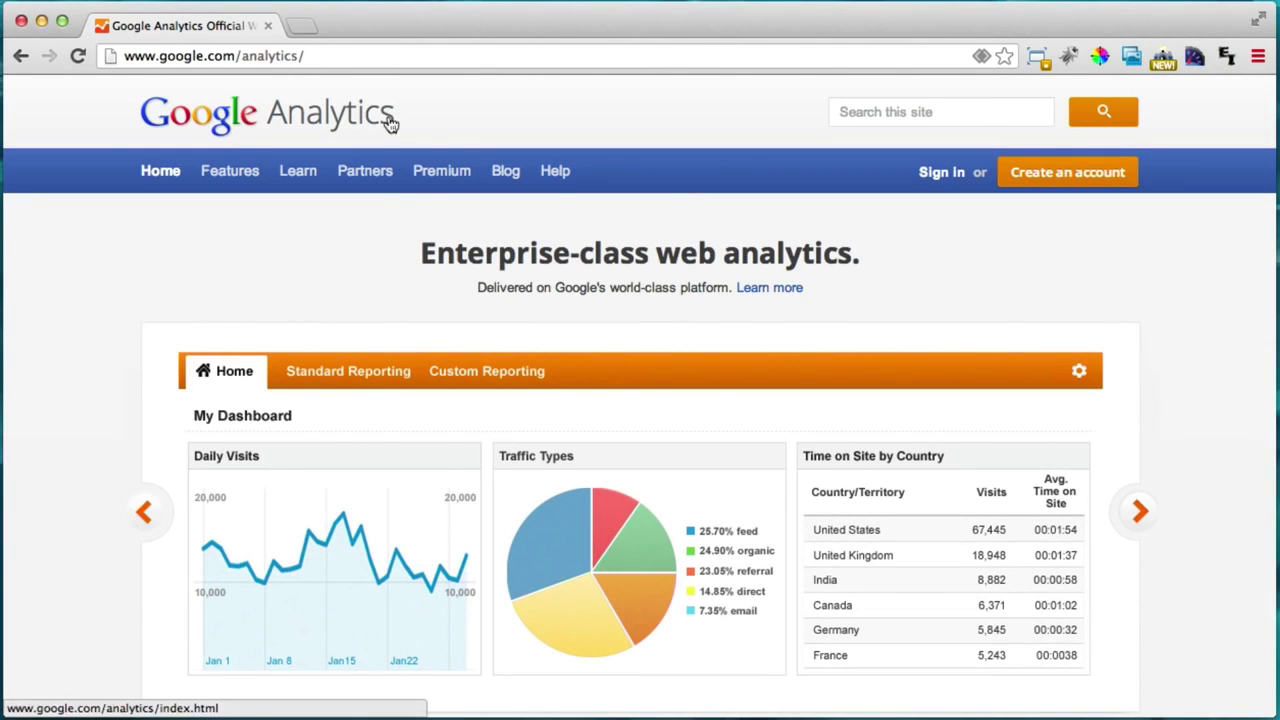
Step: Sign in, then choose All Web Site Data under Learn How To Create a Website
{"action": "left_click", "coordinate": [938, 175]}
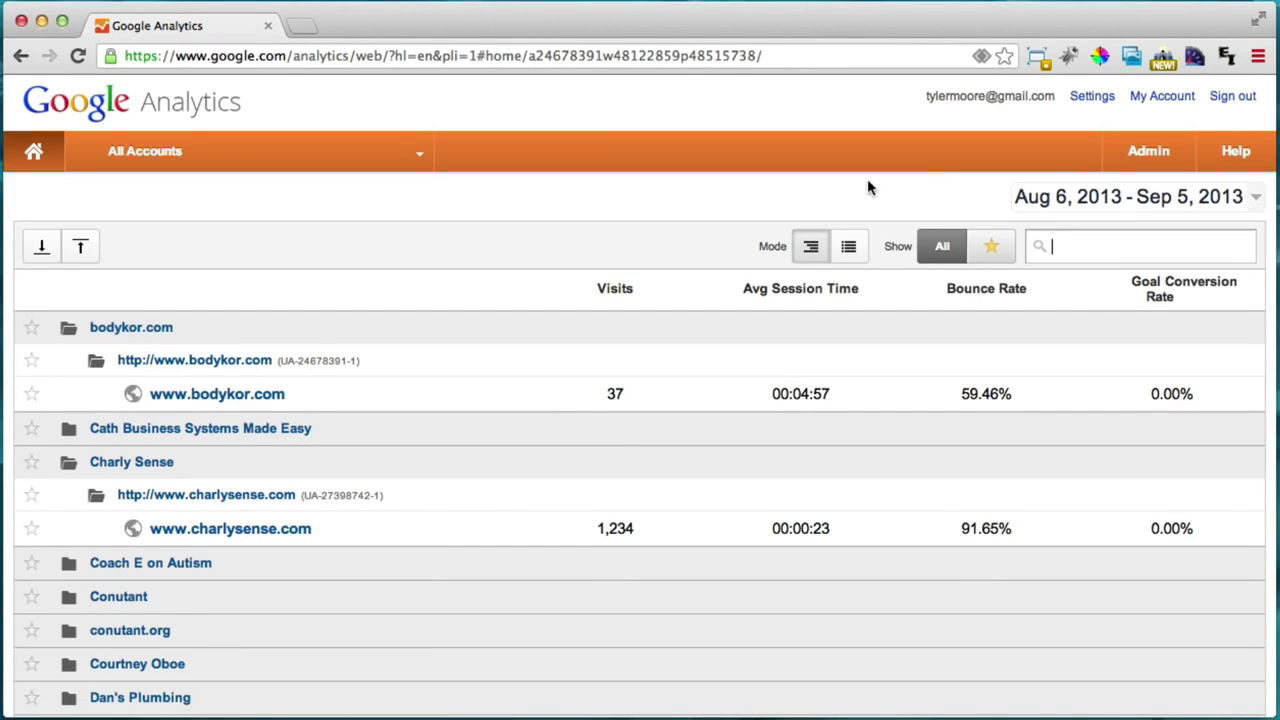
{"action": "scroll", "coordinate": [430, 425], "scroll_direction": "down", "scroll_amount": 1}
{"action": "scroll", "coordinate": [432, 423], "scroll_direction": "down", "scroll_amount": 5}
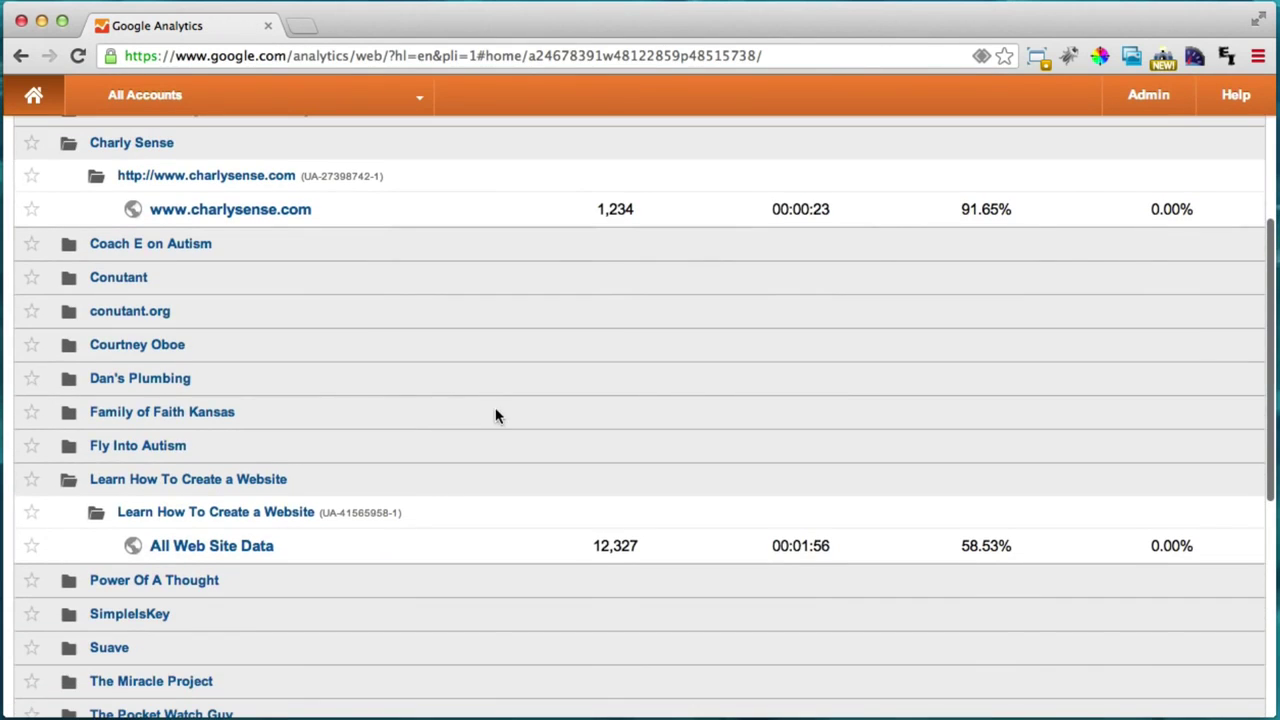
{"action": "scroll", "coordinate": [411, 512], "scroll_direction": "up", "scroll_amount": 5}
{"action": "scroll", "coordinate": [266, 306], "scroll_direction": "down", "scroll_amount": 7}
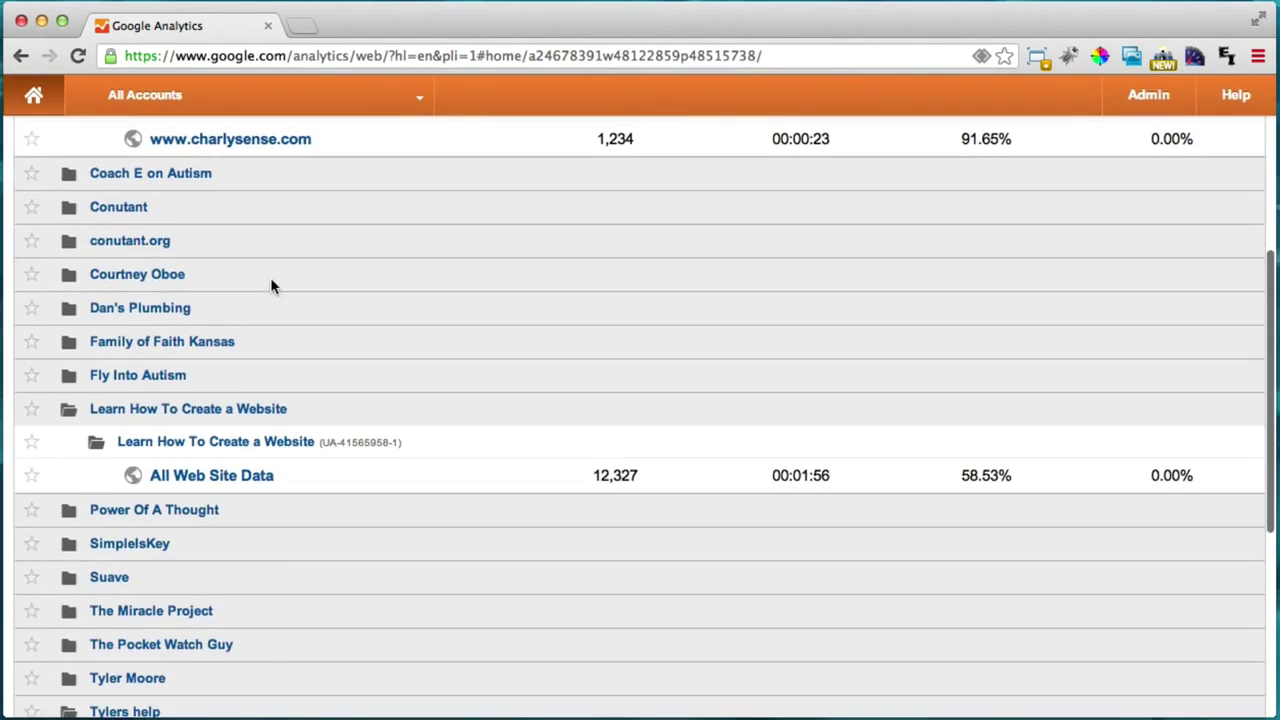
{"action": "scroll", "coordinate": [270, 287], "scroll_direction": "down", "scroll_amount": 1}
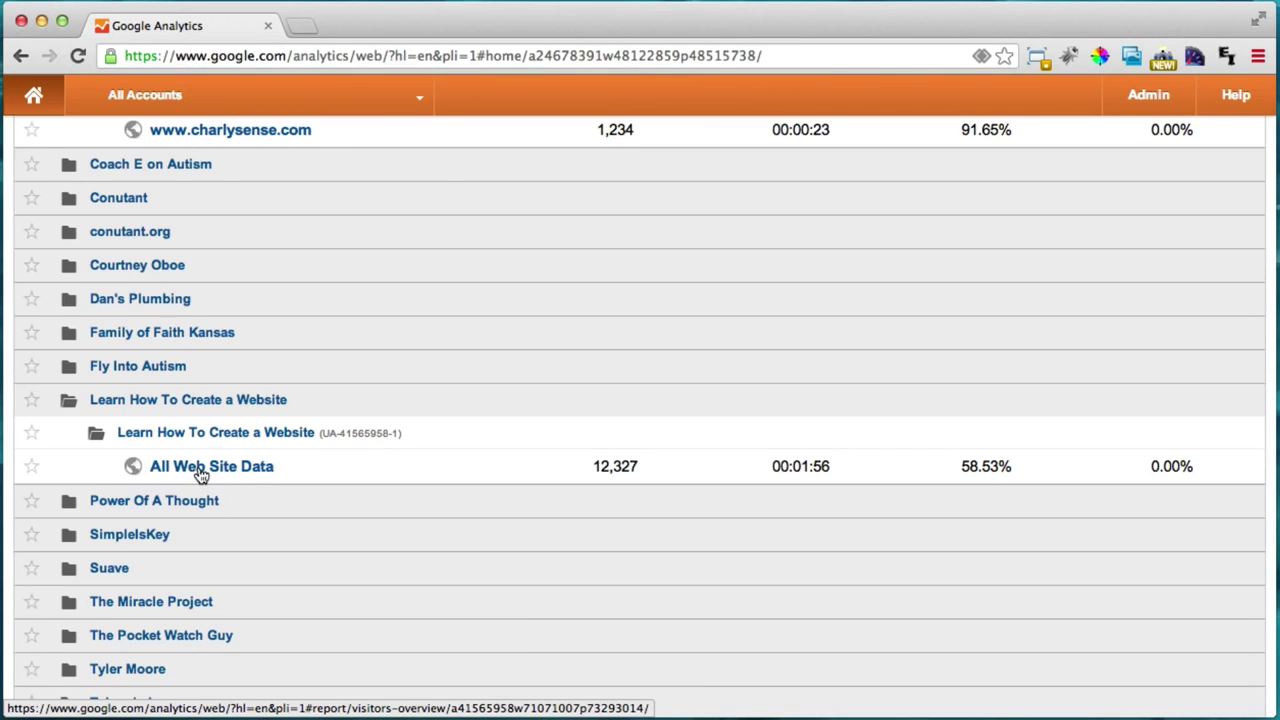
{"action": "left_click", "coordinate": [200, 470]}
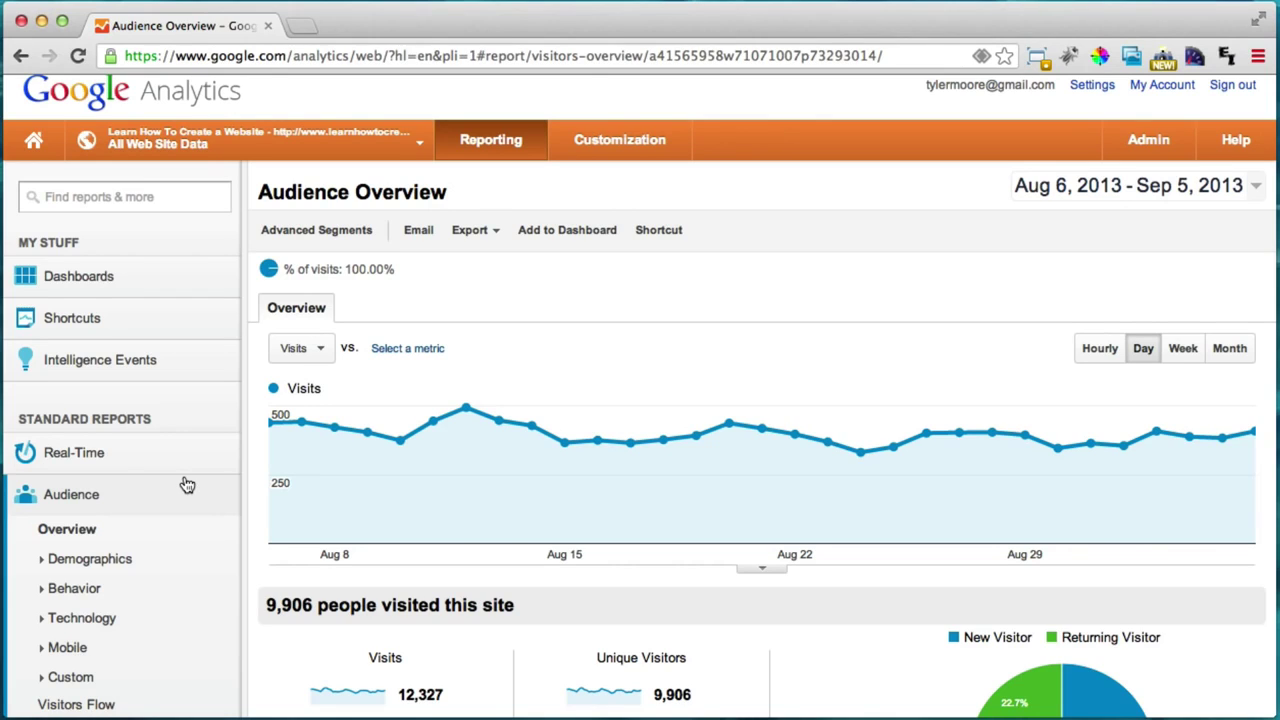
Step: Review Audience Overview figures such as 1.86 pages per visit, then expand Traffic Sources
{"action": "mouse_move", "coordinate": [367, 496]}
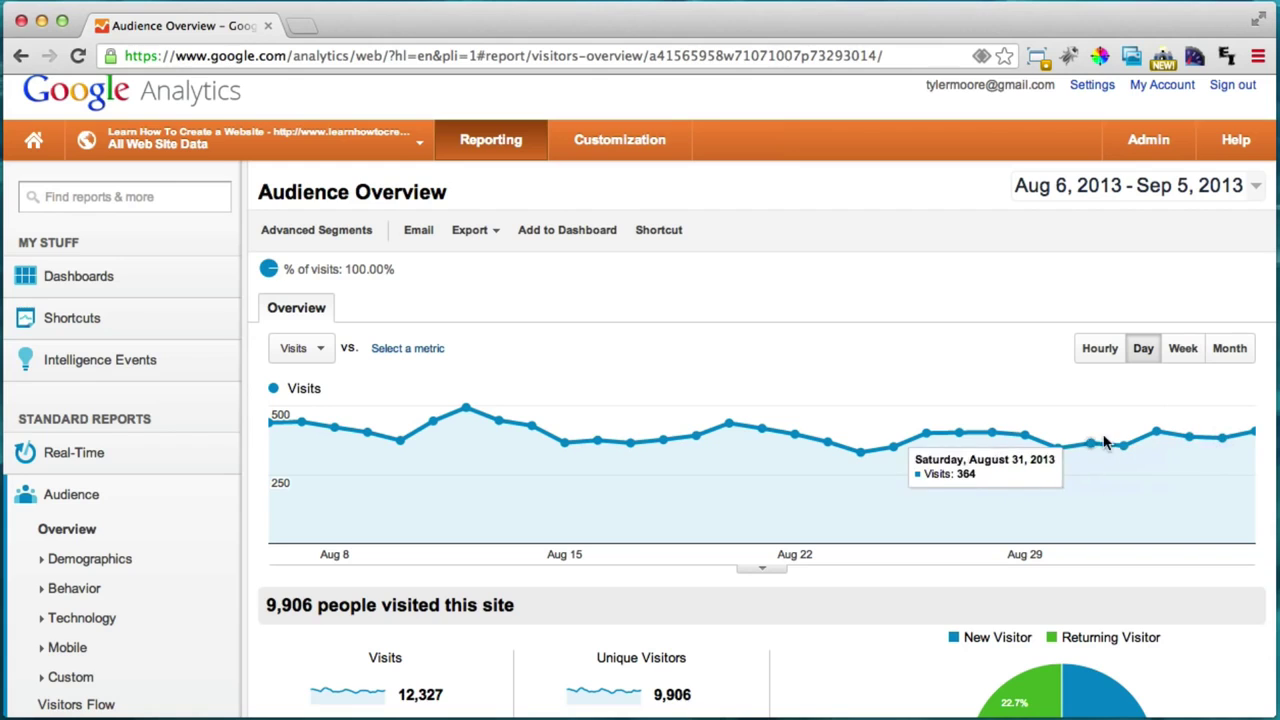
{"action": "scroll", "coordinate": [977, 378], "scroll_direction": "down", "scroll_amount": 3}
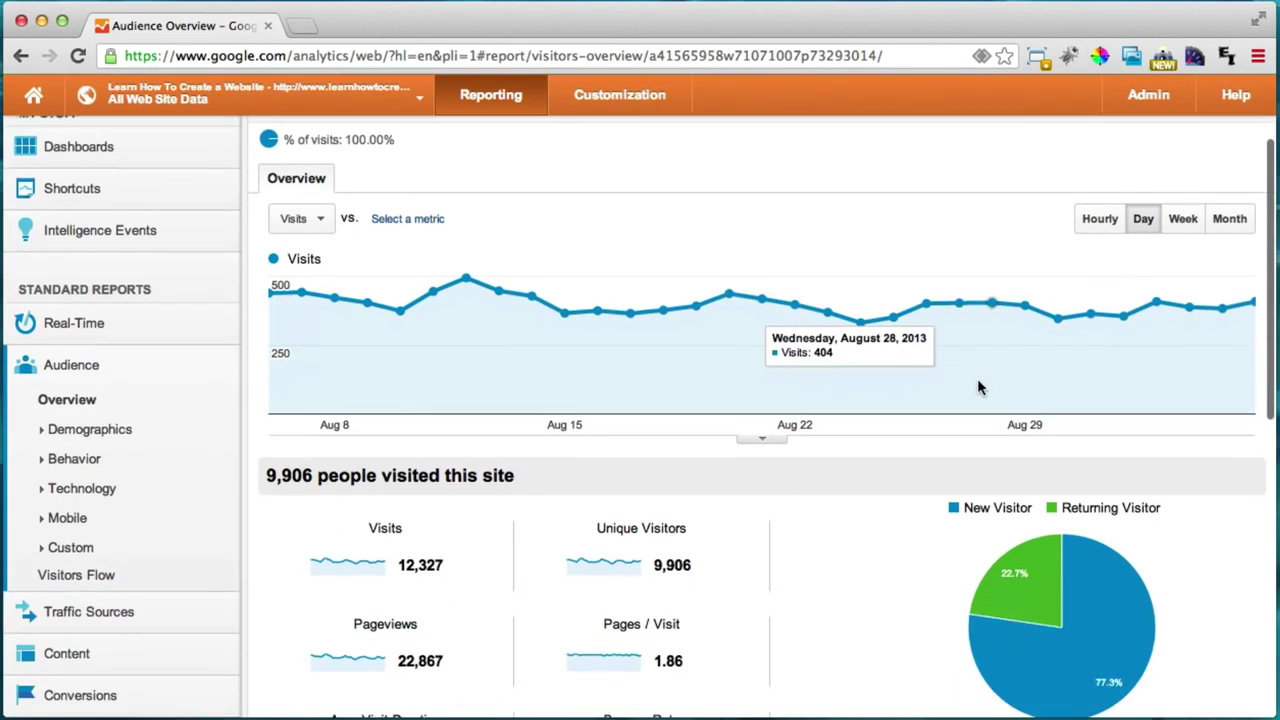
{"action": "scroll", "coordinate": [979, 378], "scroll_direction": "down", "scroll_amount": 4}
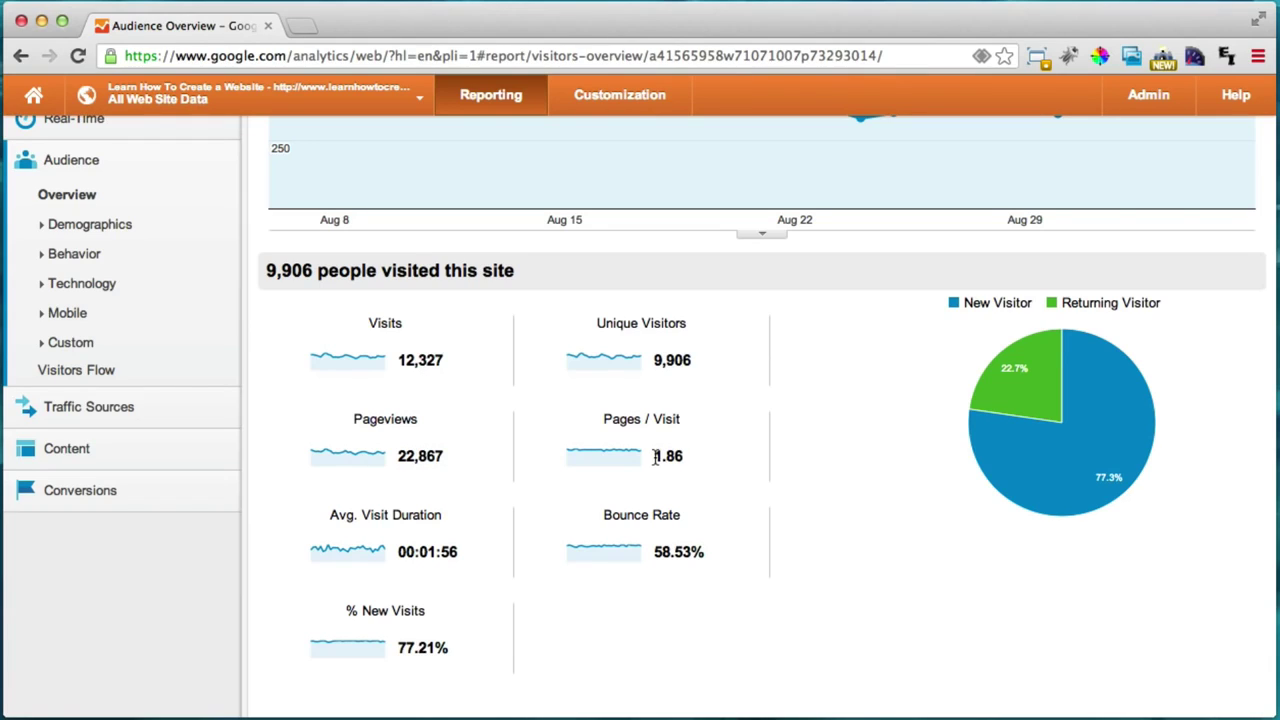
{"action": "left_click_drag", "start_coordinate": [655, 457], "coordinate": [702, 456]}
{"action": "left_click", "coordinate": [693, 462]}
{"action": "scroll", "coordinate": [523, 545], "scroll_direction": "up", "scroll_amount": 5}
{"action": "scroll", "coordinate": [523, 540], "scroll_direction": "up", "scroll_amount": 2}
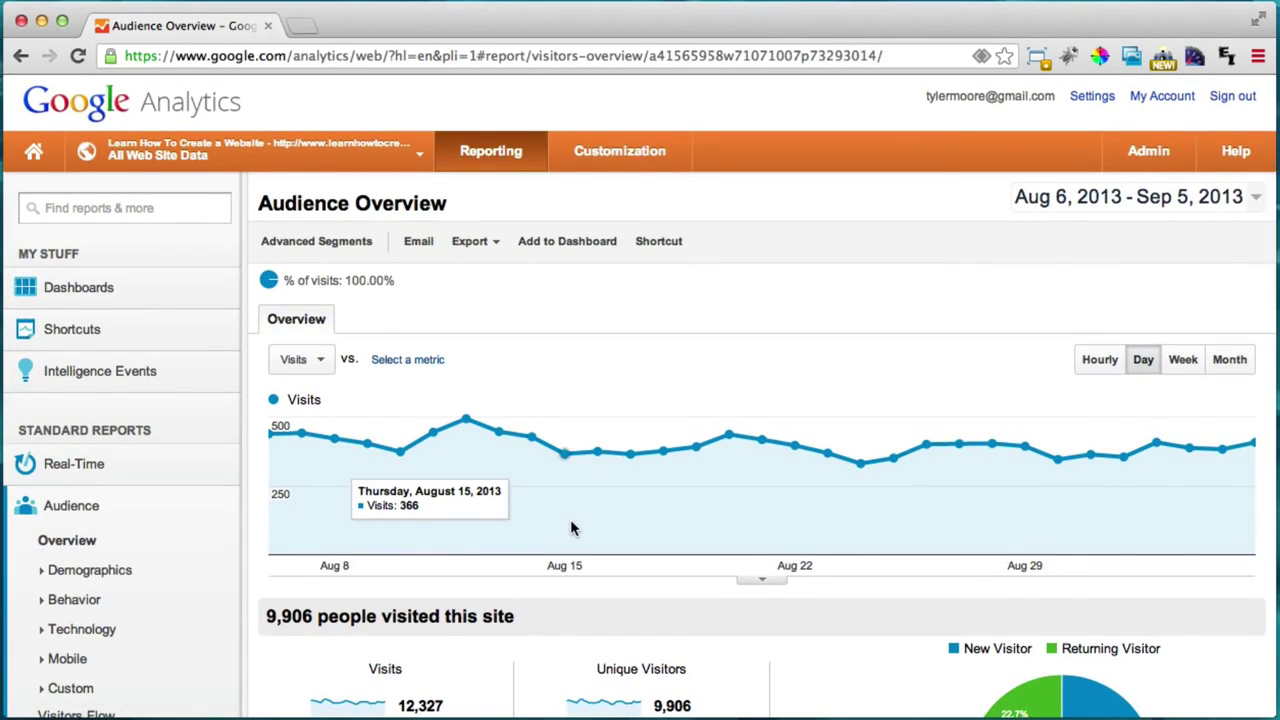
{"action": "scroll", "coordinate": [571, 528], "scroll_direction": "down", "scroll_amount": 4}
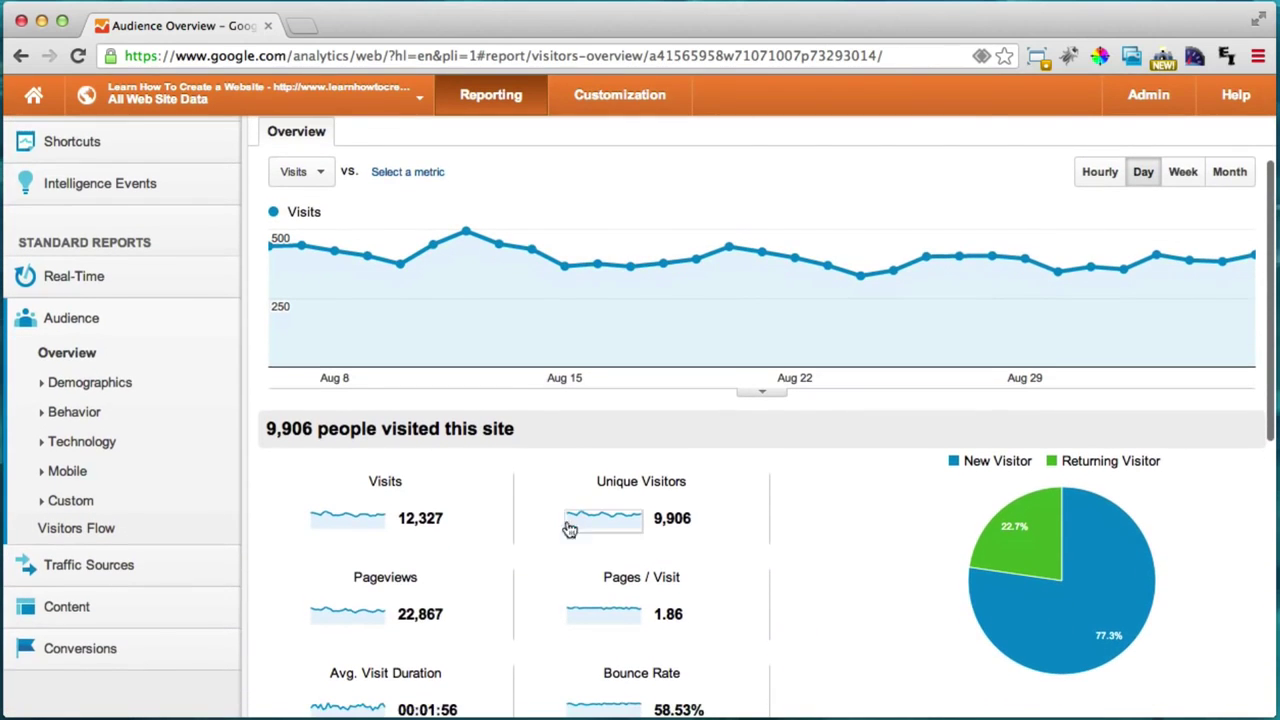
{"action": "left_click", "coordinate": [90, 574]}
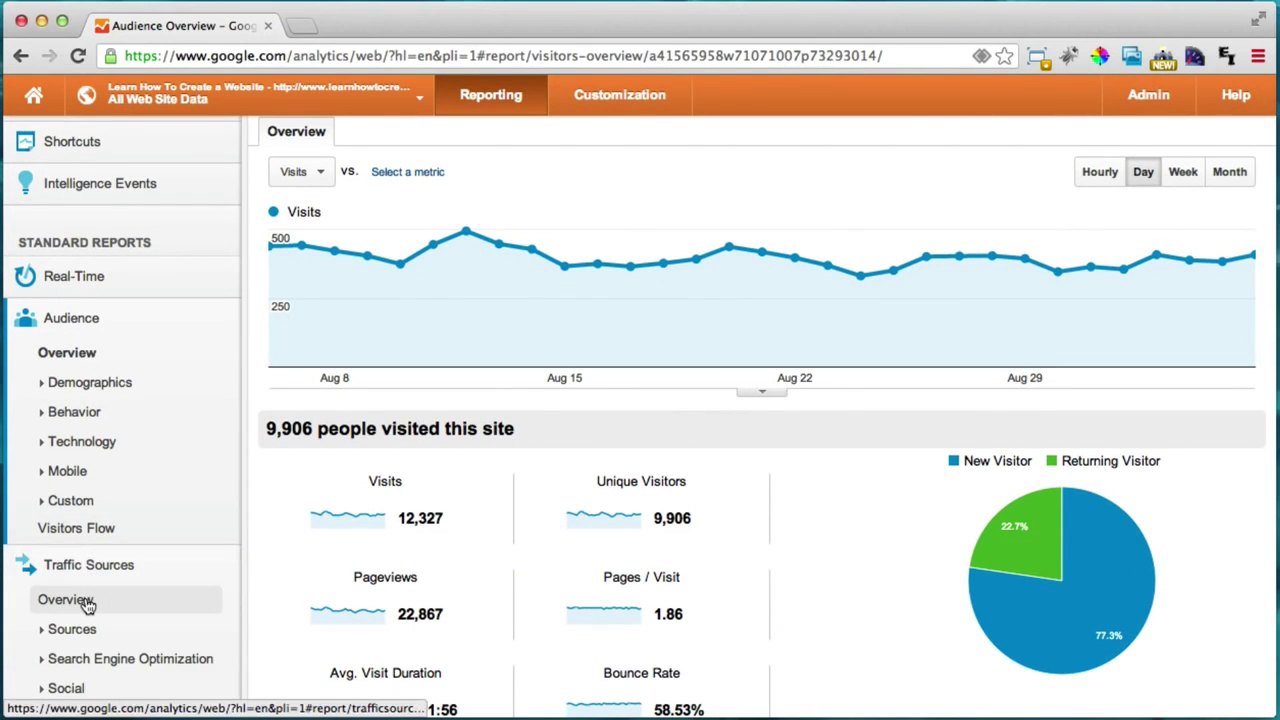
Step: Open the Traffic Sources Overview report and scroll through it
{"action": "left_click", "coordinate": [86, 601]}
{"action": "scroll", "coordinate": [450, 445], "scroll_direction": "down", "scroll_amount": 1}
{"action": "scroll", "coordinate": [443, 443], "scroll_direction": "down", "scroll_amount": 7}
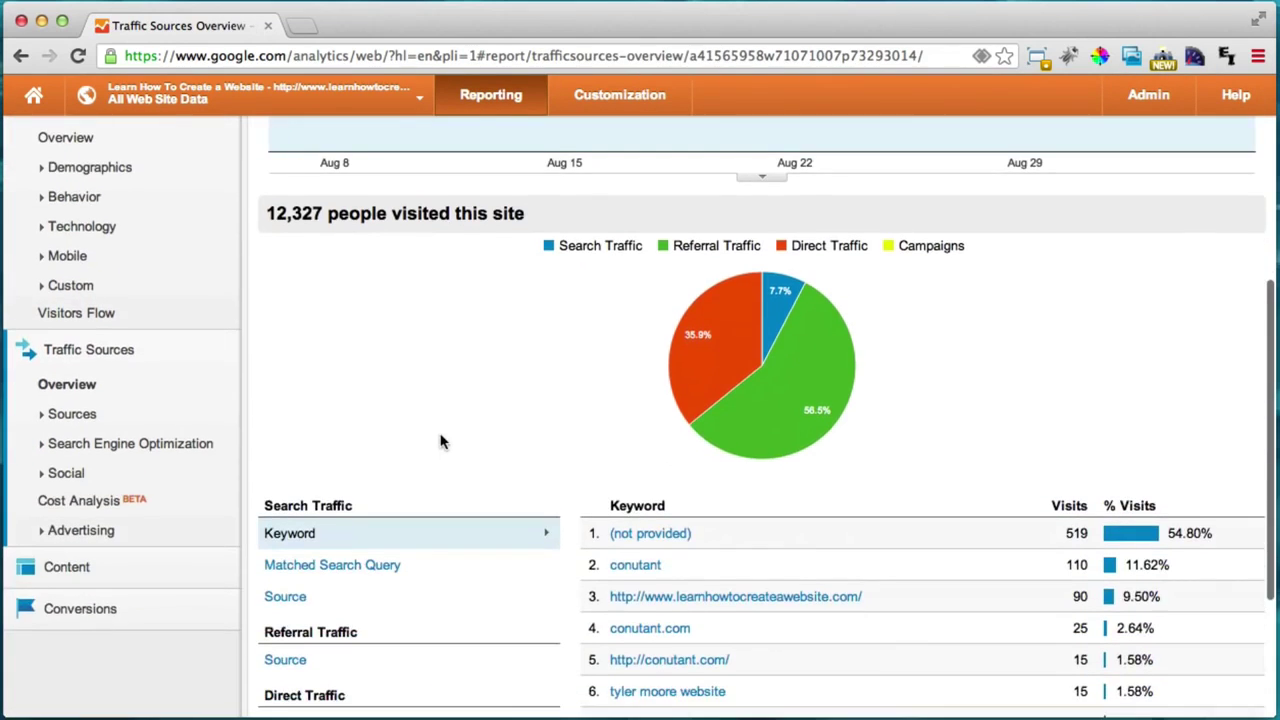
{"action": "scroll", "coordinate": [440, 434], "scroll_direction": "up", "scroll_amount": 5}
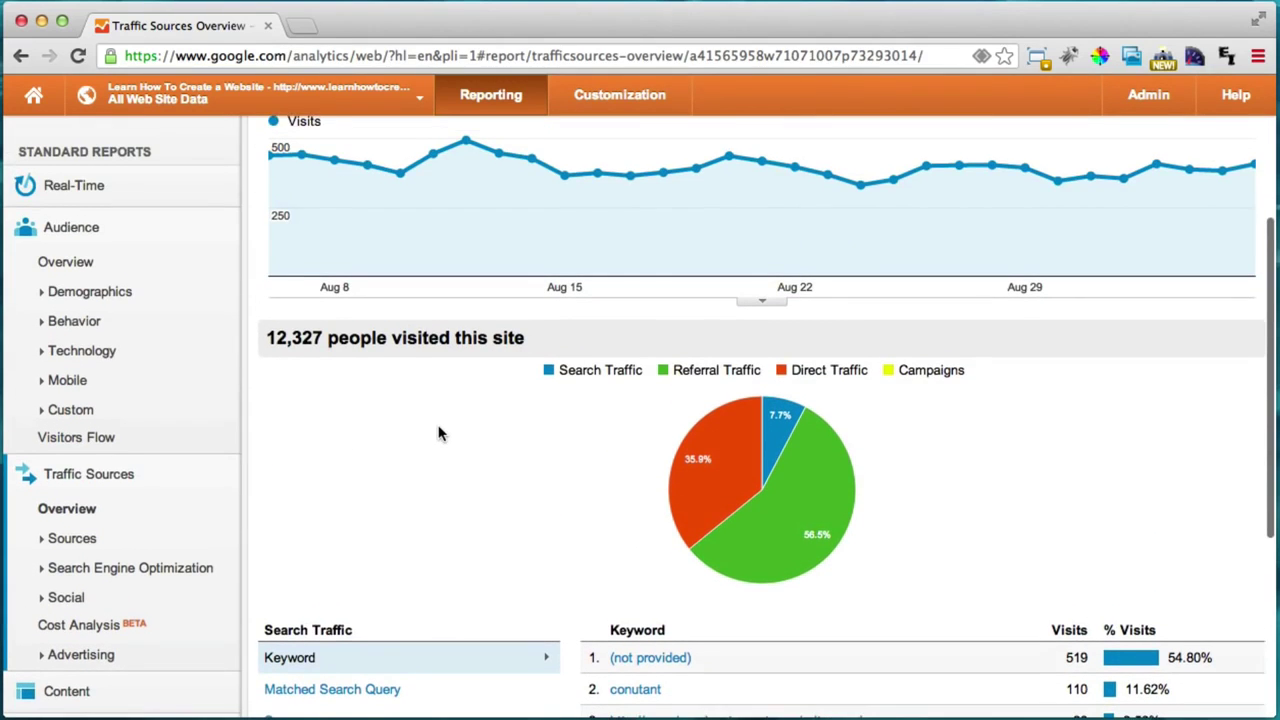
{"action": "scroll", "coordinate": [440, 433], "scroll_direction": "down", "scroll_amount": 5}
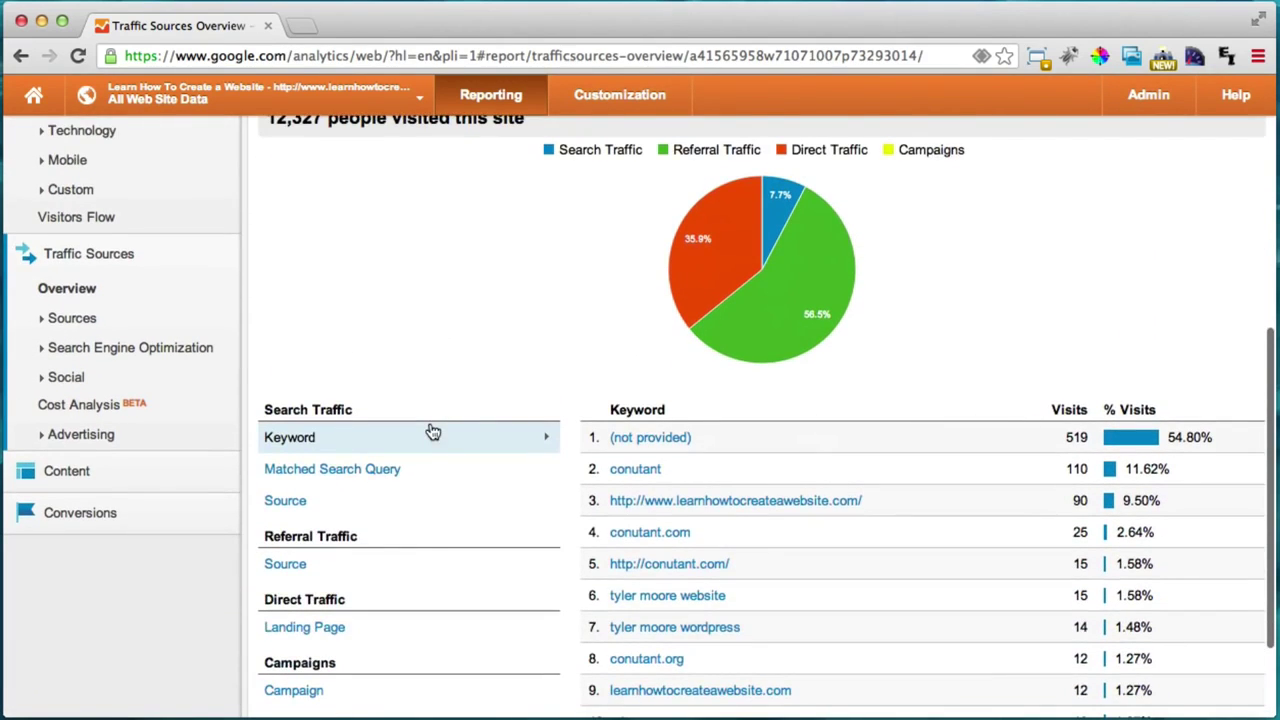
{"action": "scroll", "coordinate": [443, 429], "scroll_direction": "down", "scroll_amount": 3}
{"action": "scroll", "coordinate": [443, 429], "scroll_direction": "up", "scroll_amount": 6}
Step: Read the visits for each search, referral and direct pie slice, then expand Sources
{"action": "mouse_move", "coordinate": [843, 458]}
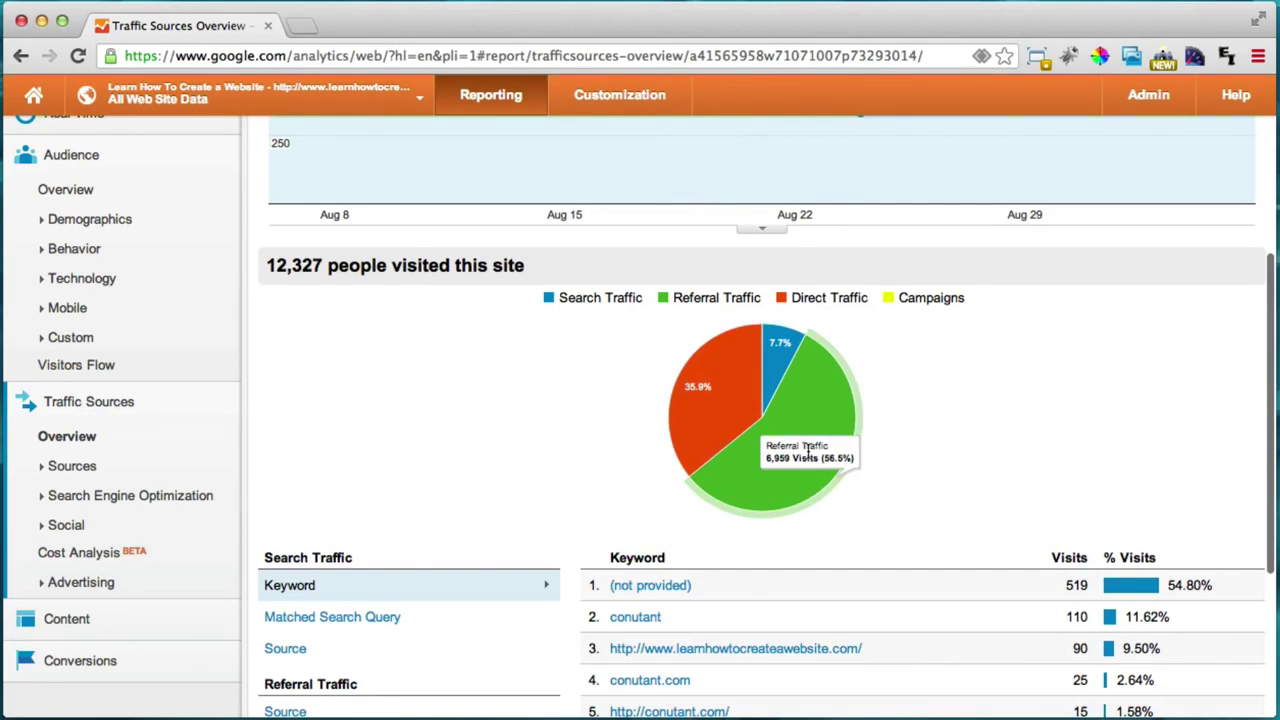
{"action": "mouse_move", "coordinate": [731, 414]}
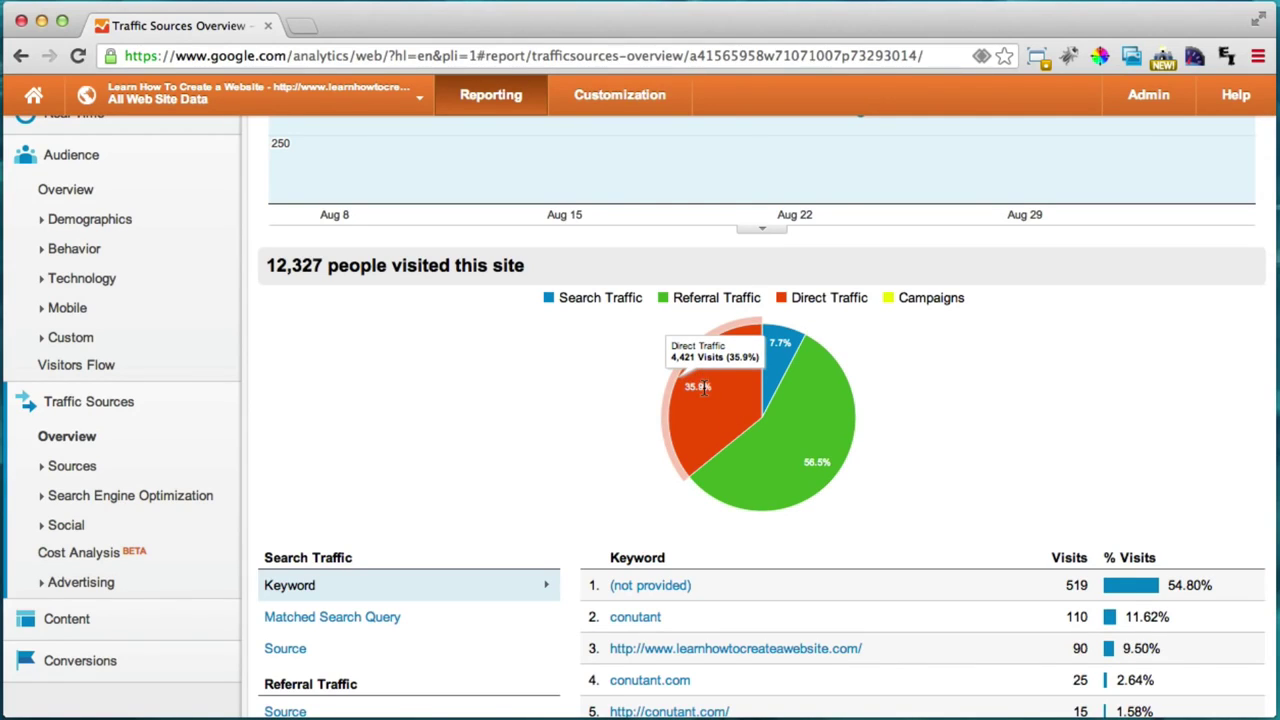
{"action": "mouse_move", "coordinate": [772, 336]}
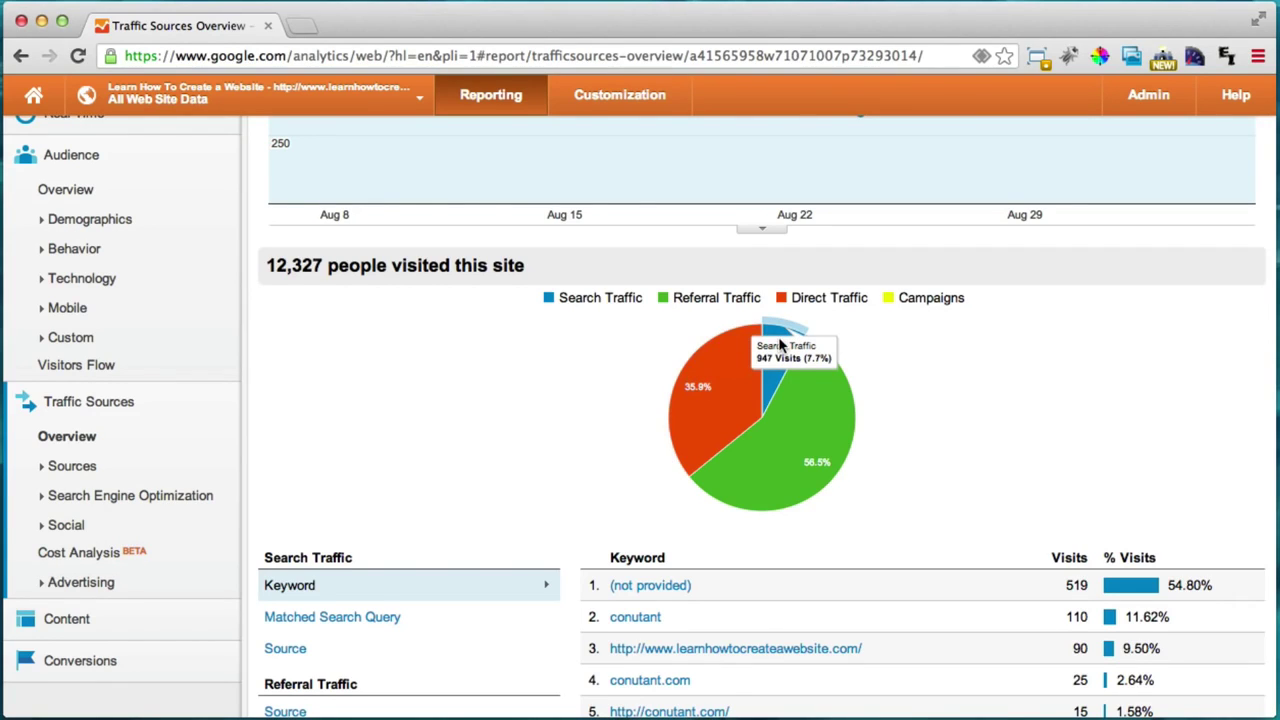
{"action": "left_click", "coordinate": [83, 468]}
Step: Open All Traffic and note visits for youtube.com (6,300), direct (4,421) and google/organic (881)
{"action": "left_click", "coordinate": [92, 494]}
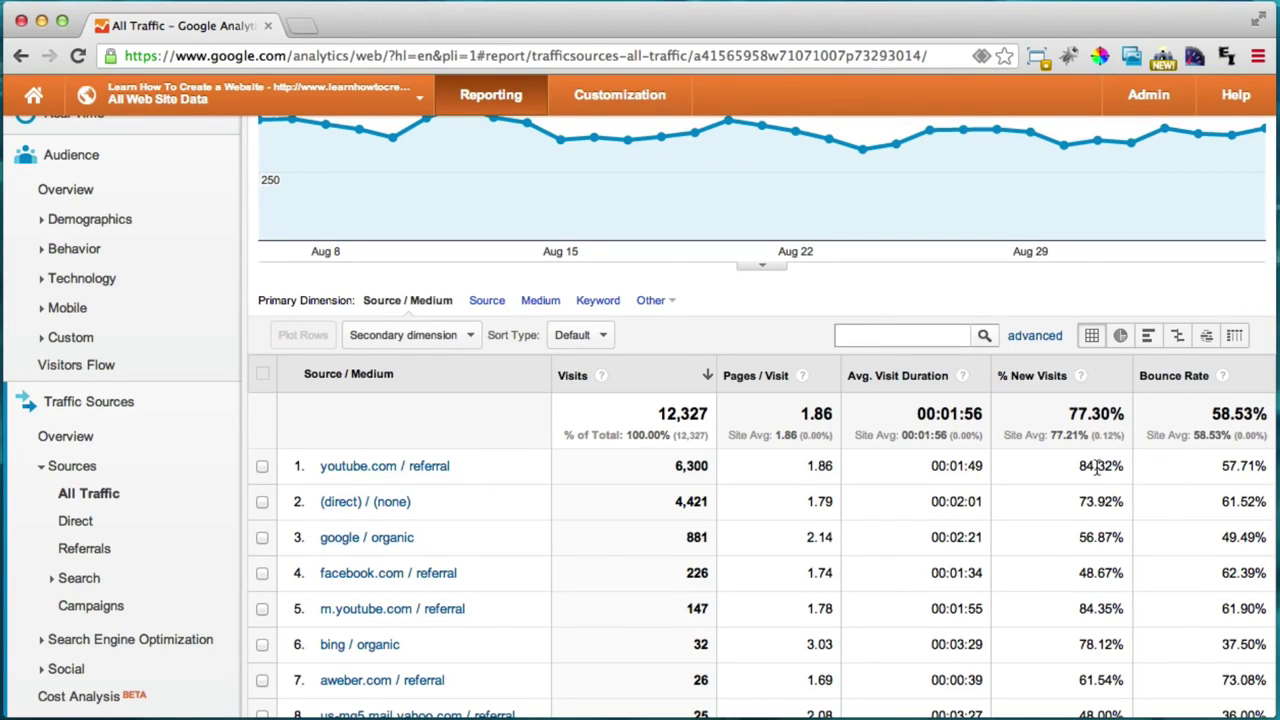
{"action": "triple_click", "coordinate": [686, 474]}
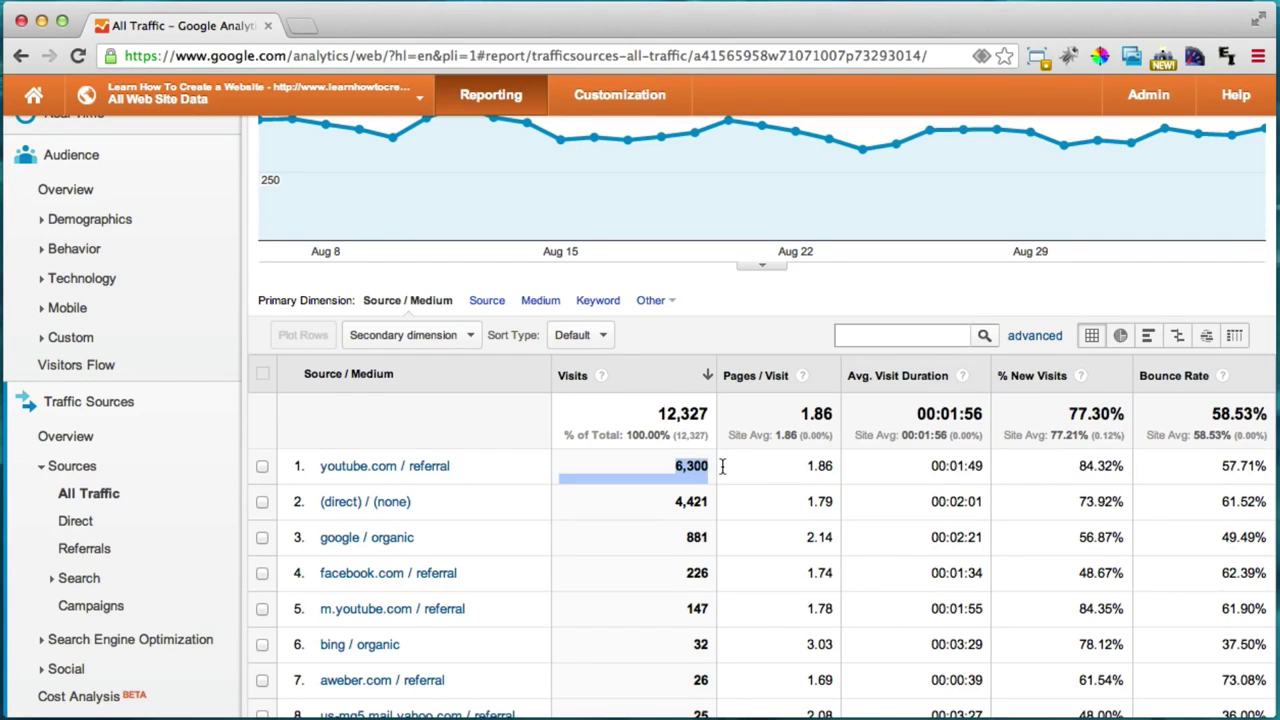
{"action": "left_click", "coordinate": [697, 464]}
{"action": "scroll", "coordinate": [694, 462], "scroll_direction": "down", "scroll_amount": 1}
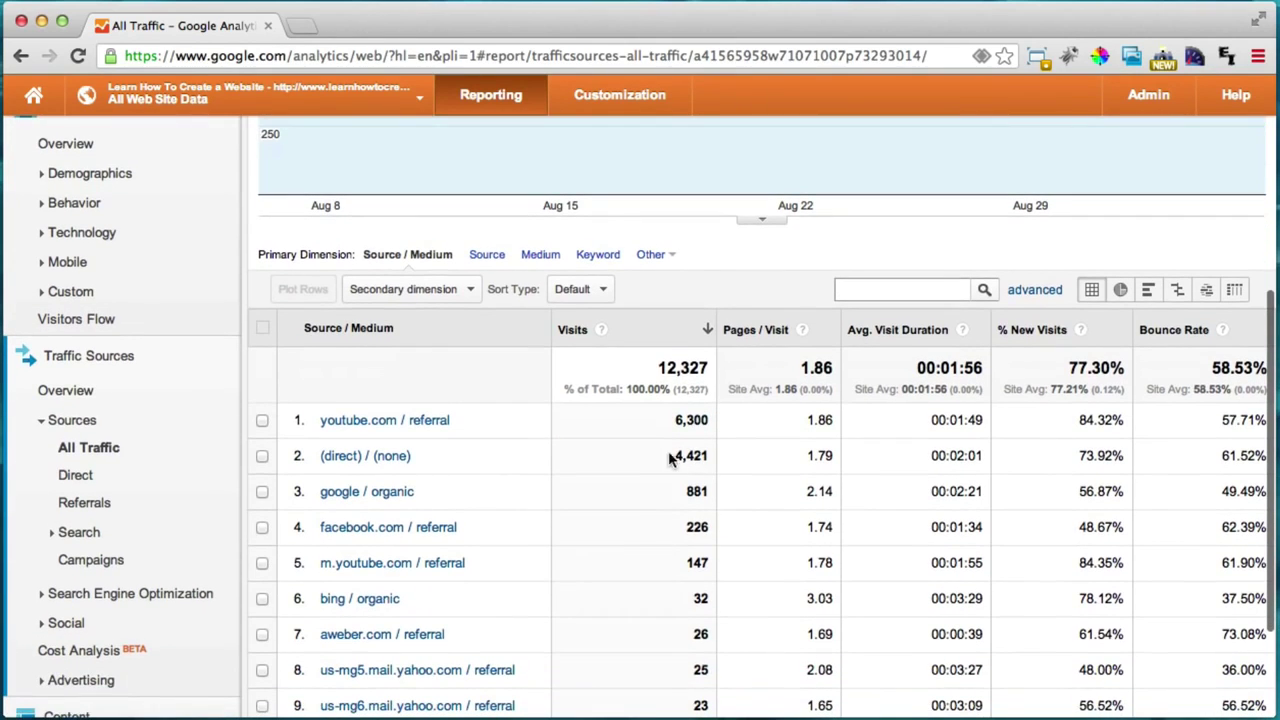
{"action": "triple_click", "coordinate": [688, 456]}
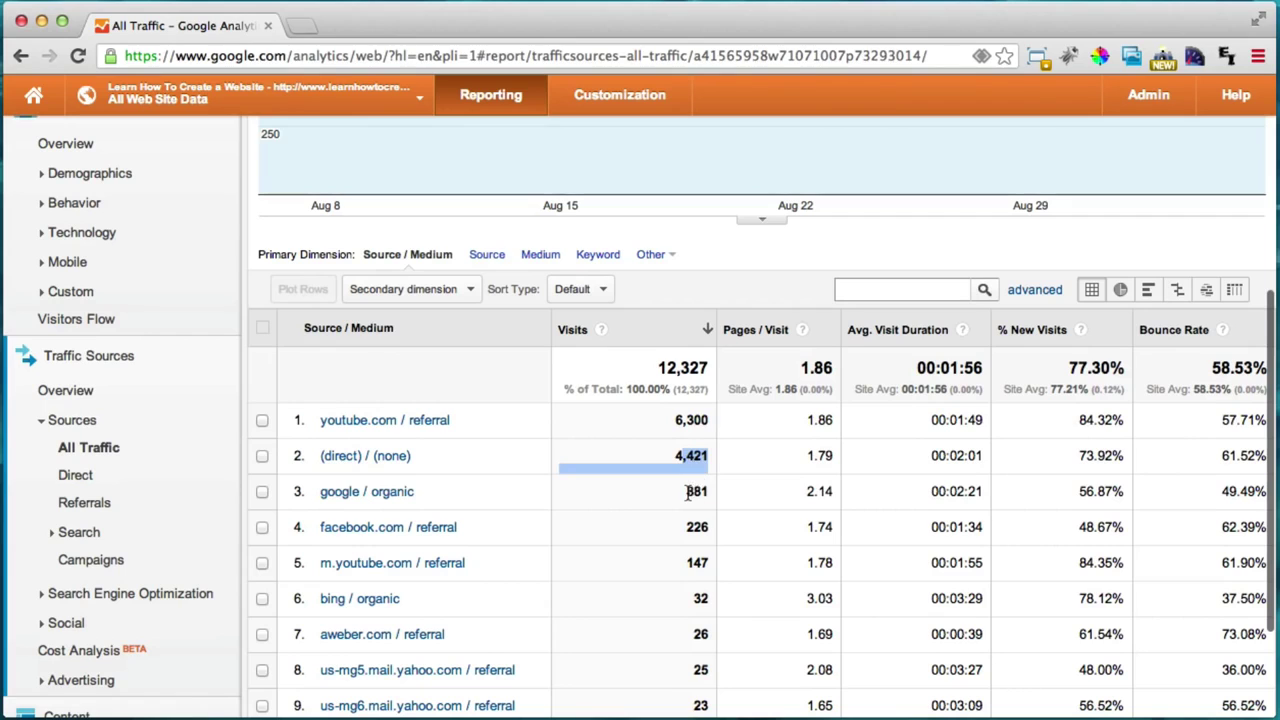
{"action": "left_click", "coordinate": [693, 494]}
{"action": "double_click", "coordinate": [706, 491]}
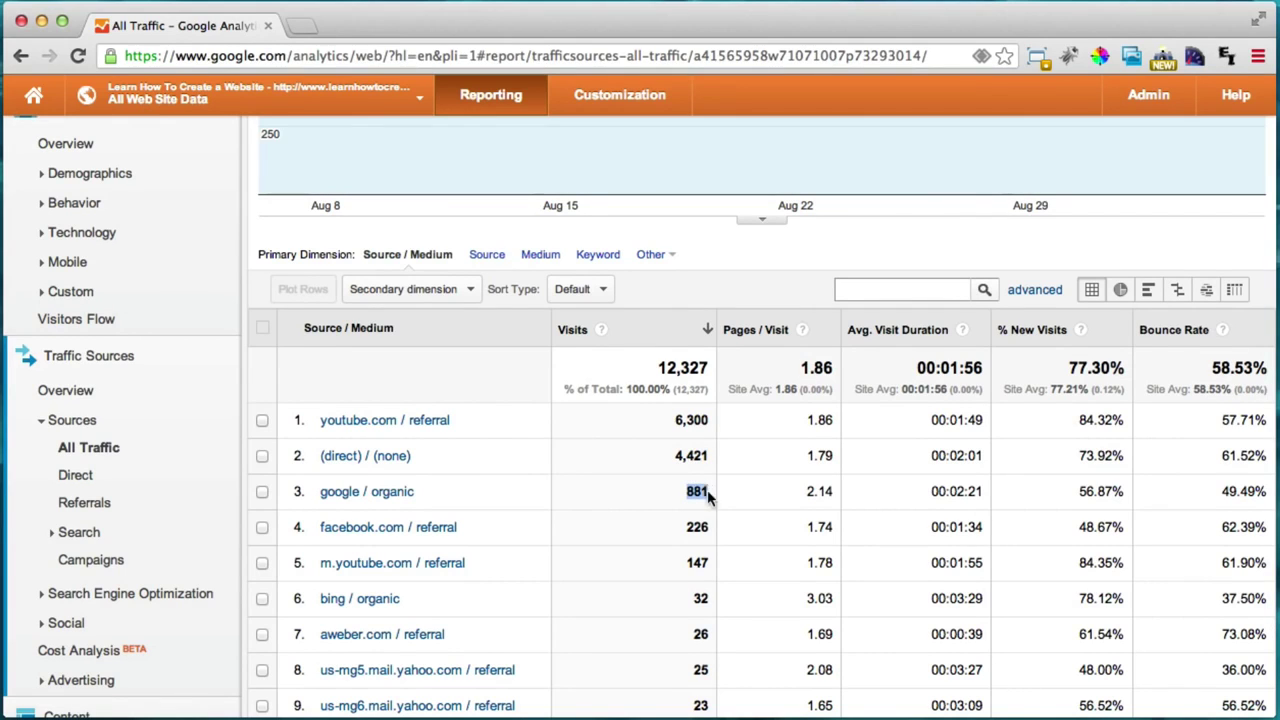
{"action": "left_click", "coordinate": [702, 491]}
Step: Scroll through the source/medium table, then expand the Content reports
{"action": "scroll", "coordinate": [931, 500], "scroll_direction": "up", "scroll_amount": 3}
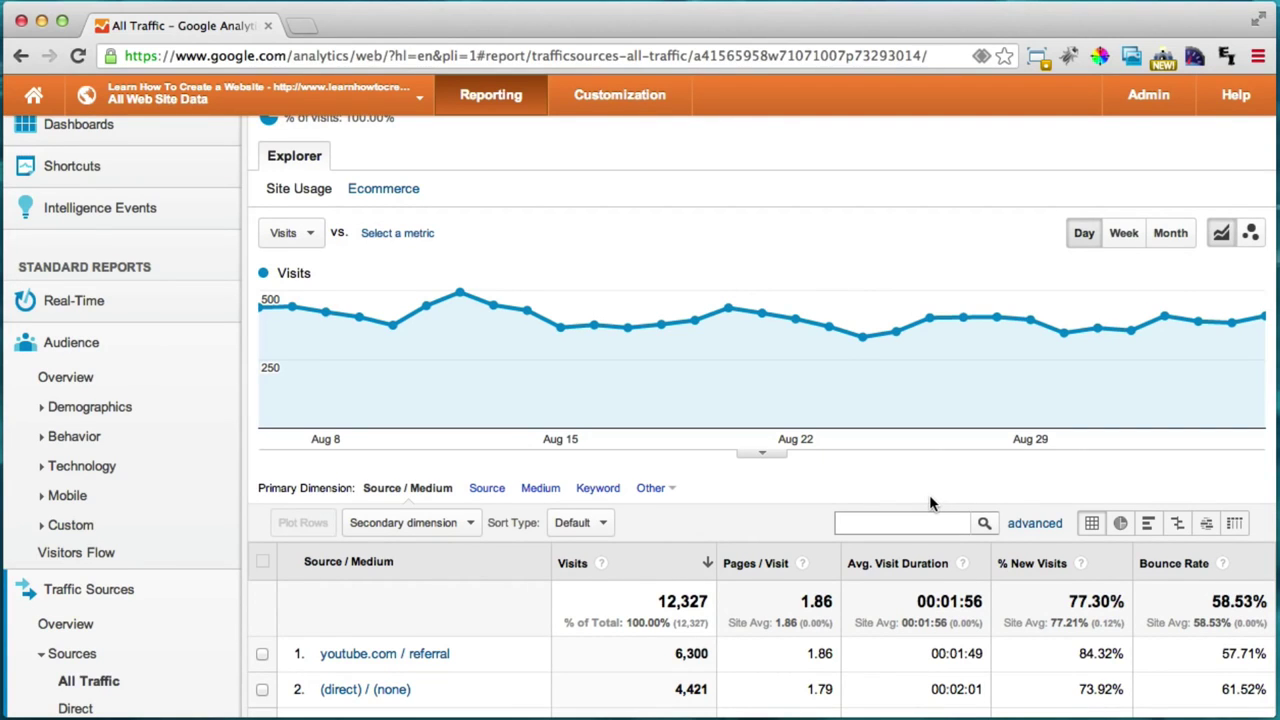
{"action": "scroll", "coordinate": [930, 496], "scroll_direction": "down", "scroll_amount": 3}
{"action": "scroll", "coordinate": [929, 496], "scroll_direction": "down", "scroll_amount": 1}
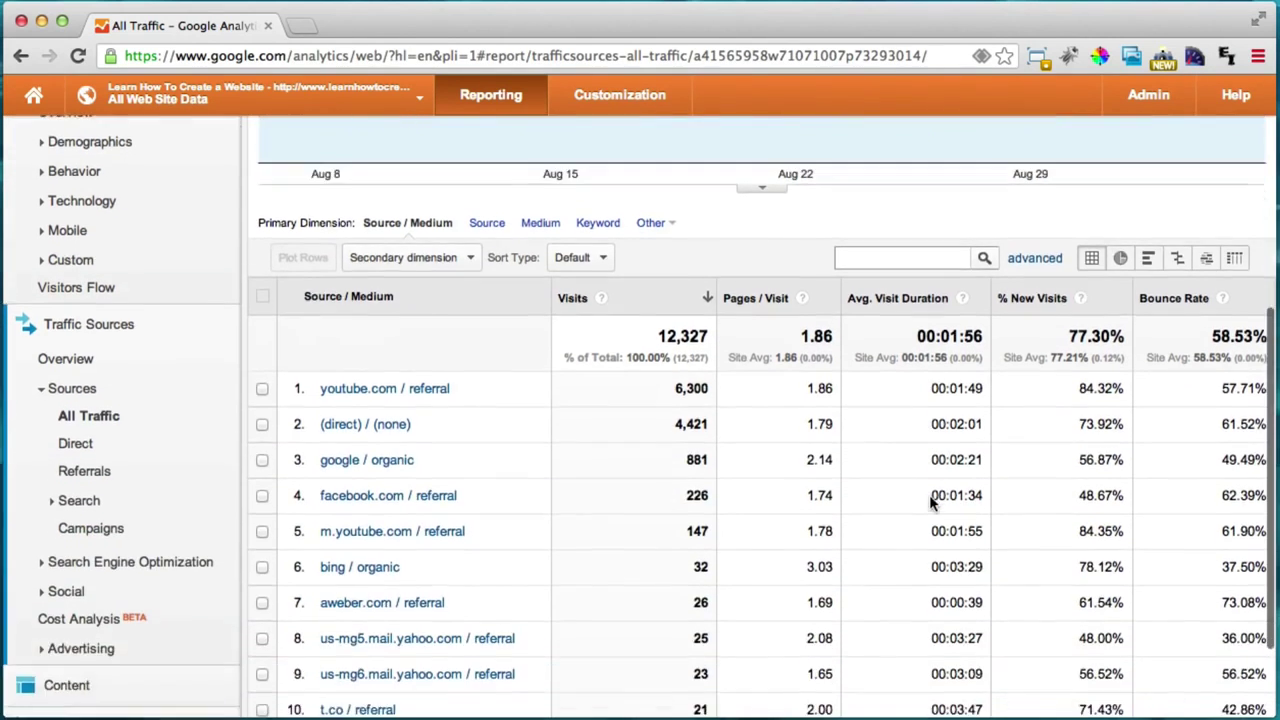
{"action": "scroll", "coordinate": [851, 509], "scroll_direction": "up", "scroll_amount": 5}
{"action": "scroll", "coordinate": [853, 509], "scroll_direction": "down", "scroll_amount": 3}
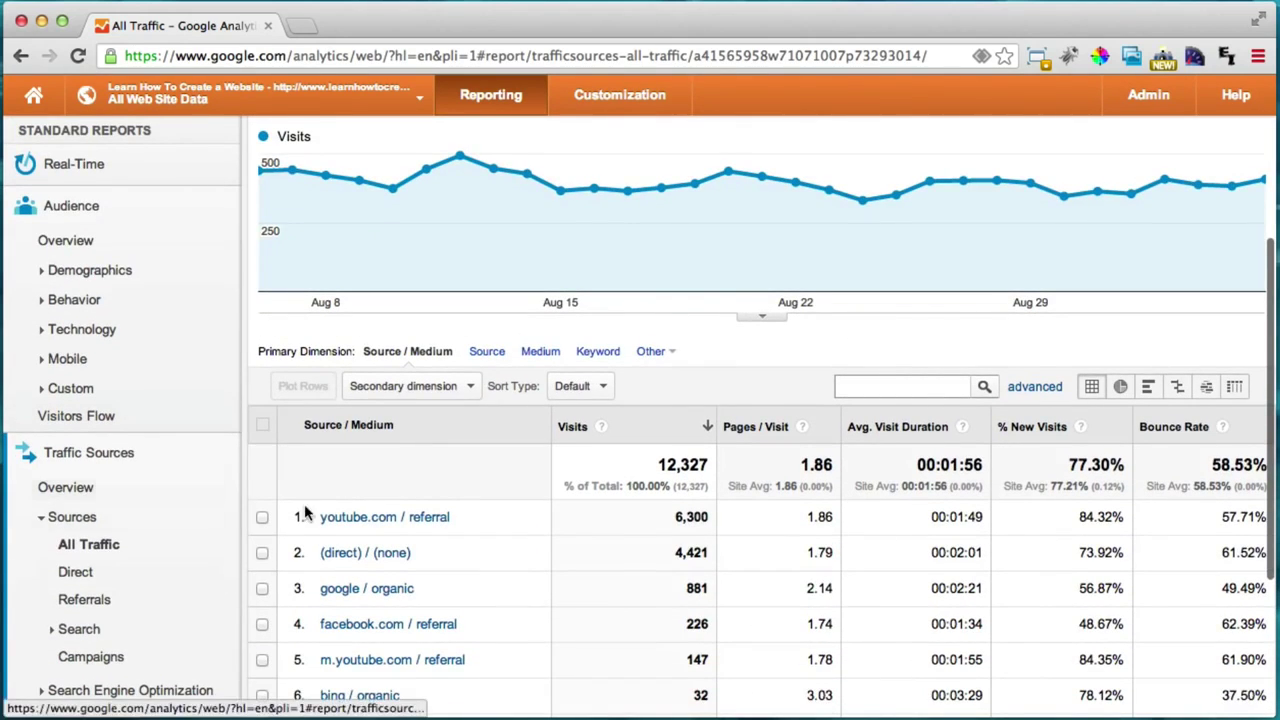
{"action": "scroll", "coordinate": [676, 328], "scroll_direction": "up", "scroll_amount": 2}
{"action": "scroll", "coordinate": [676, 328], "scroll_direction": "down", "scroll_amount": 4}
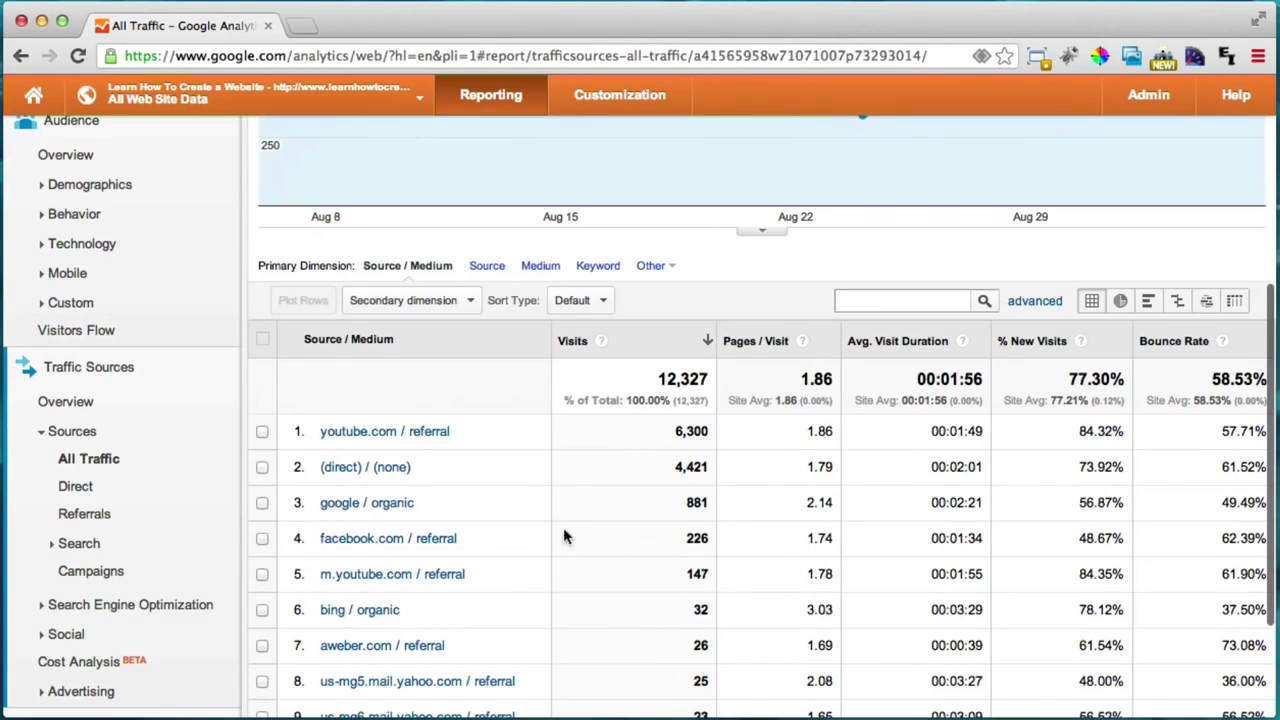
{"action": "scroll", "coordinate": [395, 418], "scroll_direction": "down", "scroll_amount": 1}
{"action": "scroll", "coordinate": [395, 418], "scroll_direction": "down", "scroll_amount": 3}
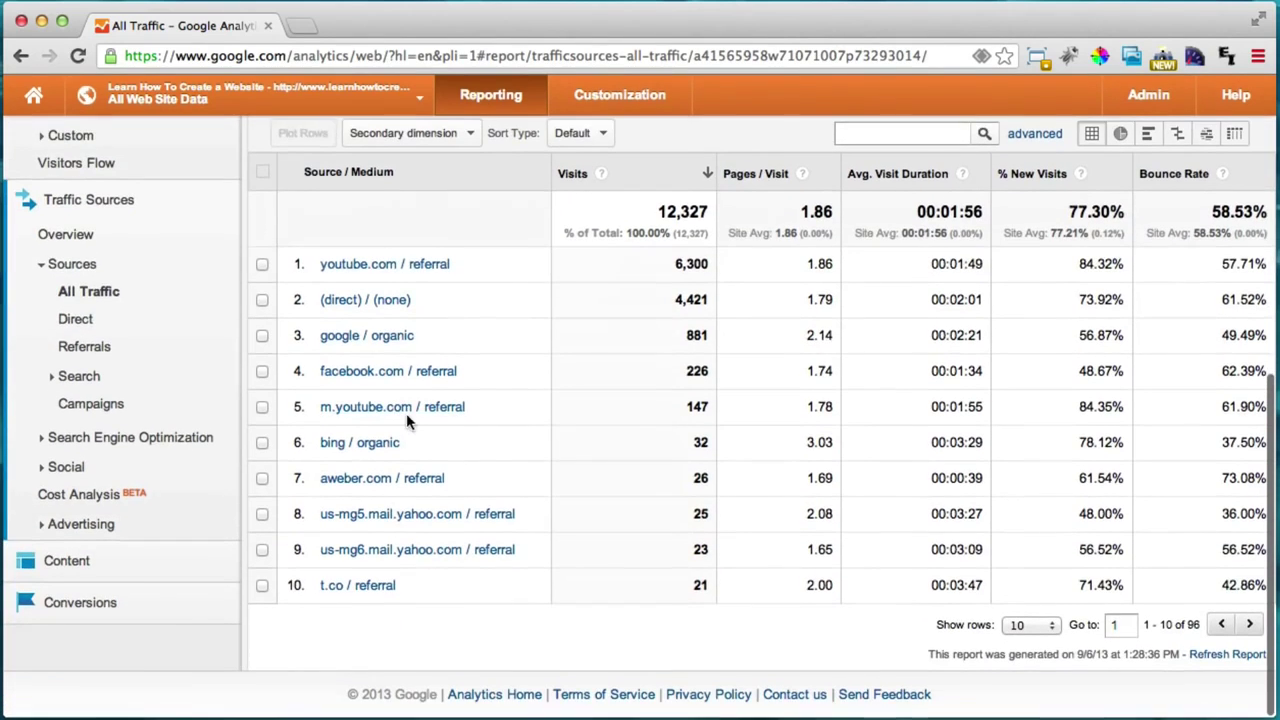
{"action": "left_click", "coordinate": [102, 566]}
Step: Open Content Overview with 22,867 pageviews and scroll back to the report's top
{"action": "left_click", "coordinate": [72, 600]}
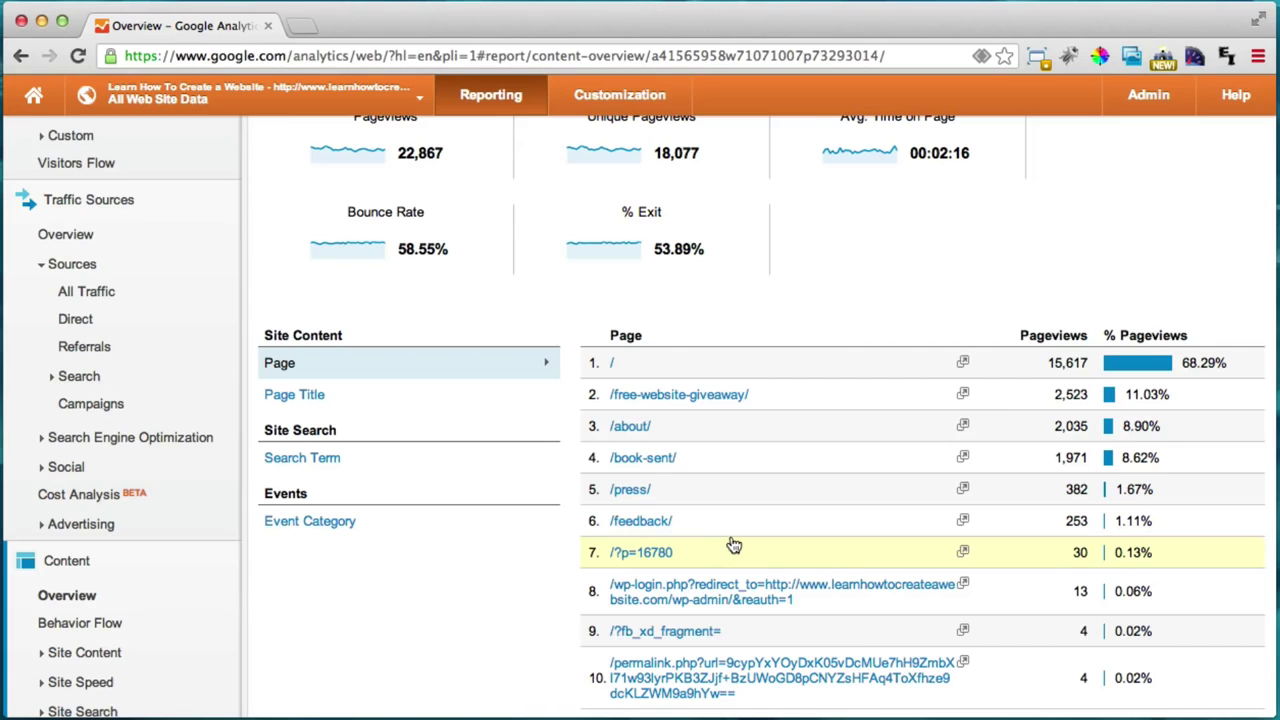
{"action": "scroll", "coordinate": [520, 592], "scroll_direction": "up", "scroll_amount": 3}
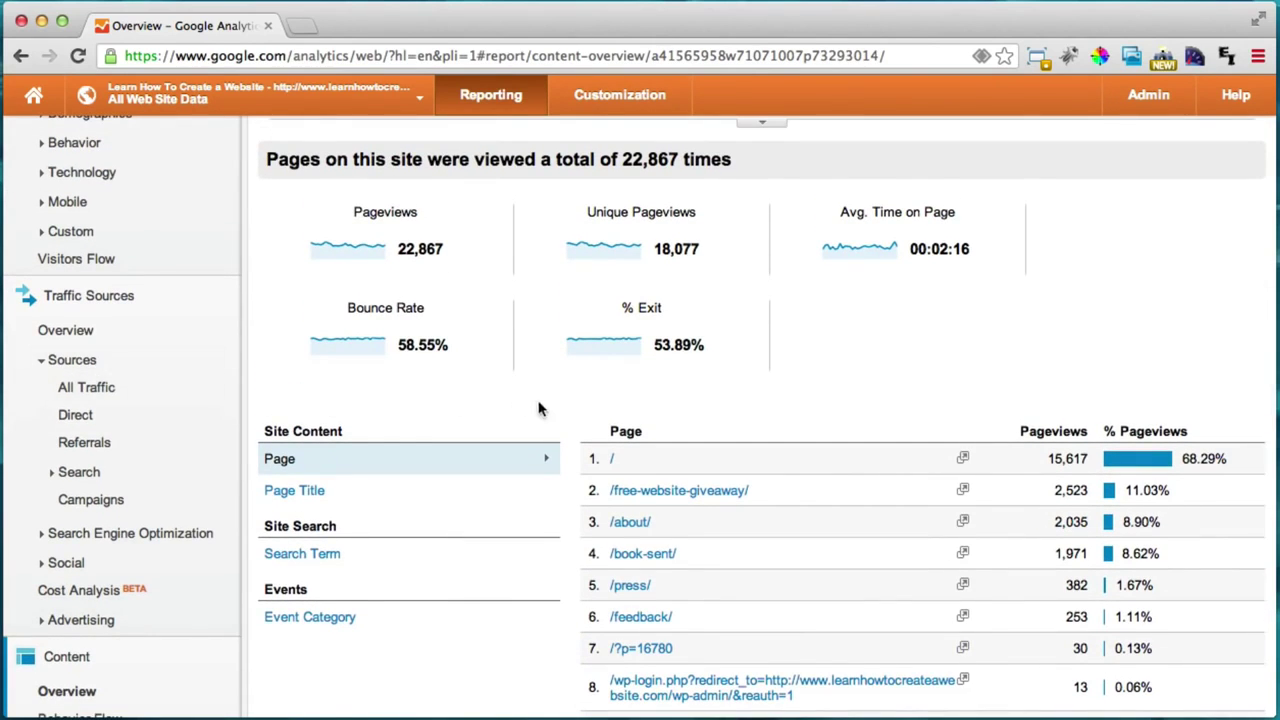
{"action": "scroll", "coordinate": [560, 410], "scroll_direction": "up", "scroll_amount": 5}
{"action": "scroll", "coordinate": [564, 415], "scroll_direction": "up", "scroll_amount": 1}
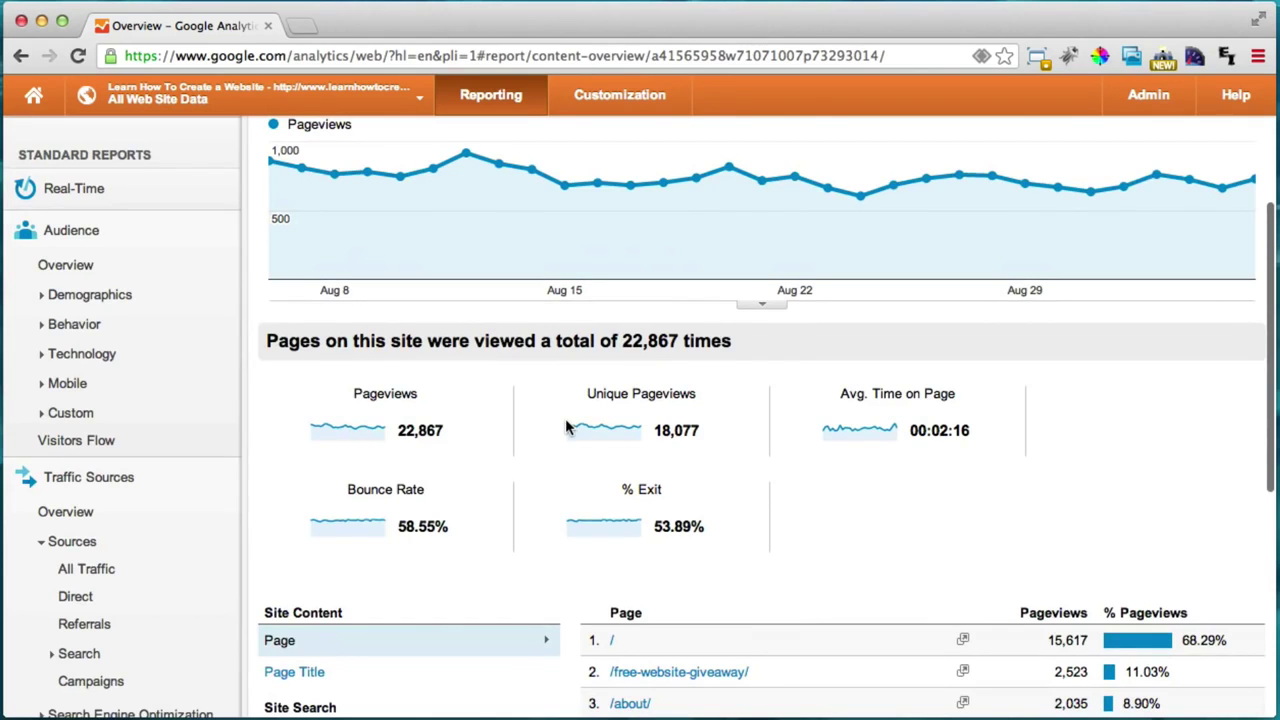
{"action": "scroll", "coordinate": [566, 428], "scroll_direction": "up", "scroll_amount": 7}
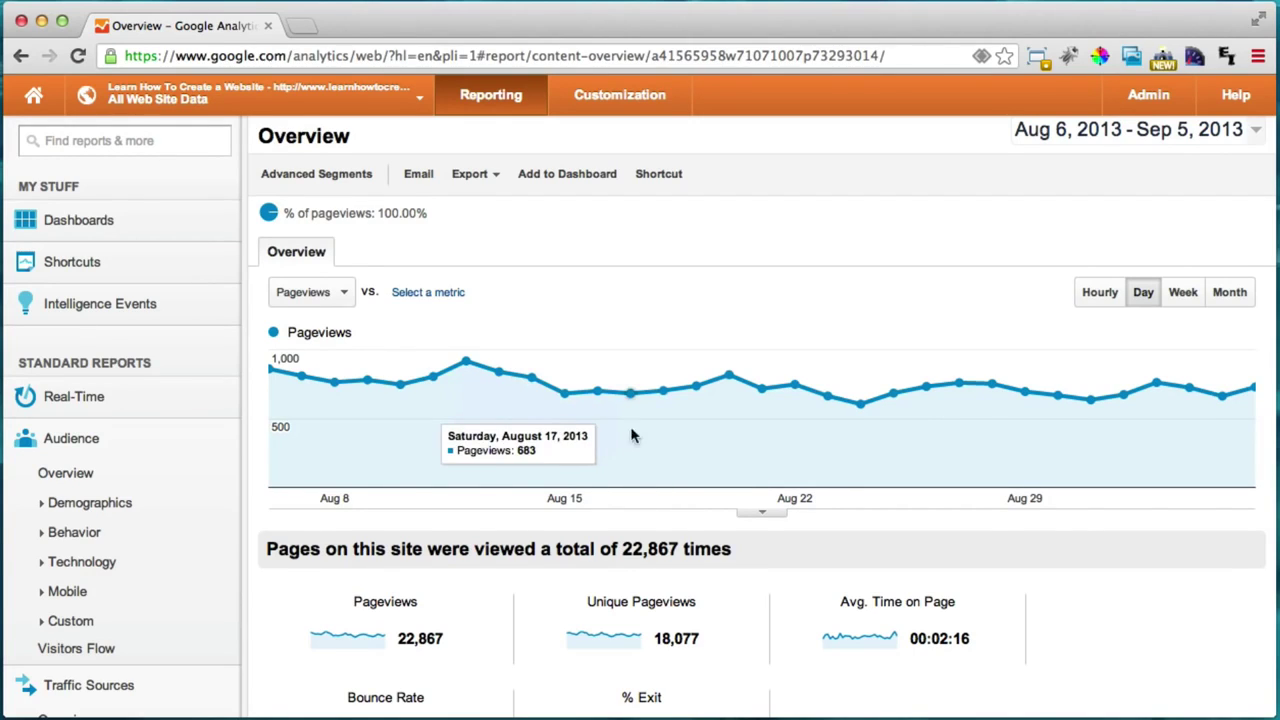
Step: Load simpleiskey.com in a new browser tab
{"action": "left_click", "coordinate": [306, 27]}
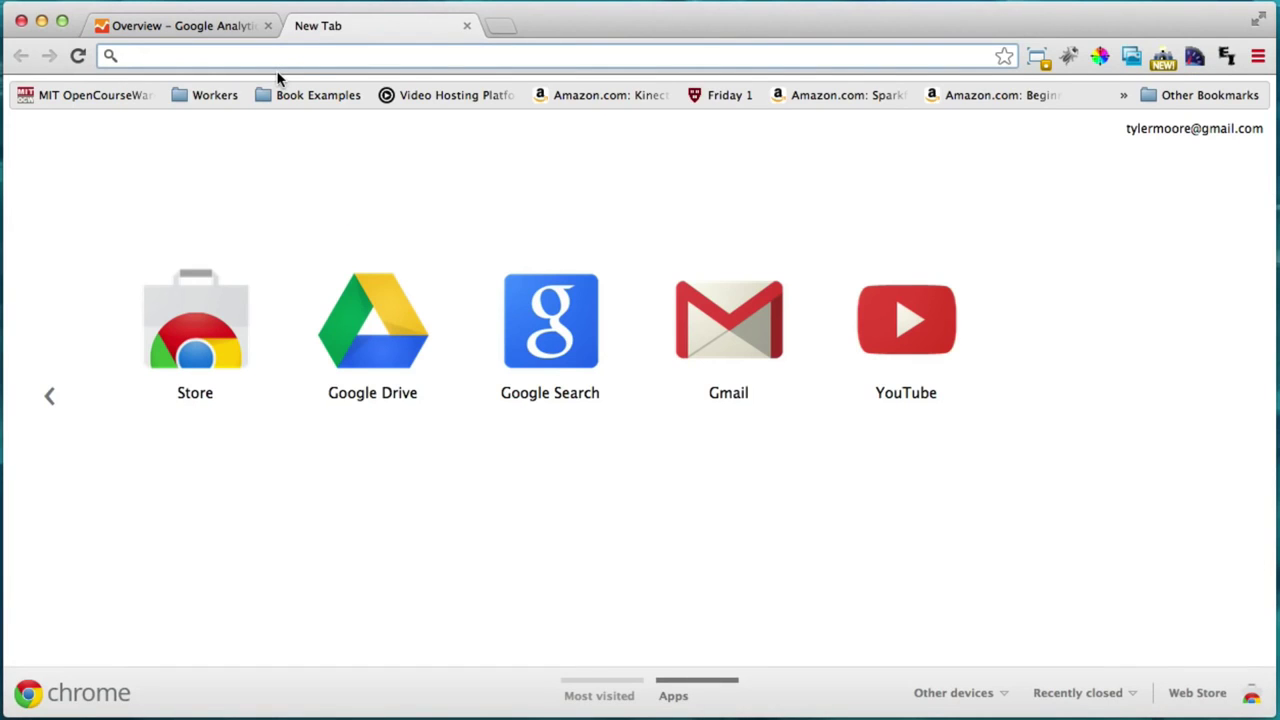
{"action": "type", "text": "simpleiskey.com/10s/"}
{"action": "key", "text": "Right"}
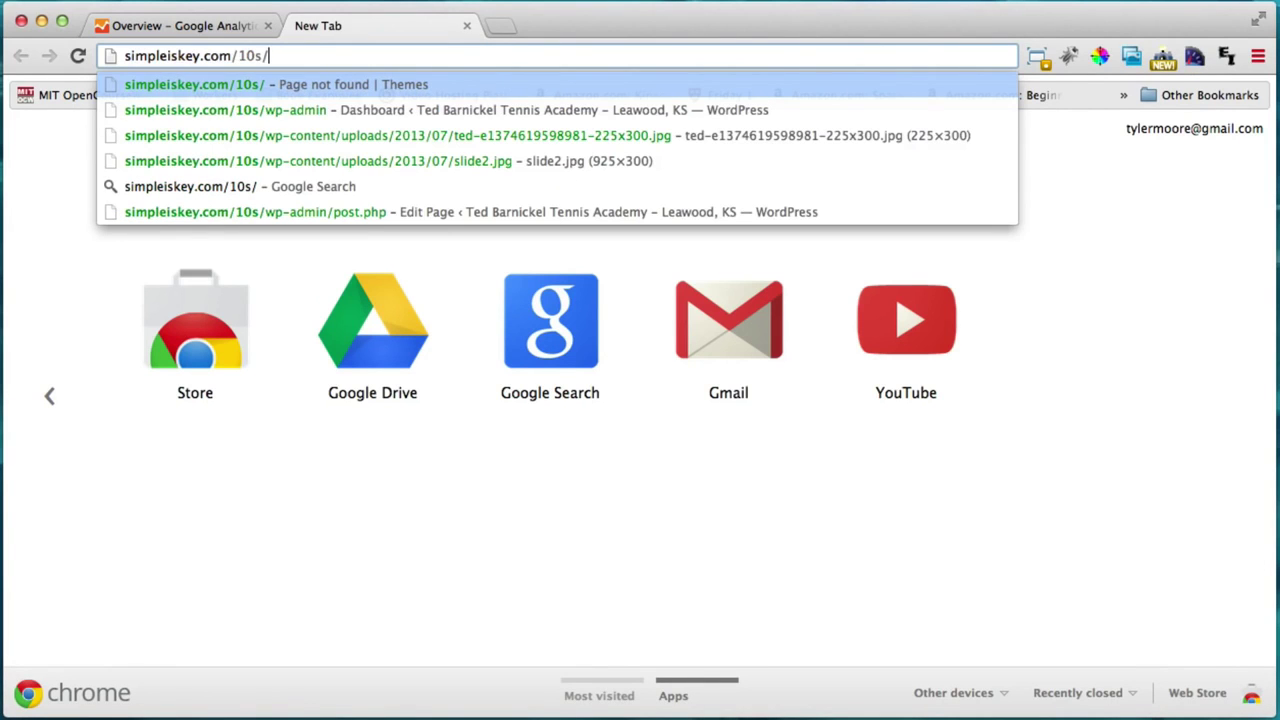
{"action": "key", "text": "BackSpace"}
{"action": "key", "text": "BackSpace"}
{"action": "key", "text": "BackSpace"}
{"action": "key", "text": "BackSpace"}
{"action": "key", "text": "Return"}
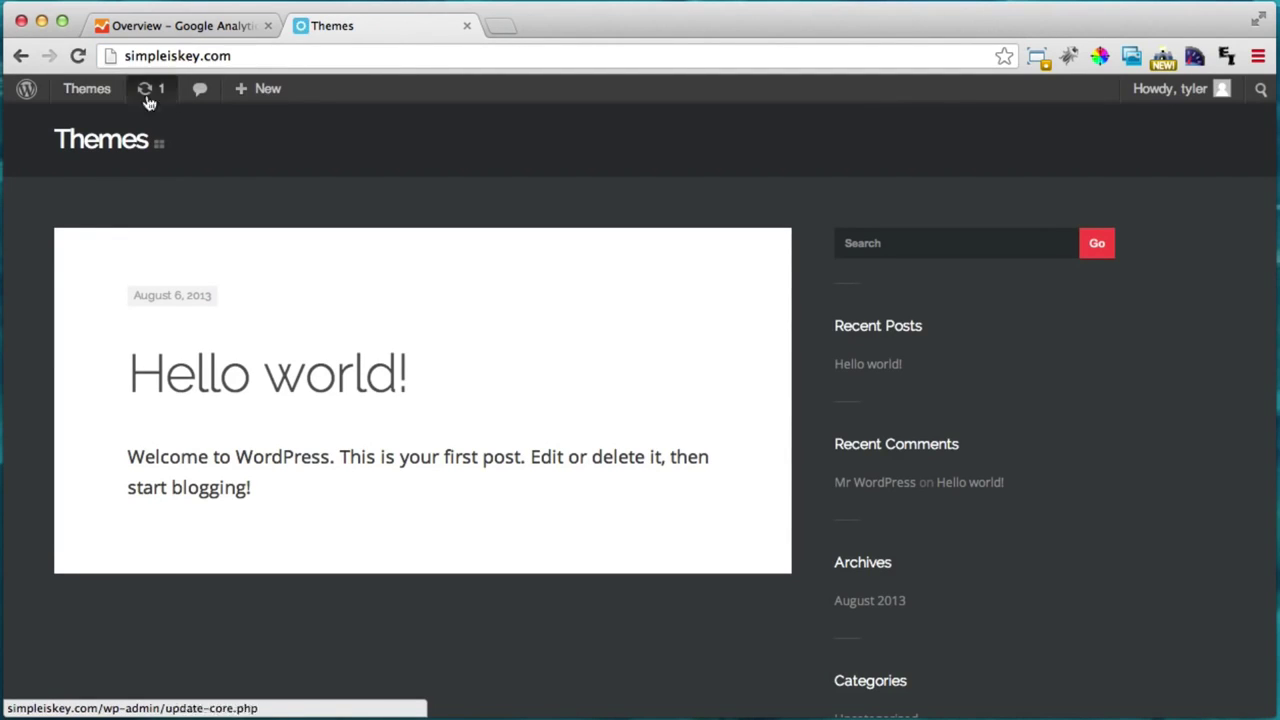
Step: Open the WordPress Dashboard from the admin bar, then return to the Analytics tab
{"action": "mouse_move", "coordinate": [78, 95]}
{"action": "left_click", "coordinate": [114, 124]}
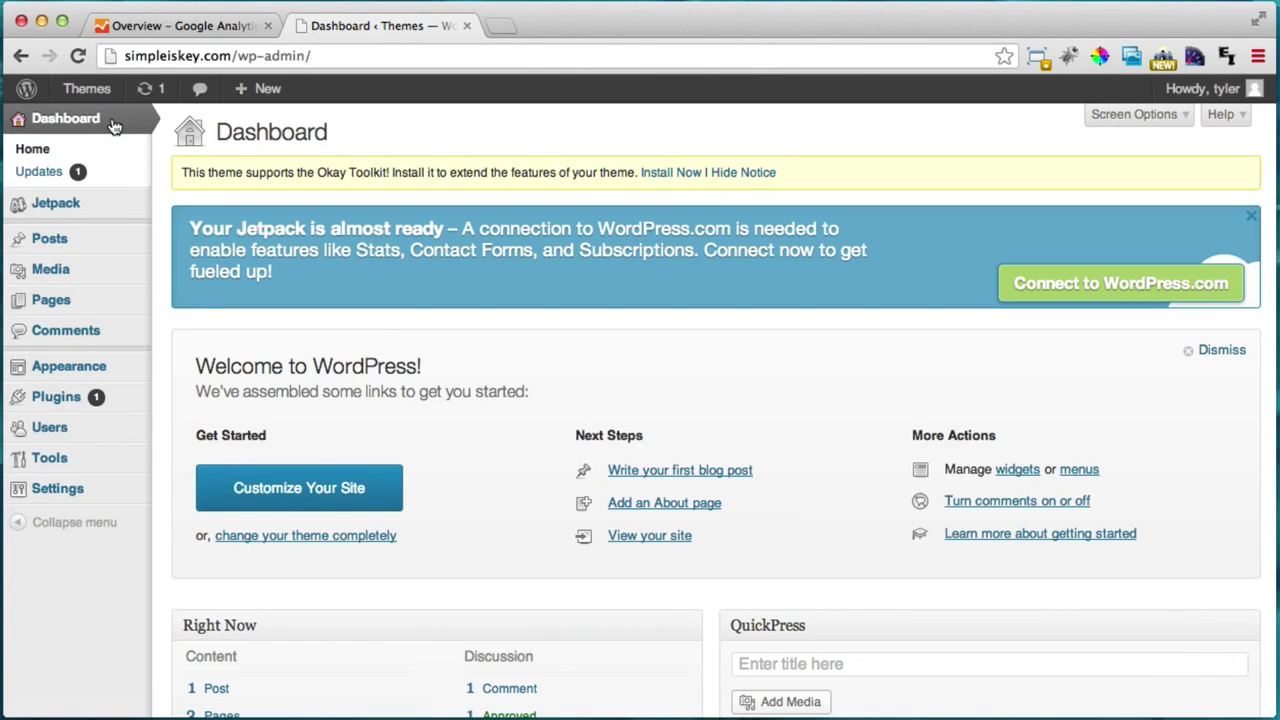
{"action": "left_click", "coordinate": [187, 28]}
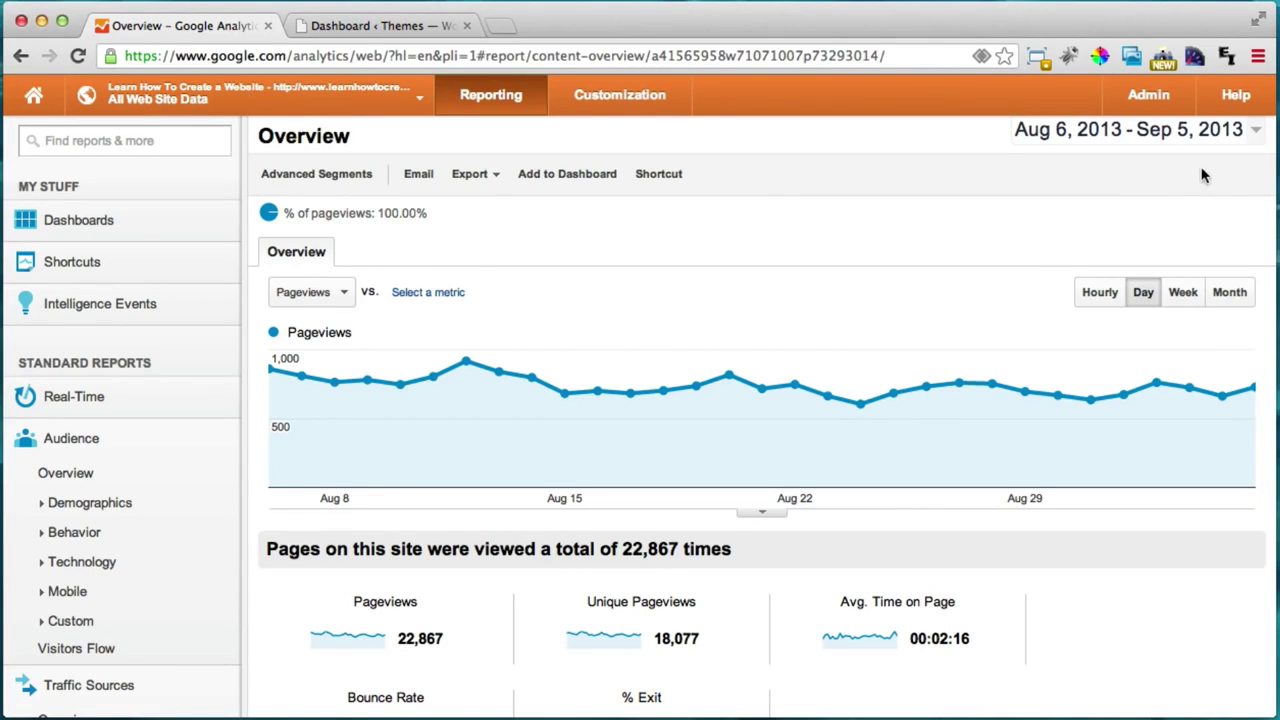
{"action": "scroll", "coordinate": [1034, 257], "scroll_direction": "up", "scroll_amount": 2}
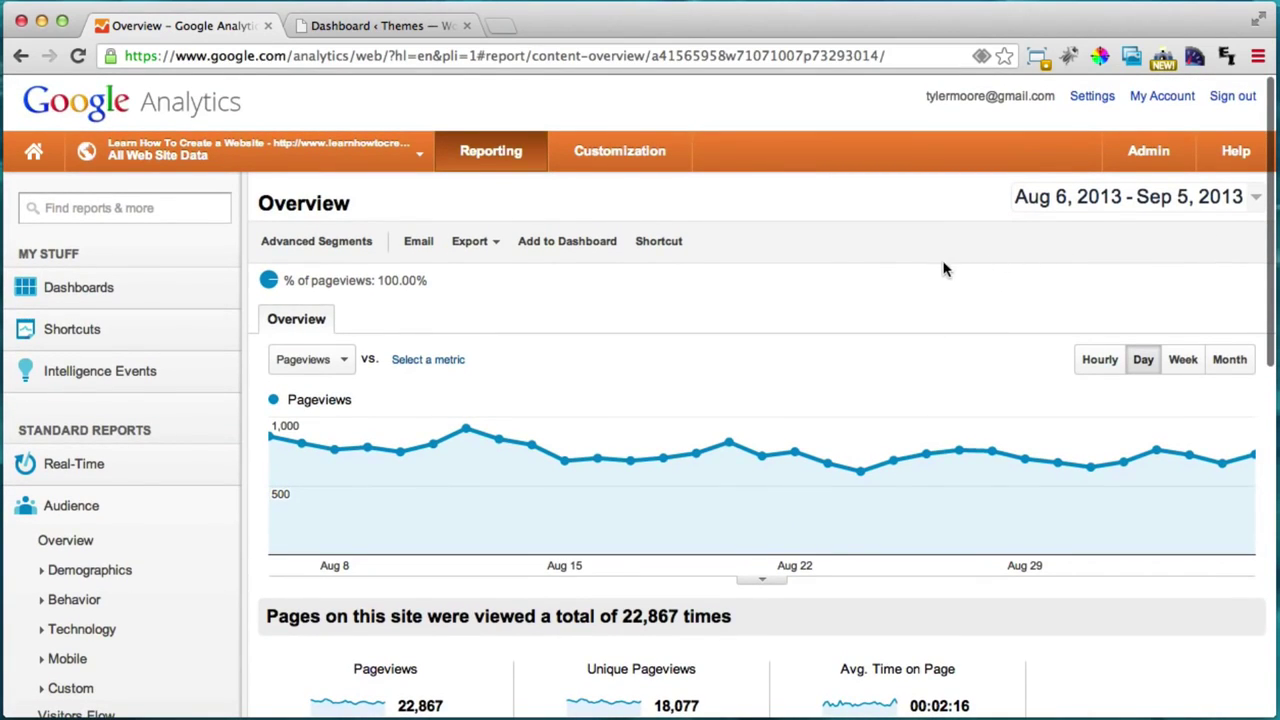
{"action": "left_click", "coordinate": [1234, 100]}
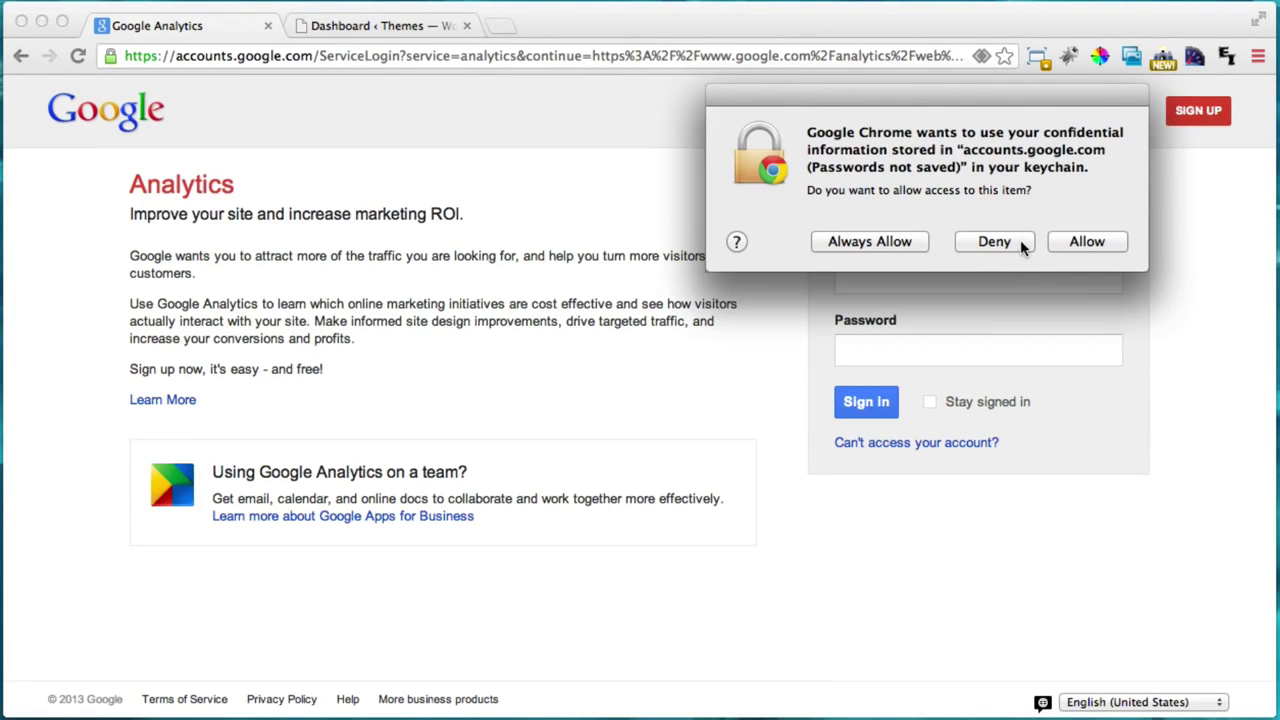
{"action": "left_click", "coordinate": [1000, 247]}
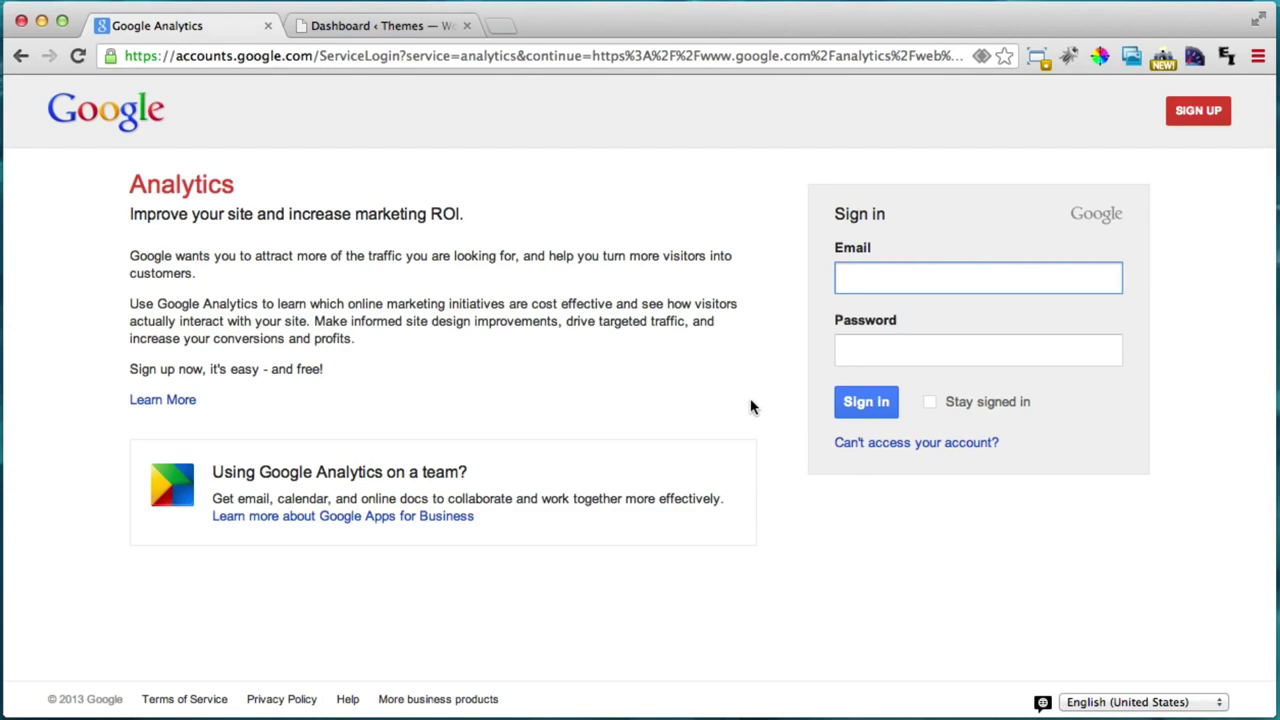
{"action": "left_click", "coordinate": [454, 58]}
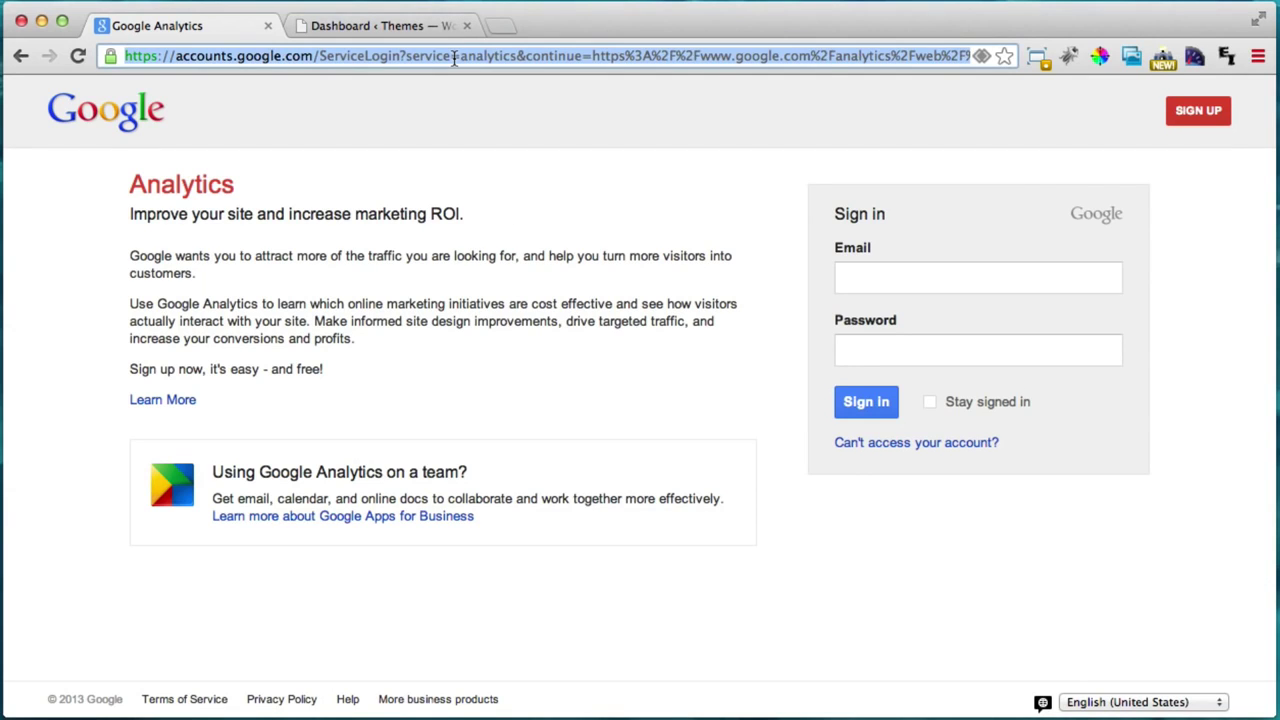
{"action": "type", "text": "google.com"}
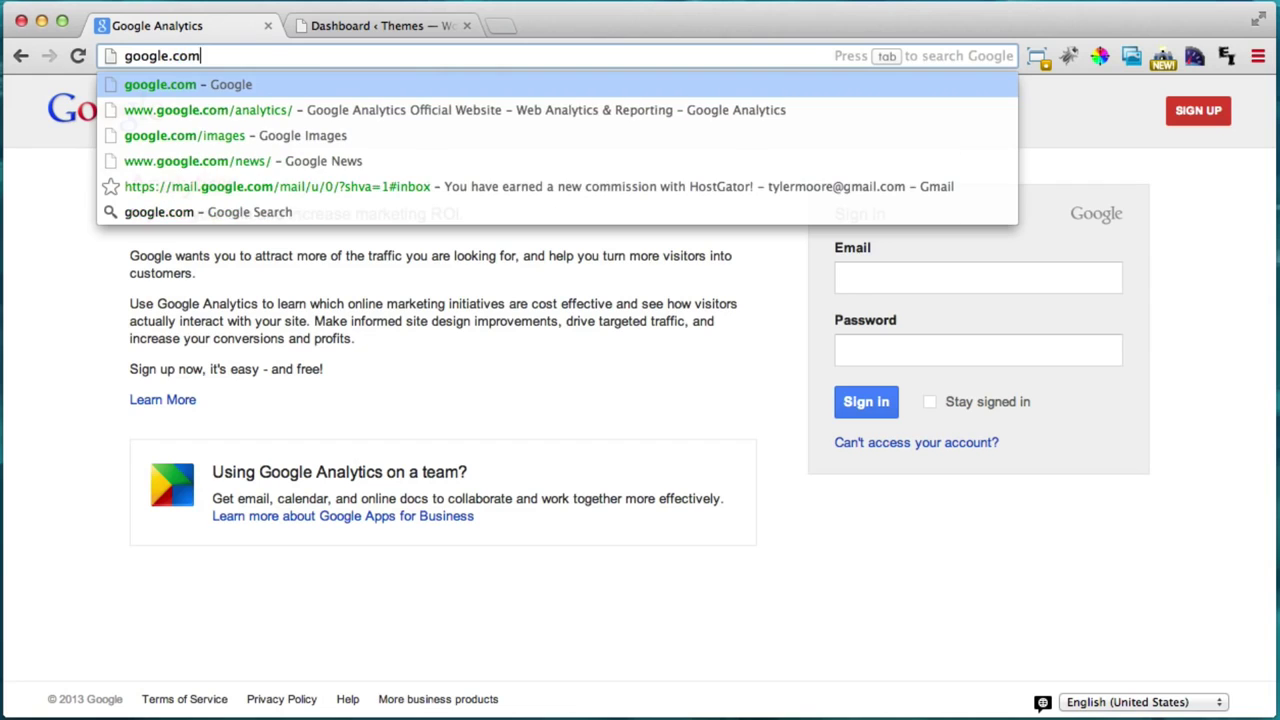
{"action": "key", "text": "Down"}
{"action": "key", "text": "Return"}
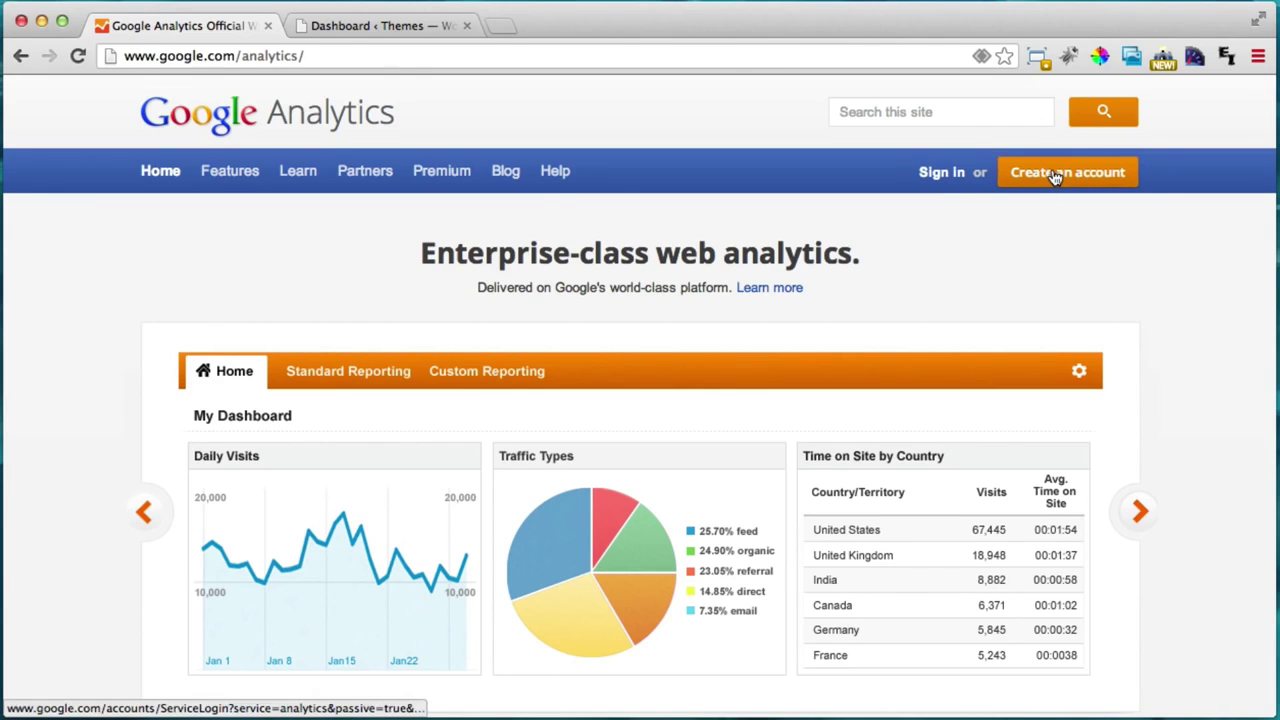
Step: Sign in to Google Analytics with another Google account's email and password
{"action": "left_click", "coordinate": [938, 176]}
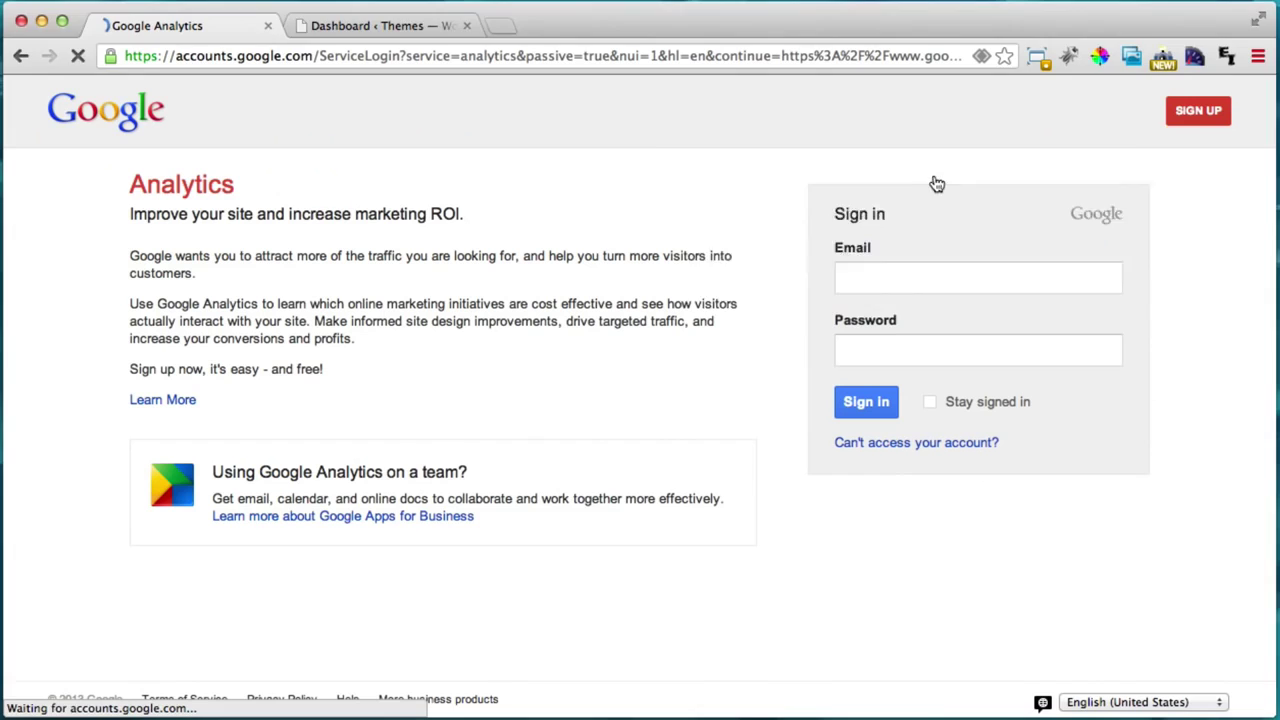
{"action": "left_click", "coordinate": [996, 241]}
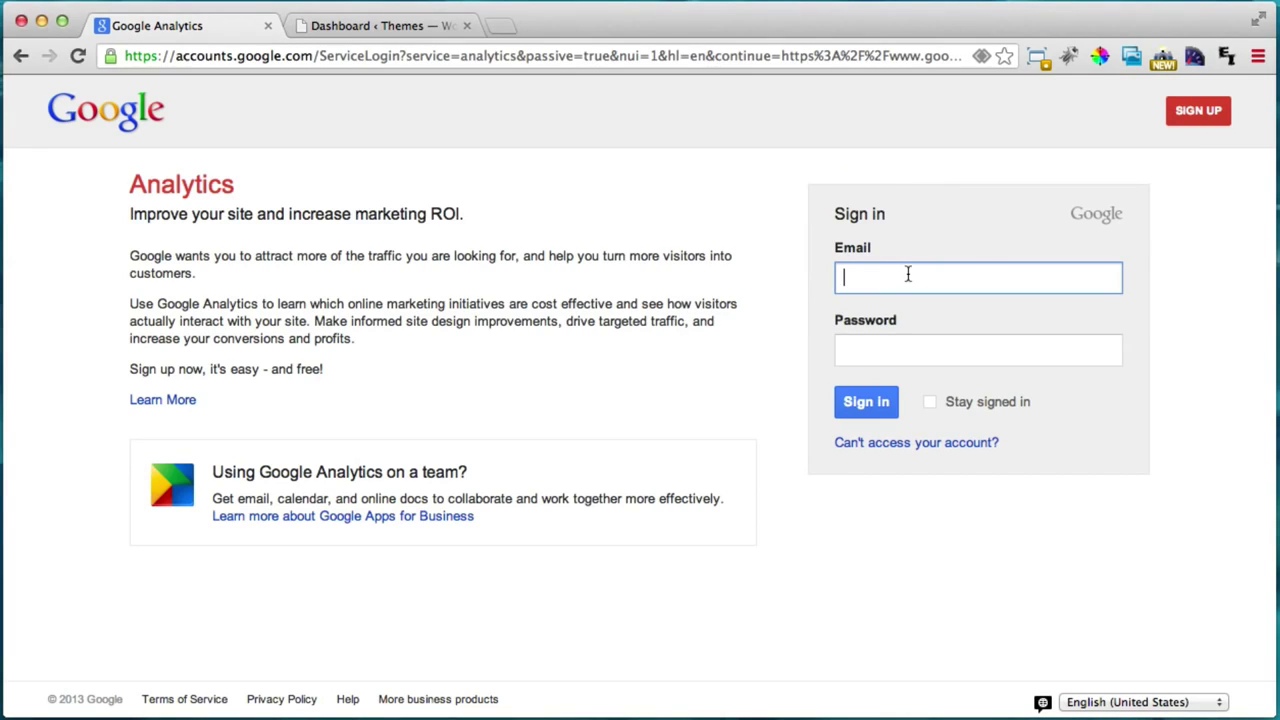
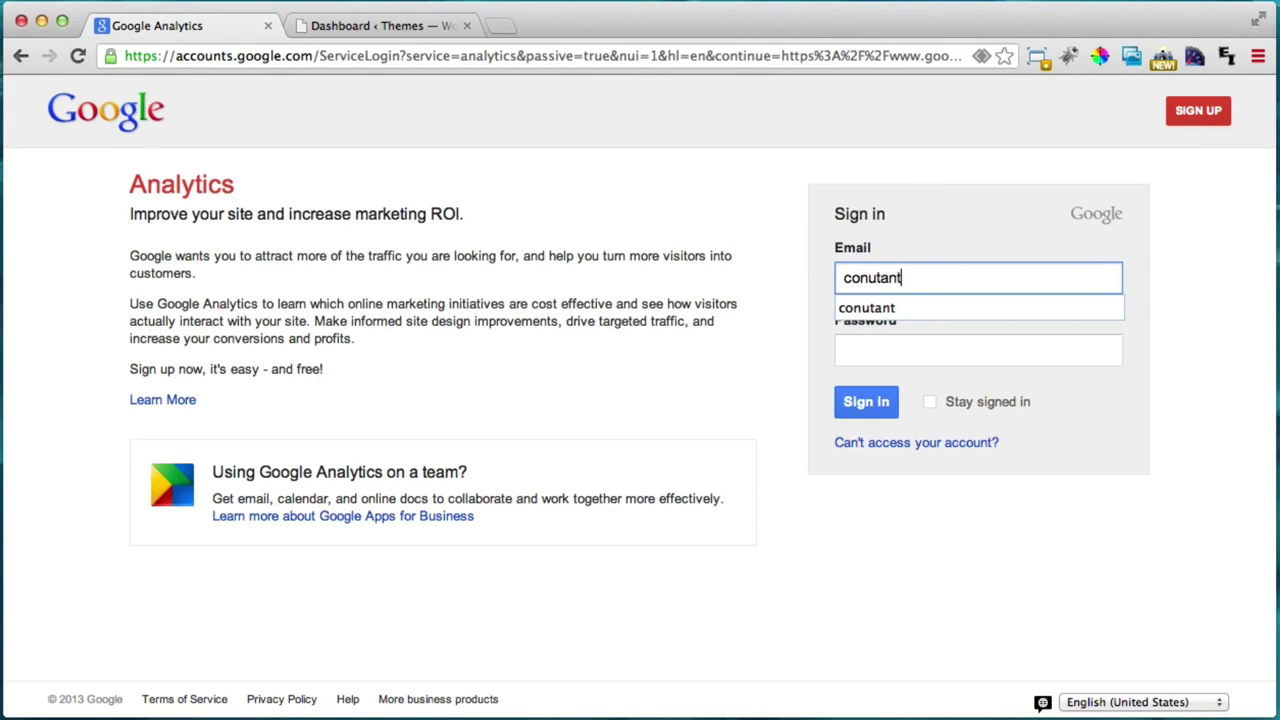
{"action": "key", "text": "Tab"}
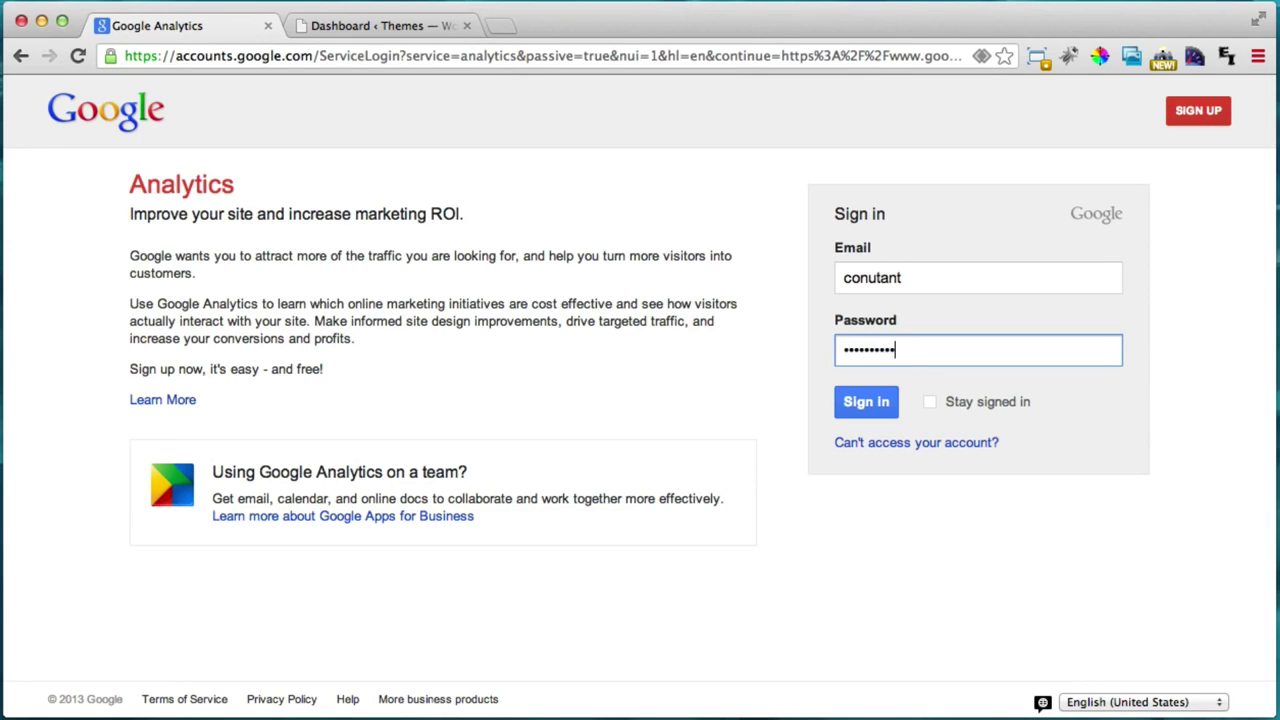
{"action": "left_click", "coordinate": [883, 402]}
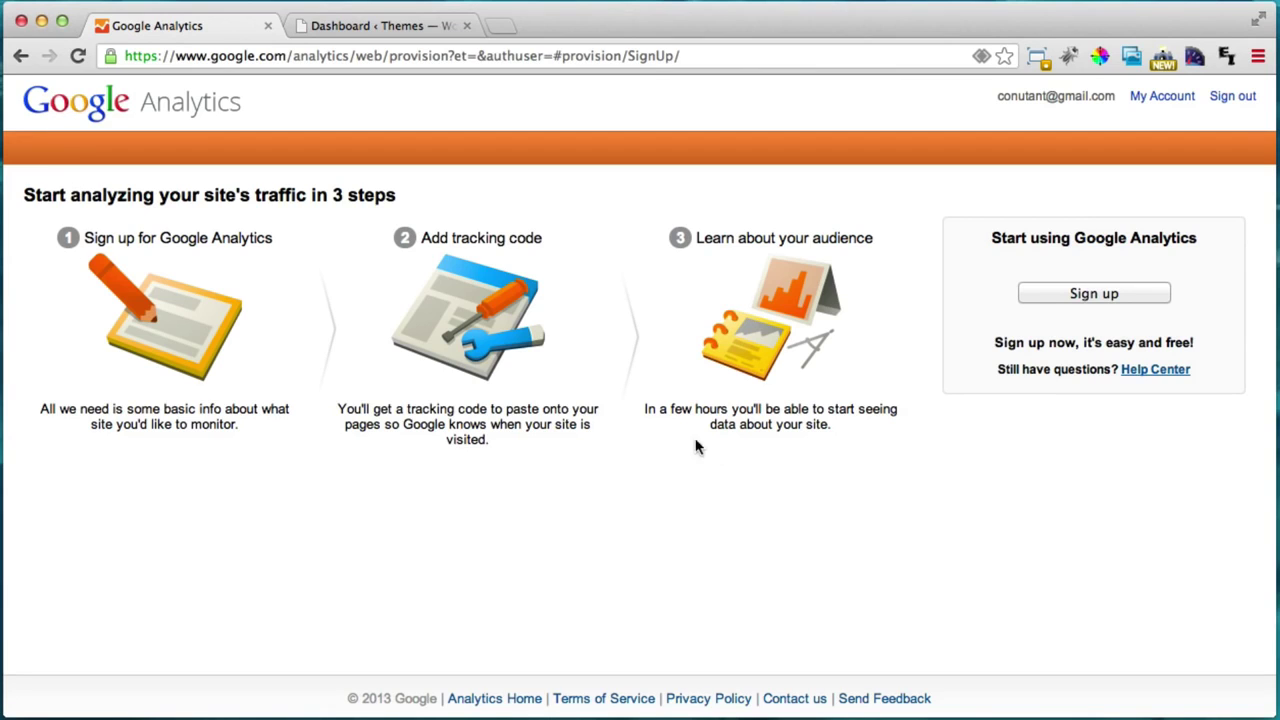
{"action": "left_click", "coordinate": [1080, 294]}
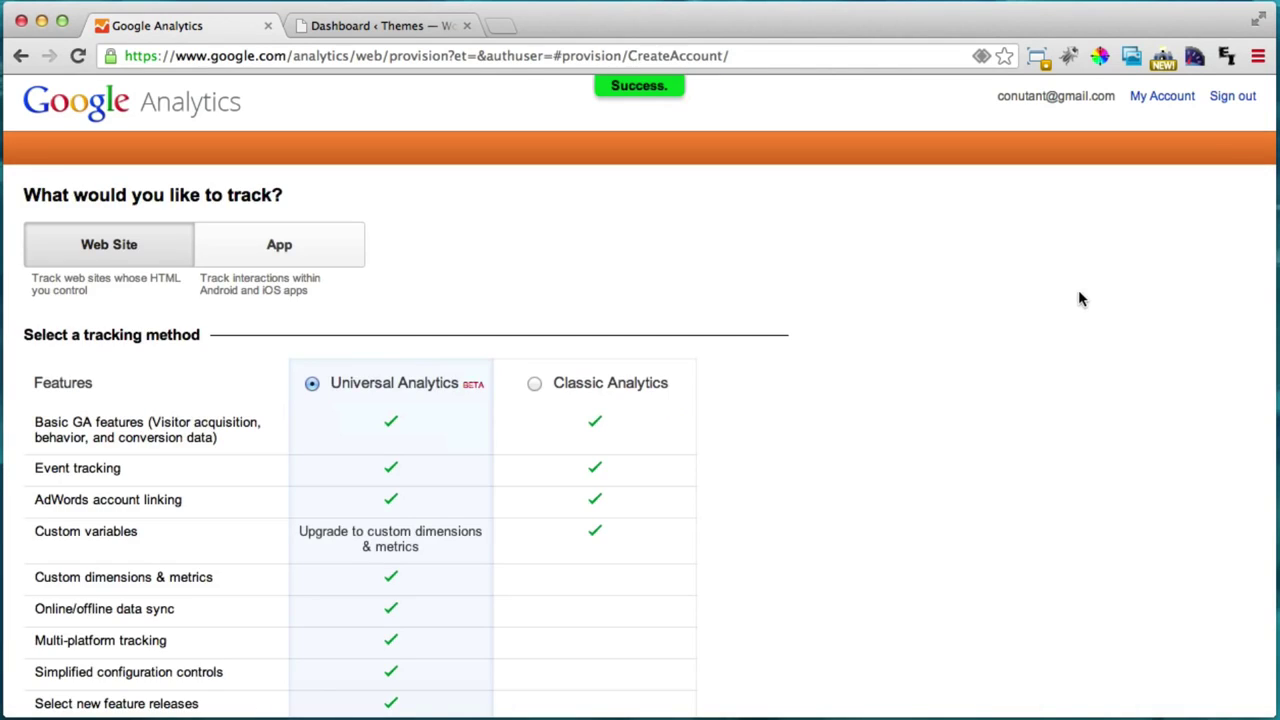
{"action": "scroll", "coordinate": [840, 318], "scroll_direction": "down", "scroll_amount": 3}
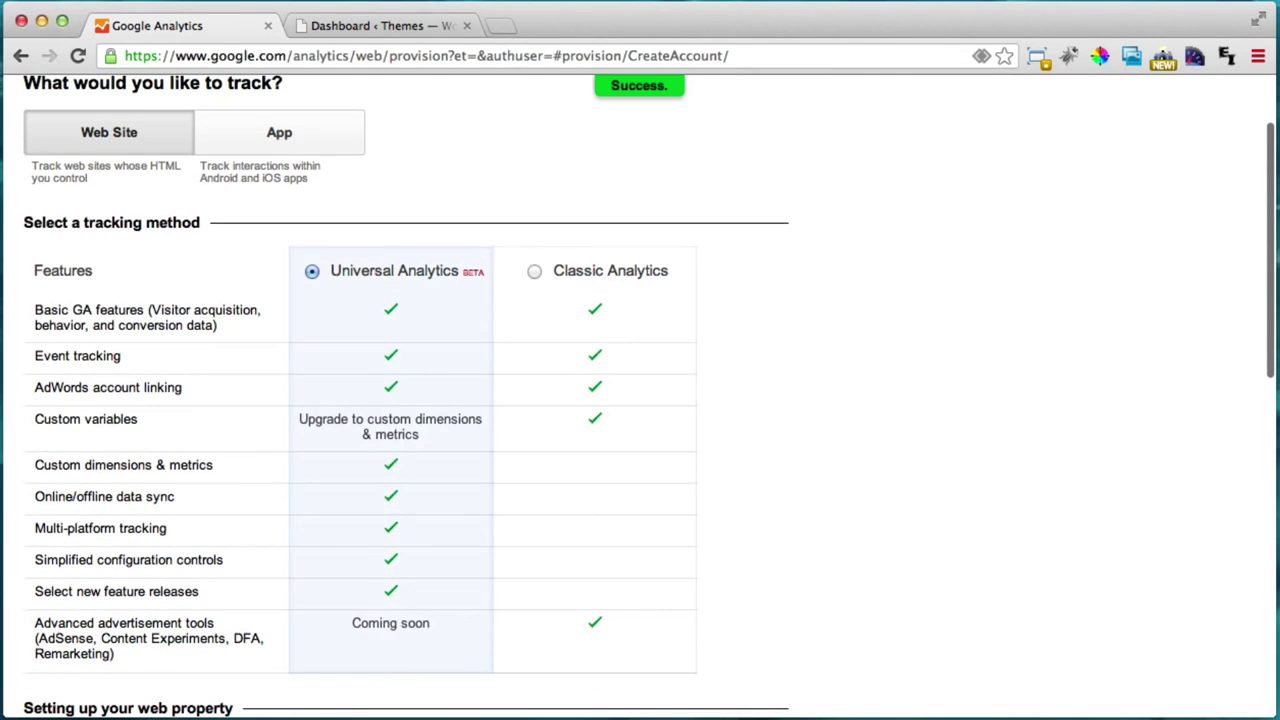
{"action": "left_click", "coordinate": [75, 148]}
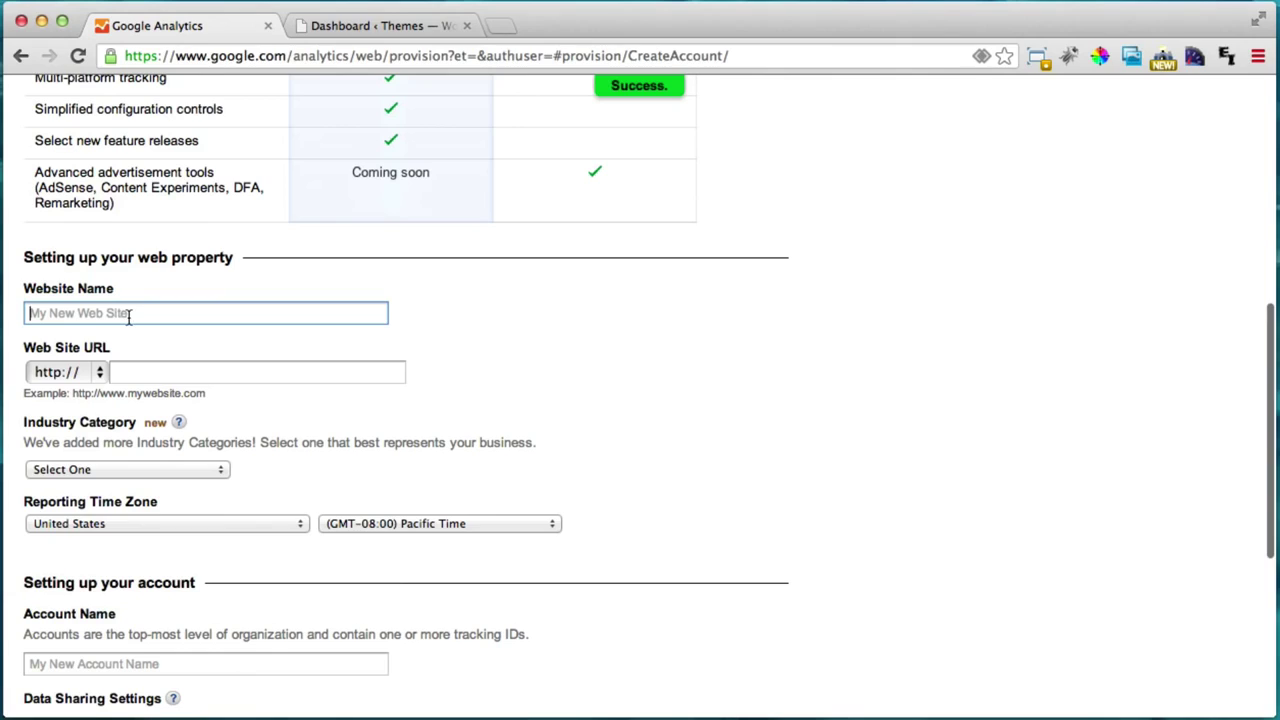
{"action": "type", "text": "SImple "}
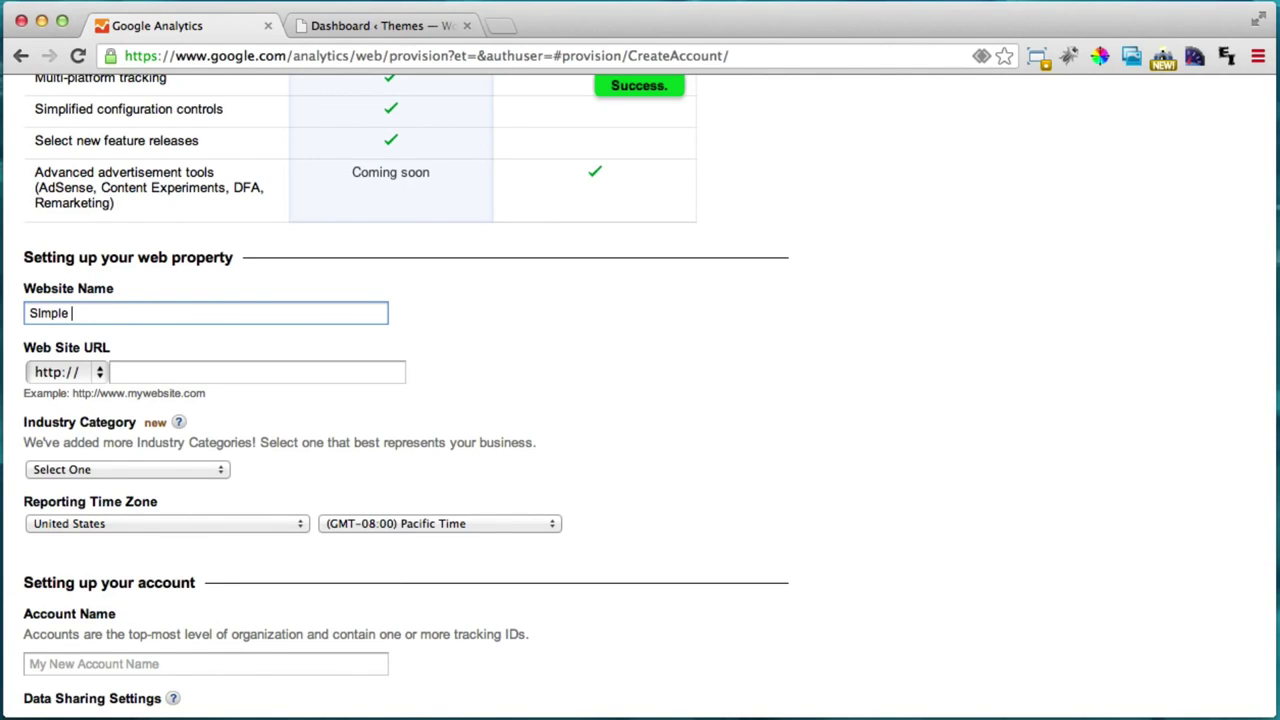
{"action": "type", "text": "Is Key"}
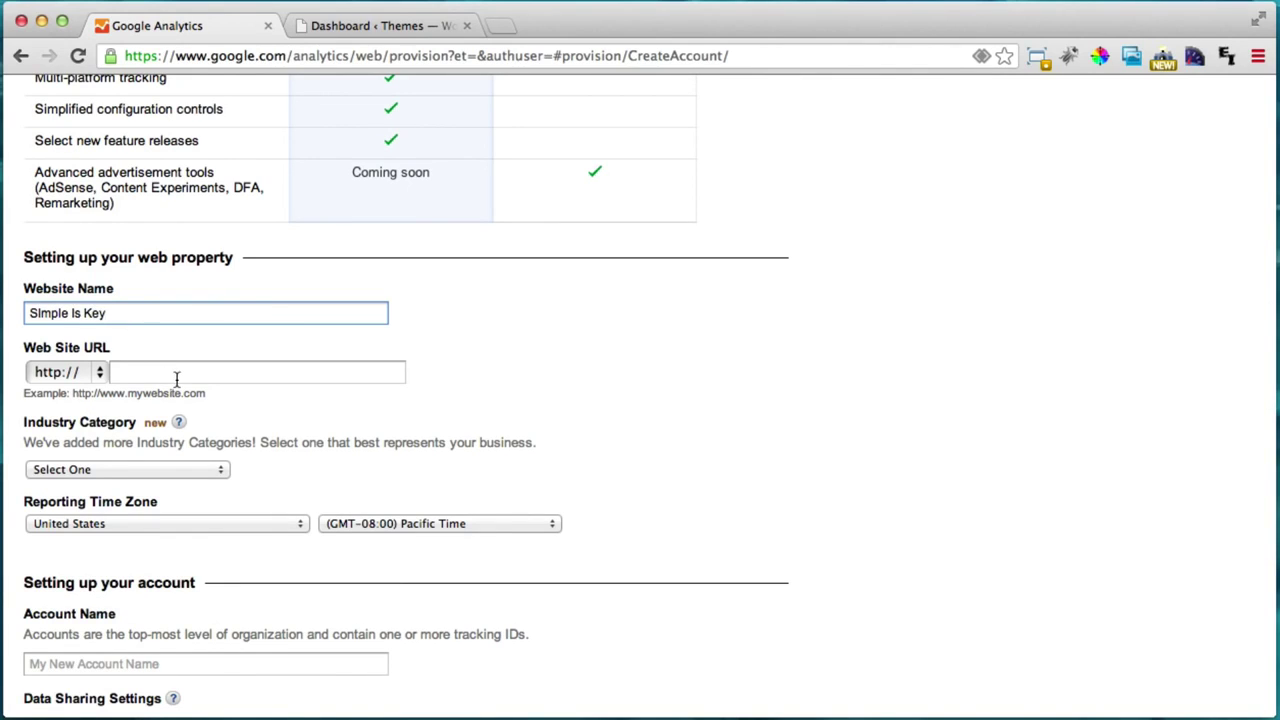
{"action": "left_click", "coordinate": [177, 376]}
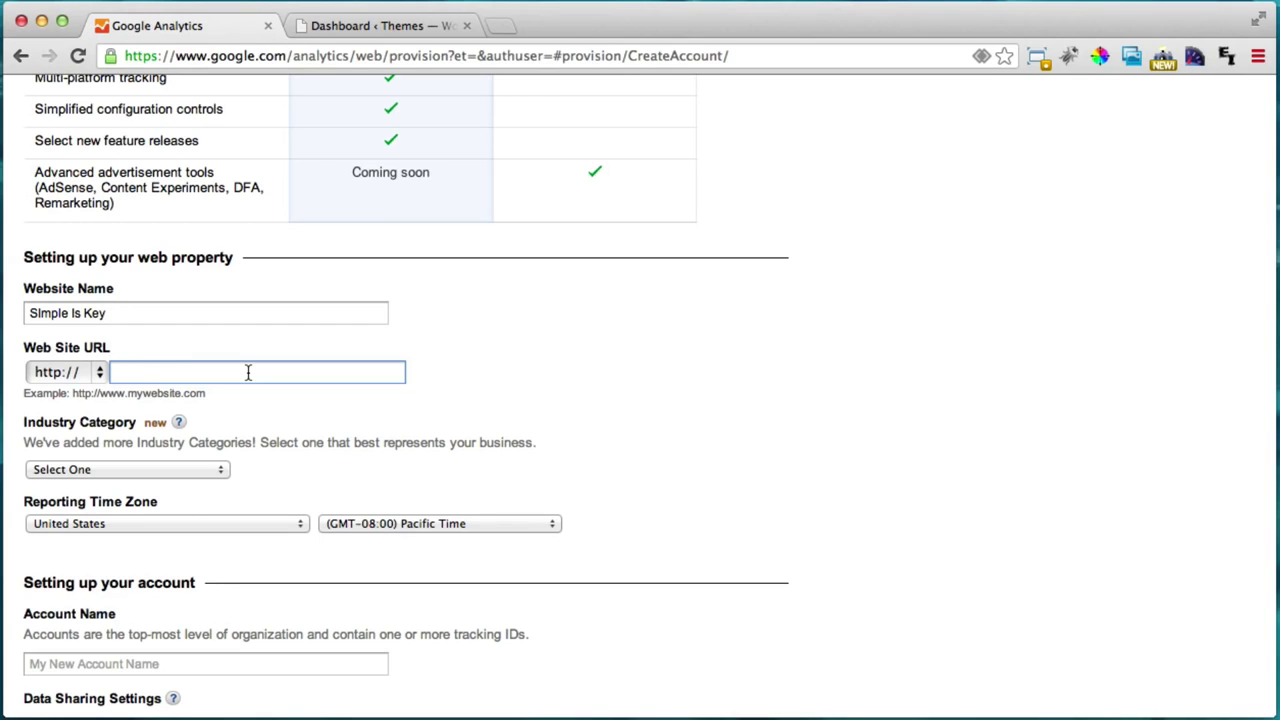
{"action": "type", "text": "www.simpleiske"}
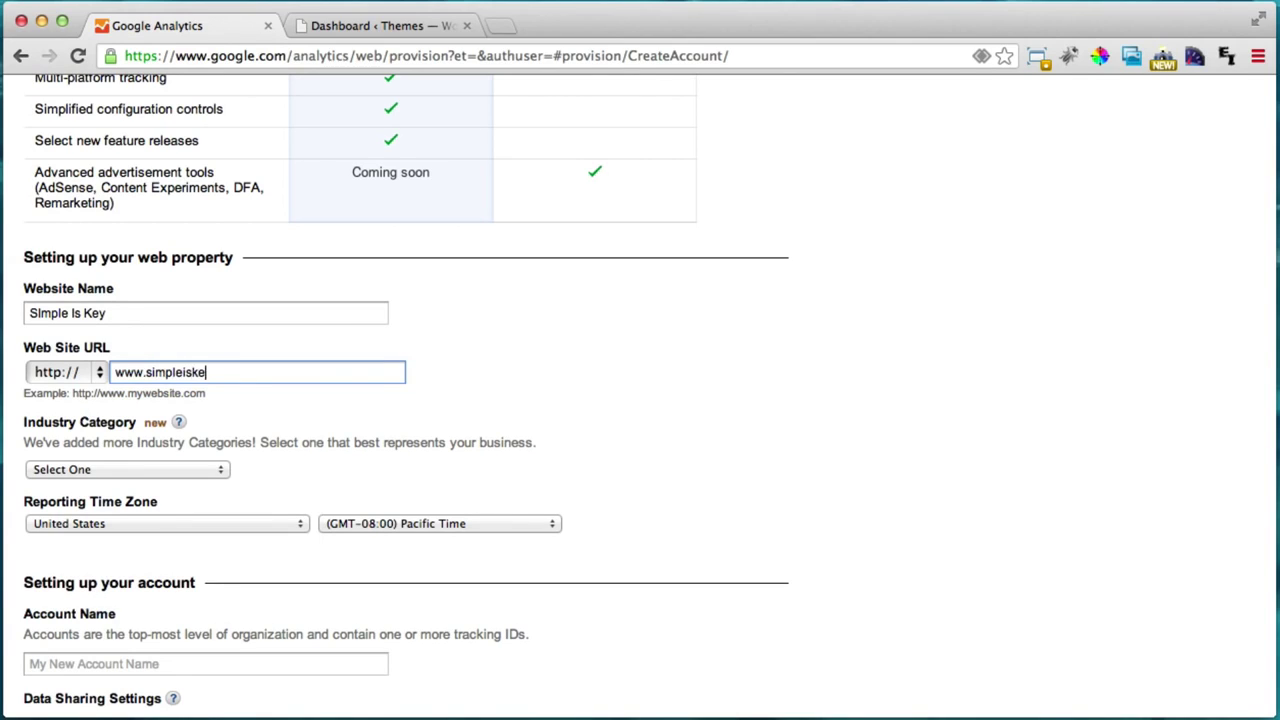
{"action": "type", "text": "y.com"}
{"action": "left_click", "coordinate": [378, 26]}
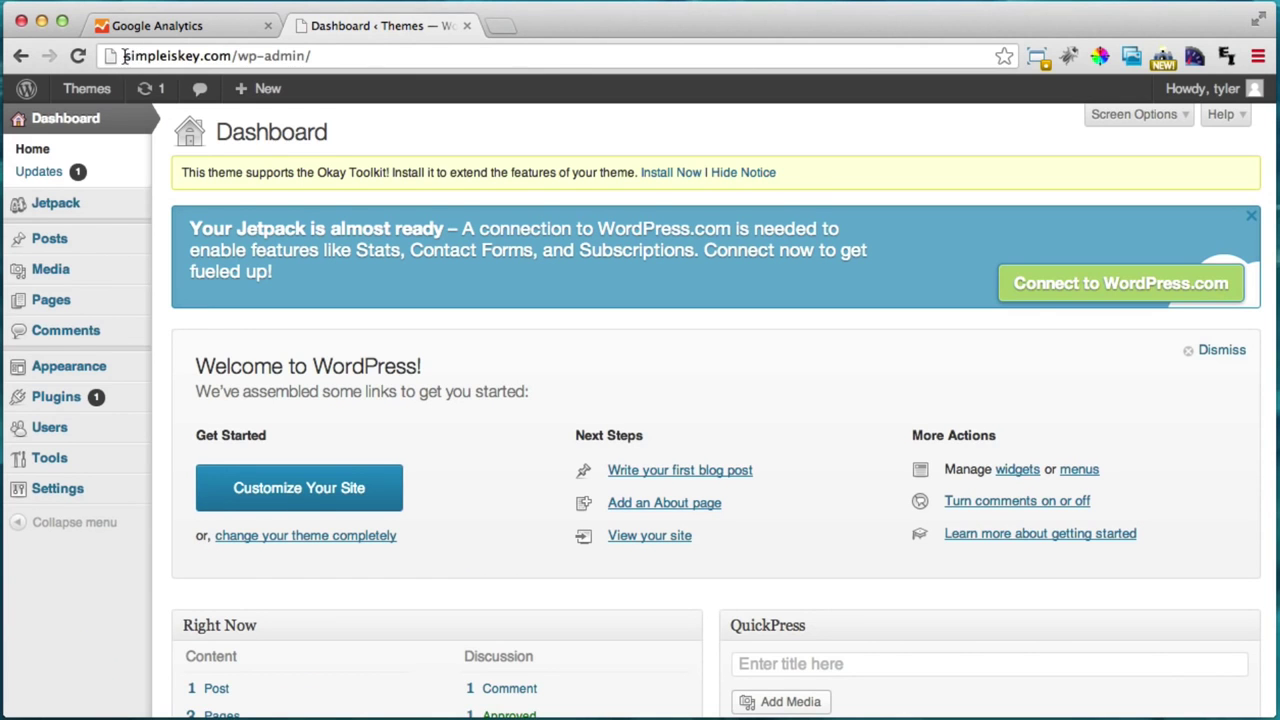
{"action": "left_click_drag", "start_coordinate": [124, 56], "coordinate": [228, 56]}
{"action": "left_click", "coordinate": [180, 26]}
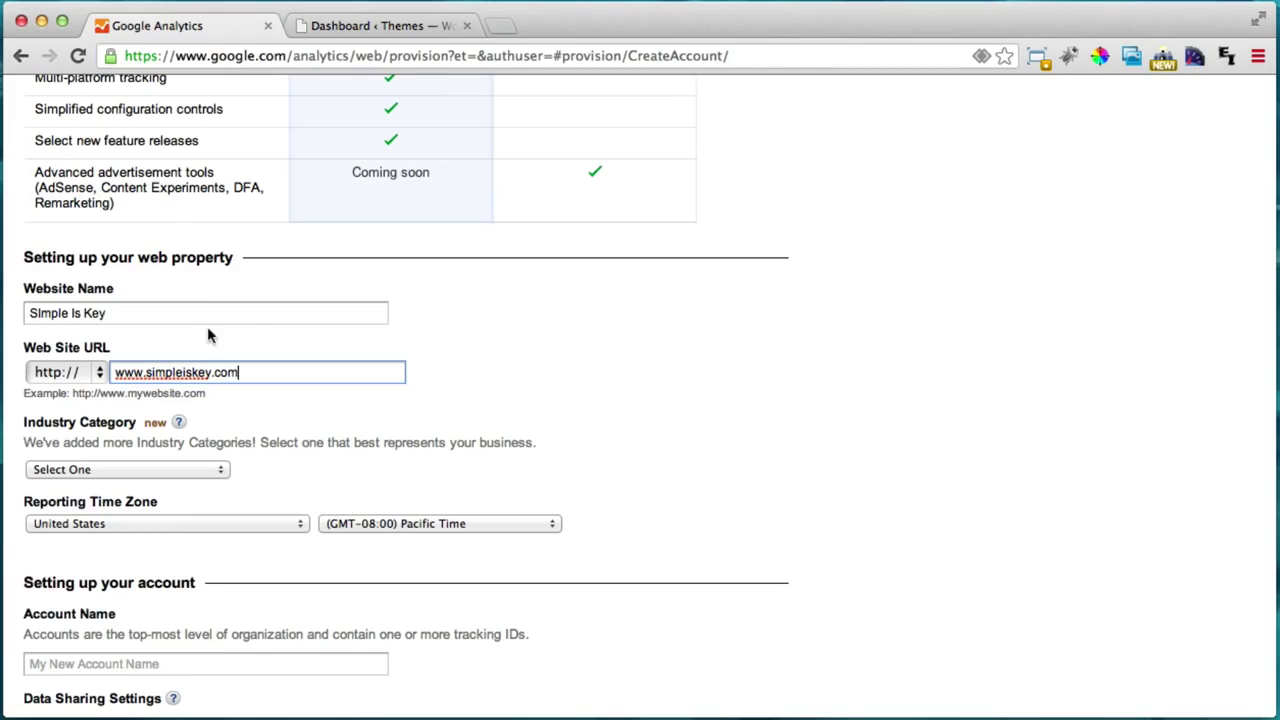
{"action": "left_click_drag", "start_coordinate": [146, 372], "coordinate": [97, 372]}
{"action": "key", "text": "BackSpace"}
{"action": "left_click", "coordinate": [229, 372]}
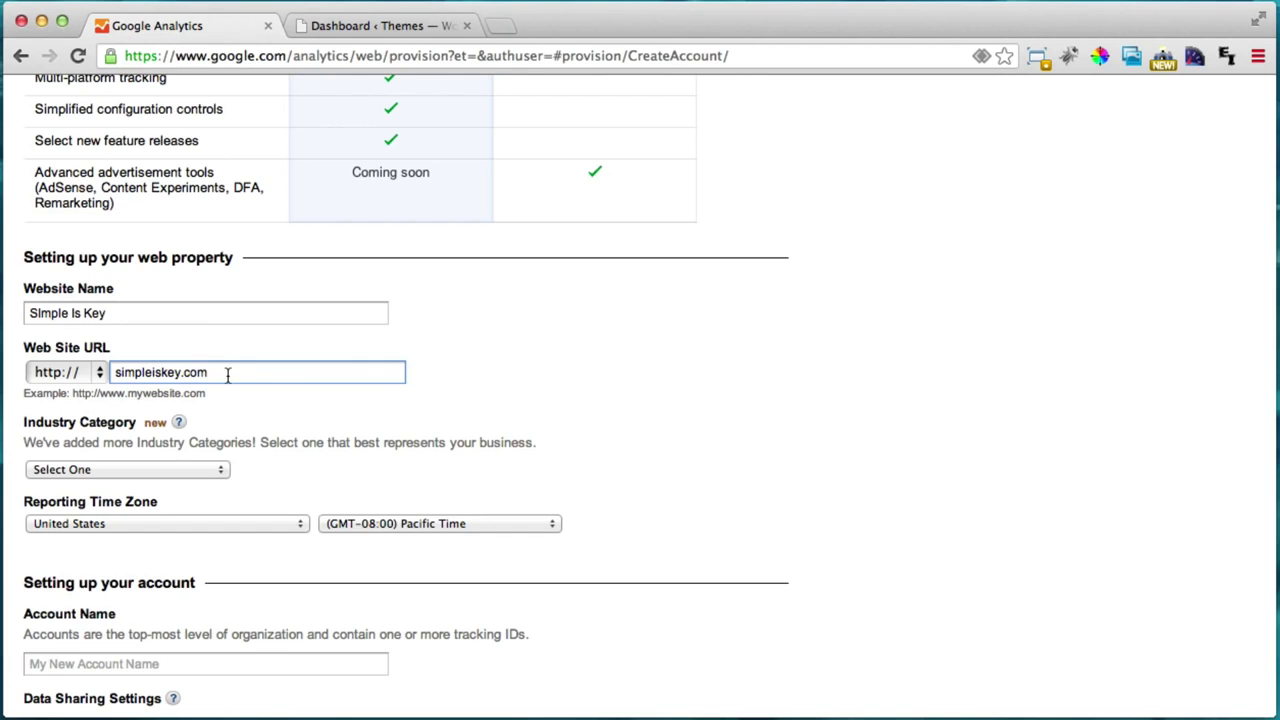
{"action": "scroll", "coordinate": [365, 345], "scroll_direction": "down", "scroll_amount": 3}
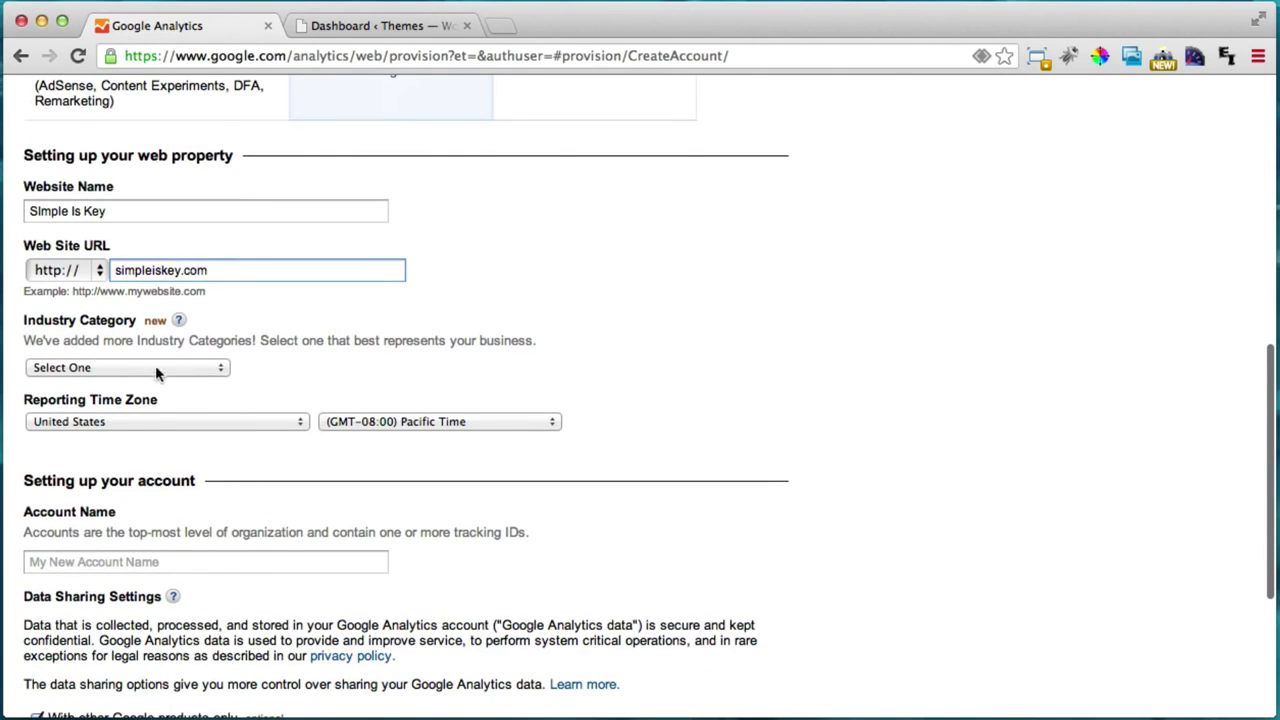
Step: Choose 'Jobs and Education' as the industry category and enter 'Test Account' as the account name
{"action": "left_click", "coordinate": [155, 369]}
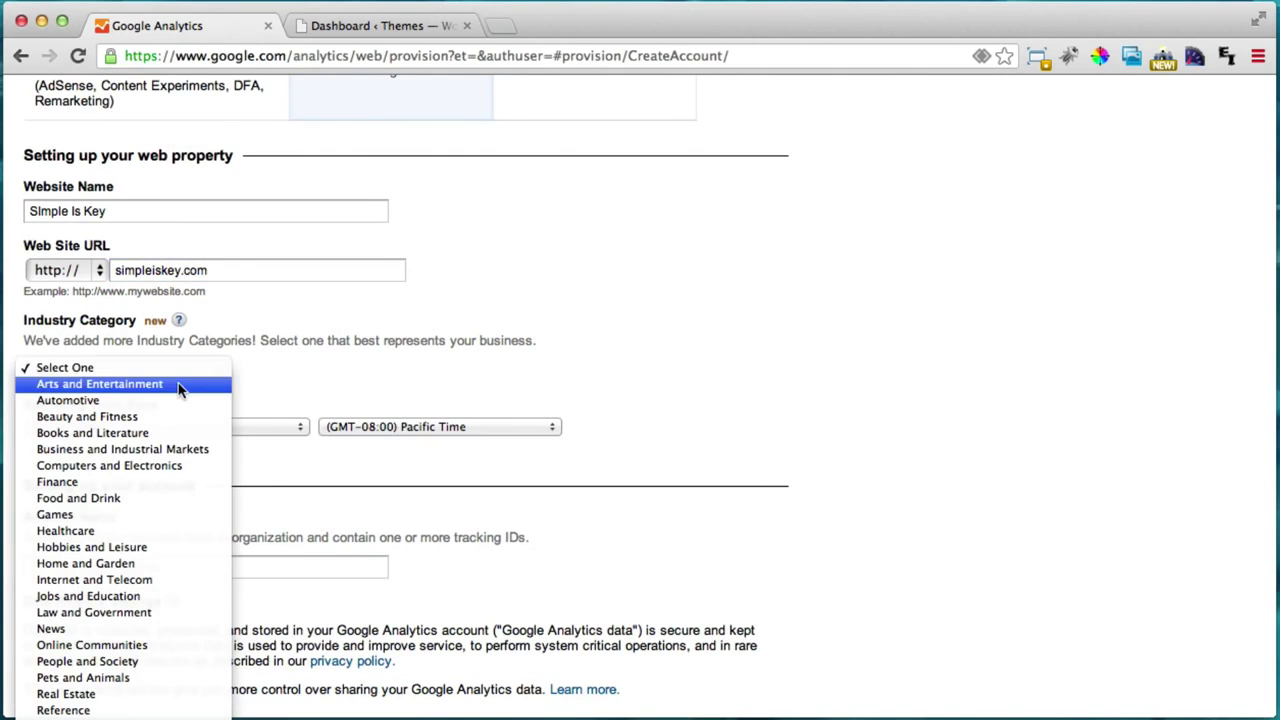
{"action": "left_click", "coordinate": [133, 597]}
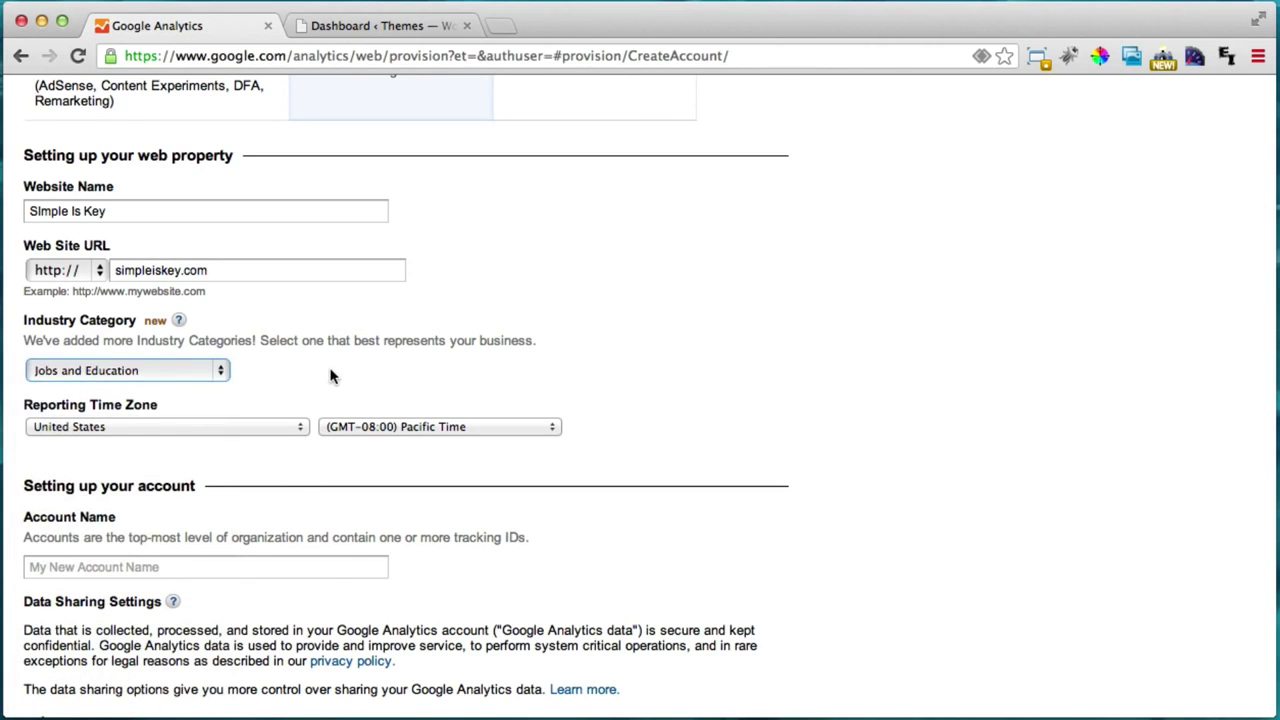
{"action": "scroll", "coordinate": [270, 445], "scroll_direction": "down", "scroll_amount": 3}
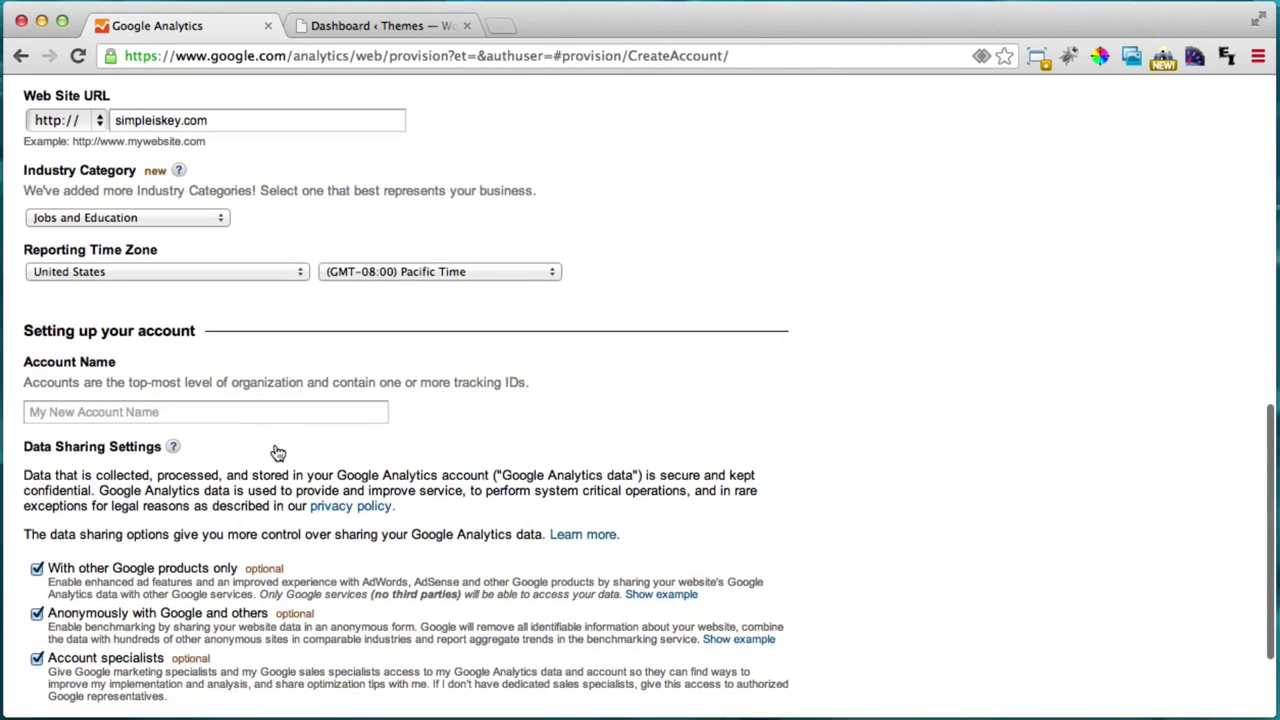
{"action": "left_click", "coordinate": [166, 412]}
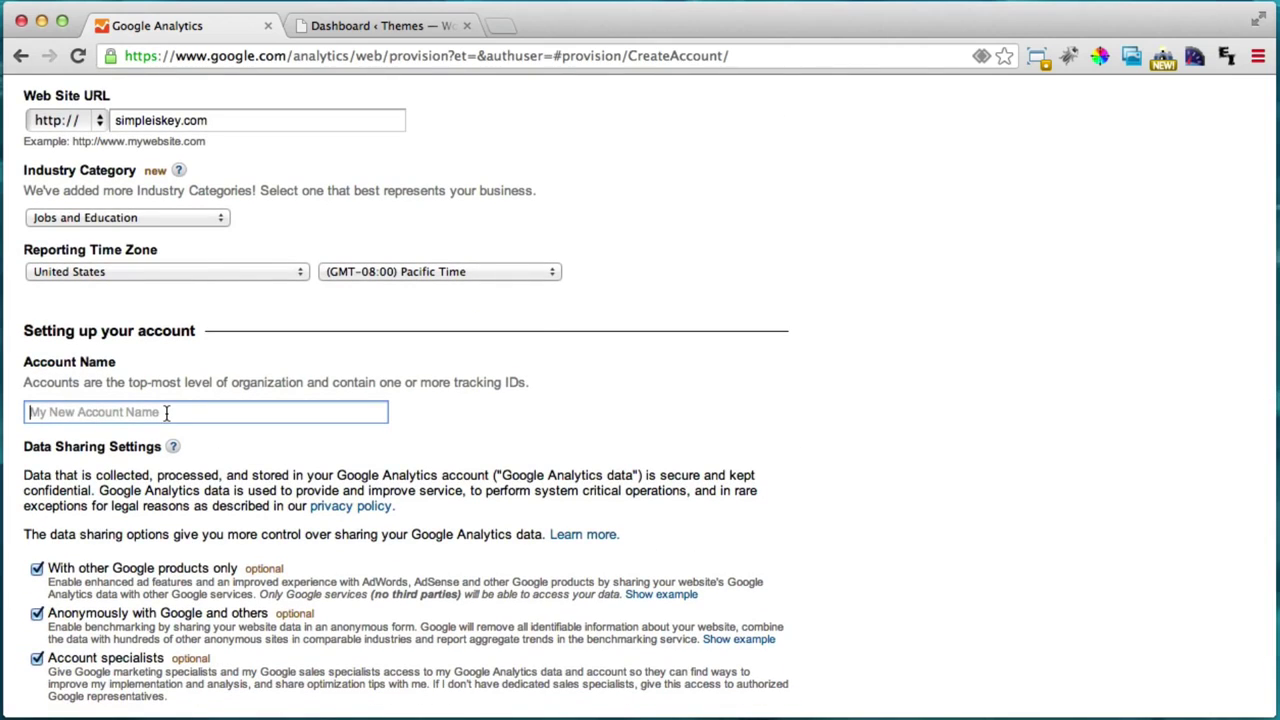
{"action": "type", "text": "Test"}
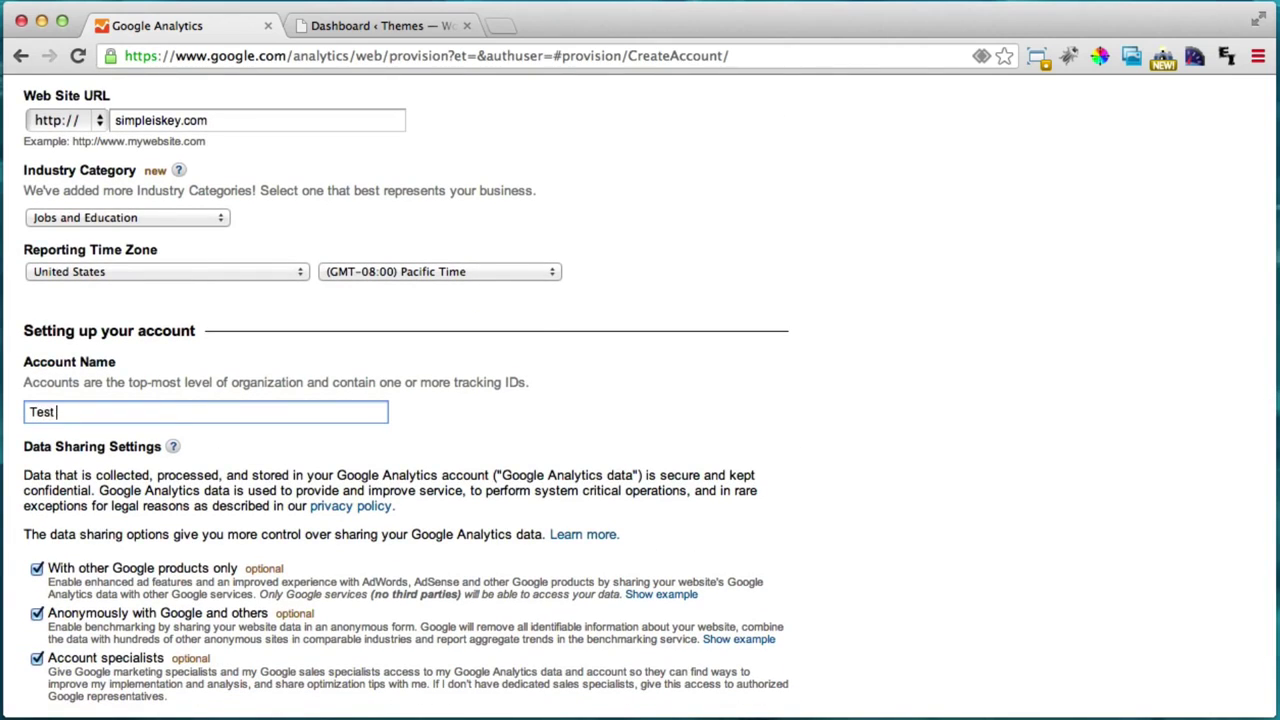
{"action": "type", "text": " Account"}
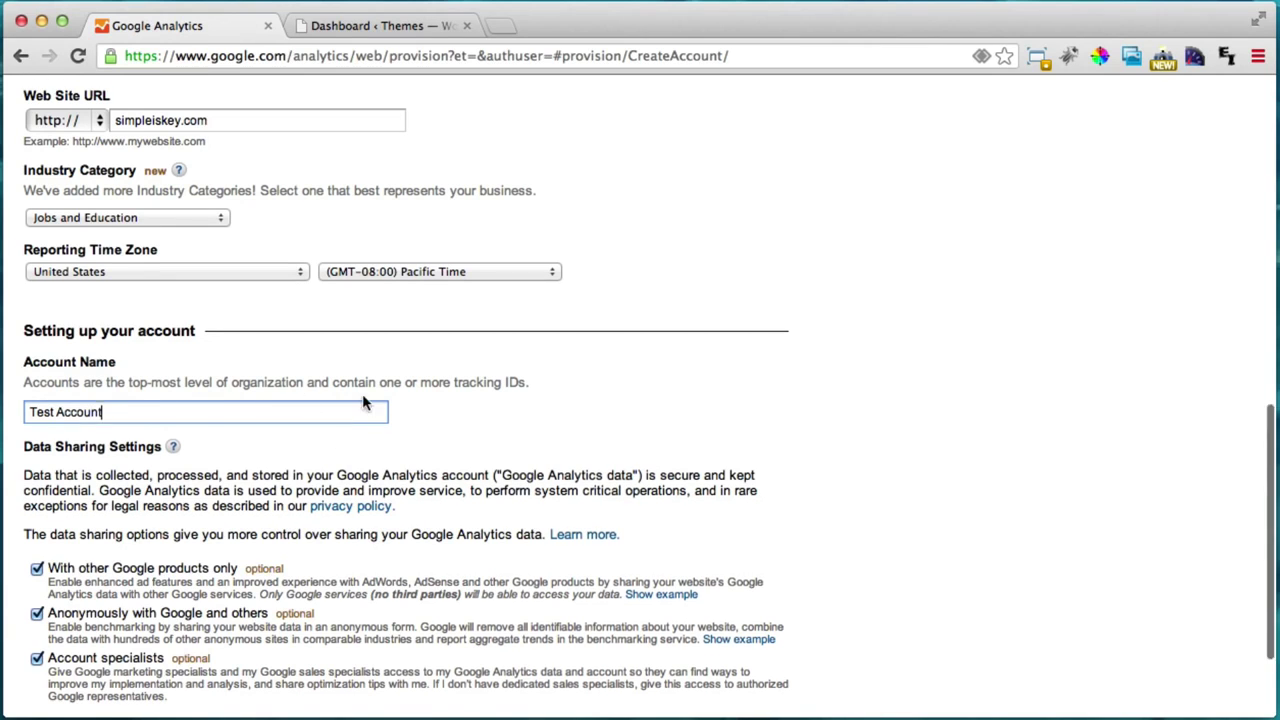
{"action": "scroll", "coordinate": [363, 398], "scroll_direction": "down", "scroll_amount": 3}
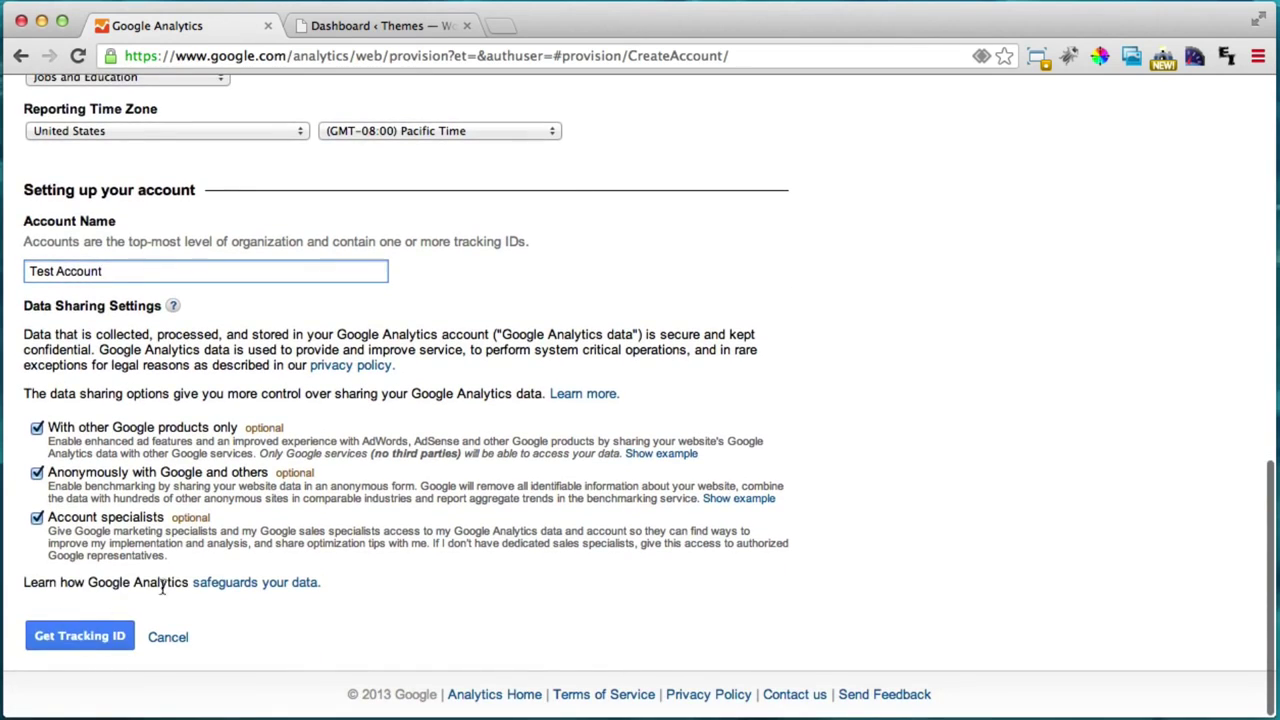
Step: Request a tracking ID and accept the Google Analytics Terms of Service Agreement
{"action": "left_click", "coordinate": [100, 645]}
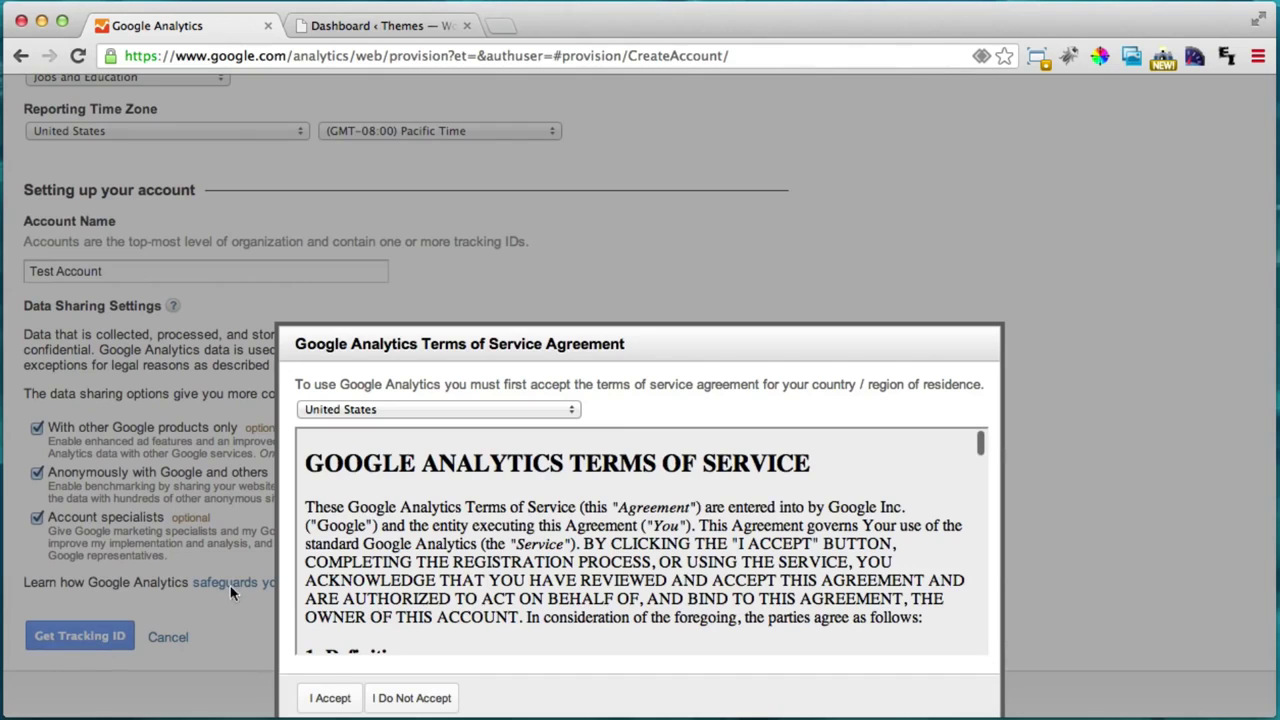
{"action": "scroll", "coordinate": [487, 543], "scroll_direction": "down", "scroll_amount": 5}
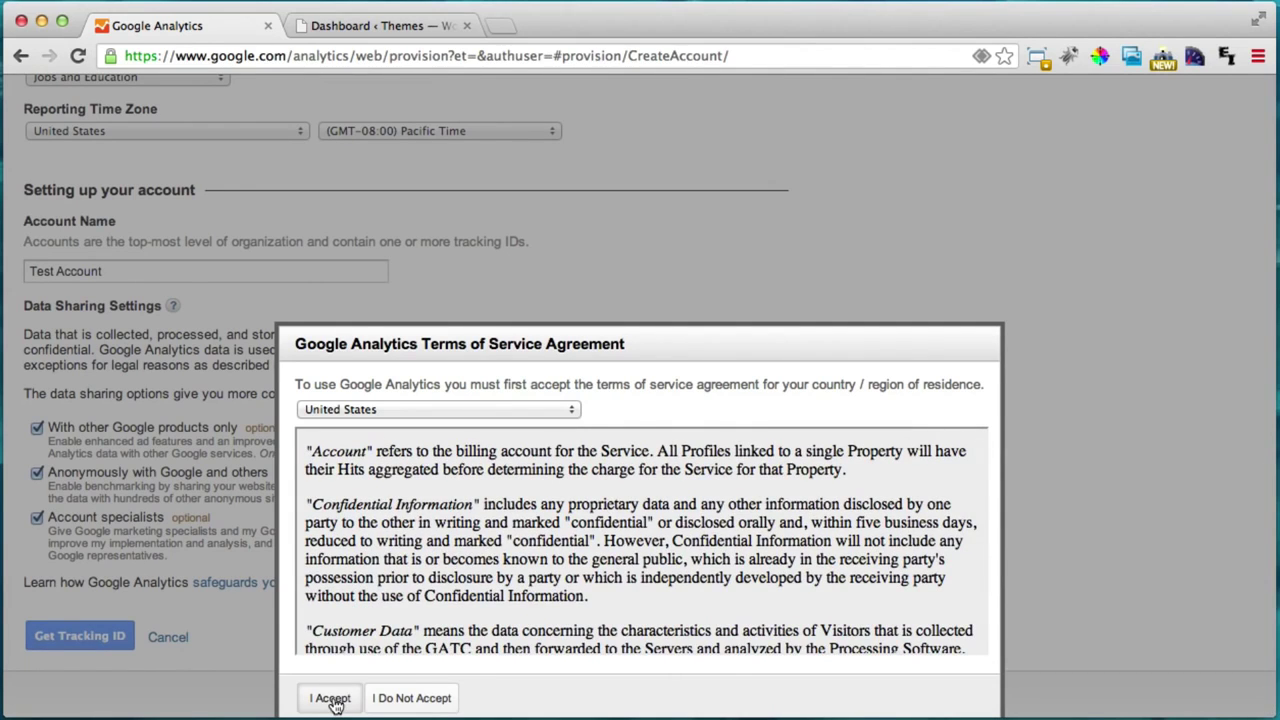
{"action": "left_click", "coordinate": [331, 699]}
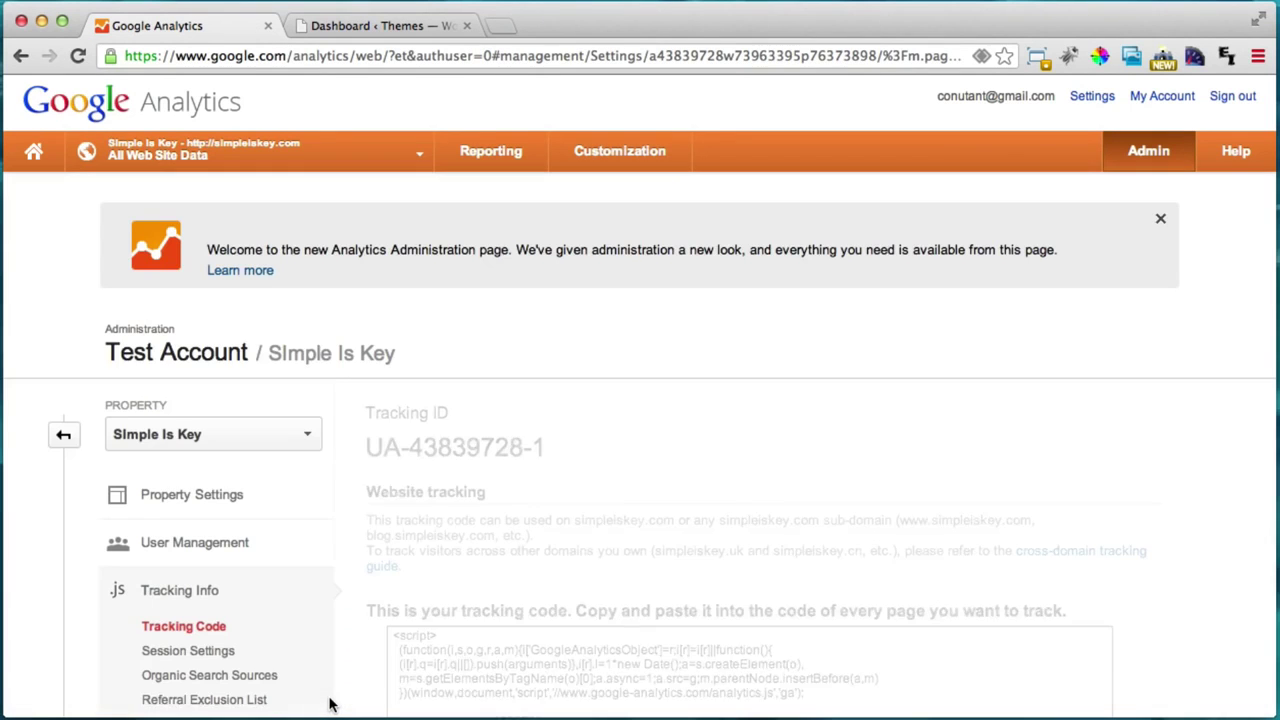
{"action": "scroll", "coordinate": [622, 503], "scroll_direction": "down", "scroll_amount": 3}
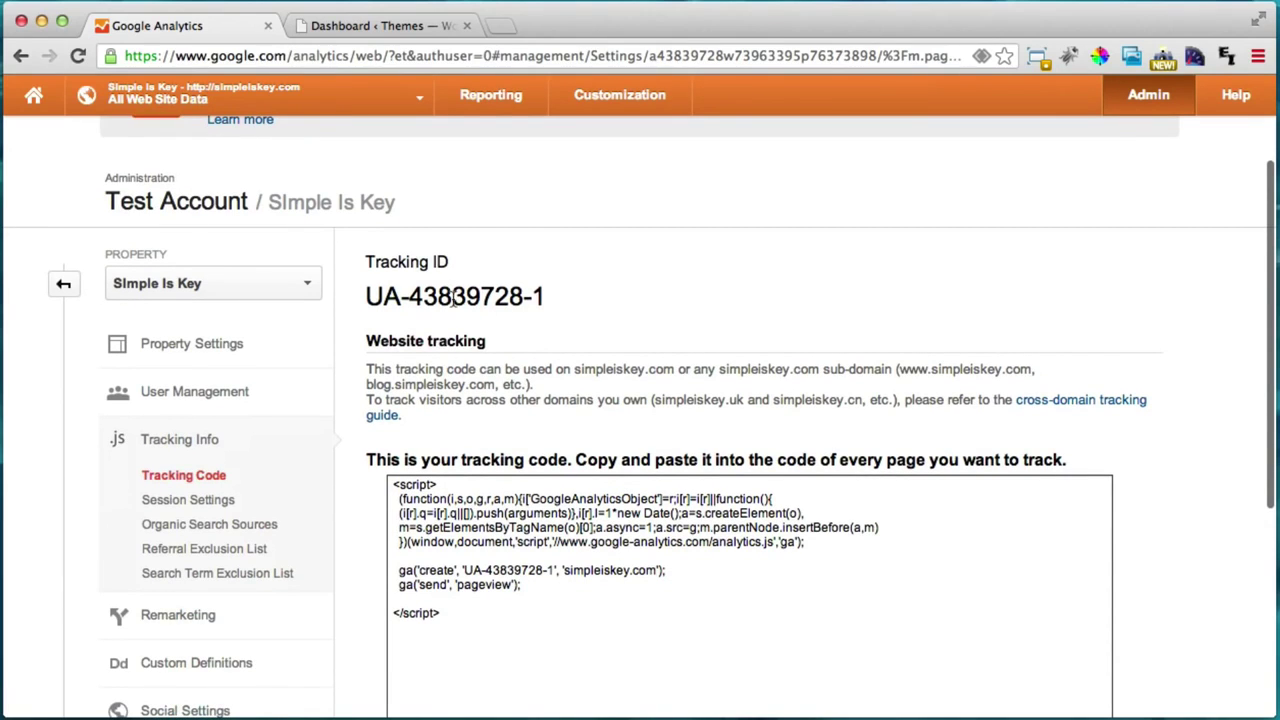
{"action": "left_click_drag", "start_coordinate": [478, 622], "coordinate": [405, 461]}
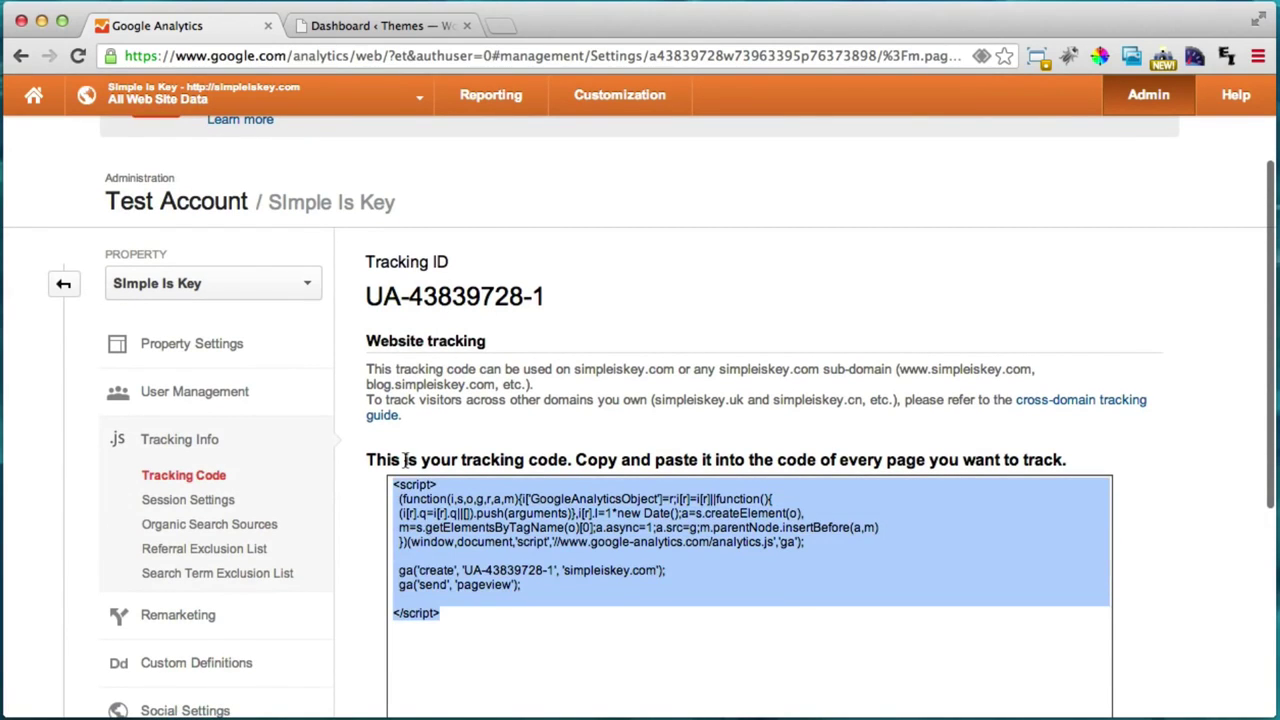
{"action": "left_click", "coordinate": [494, 641]}
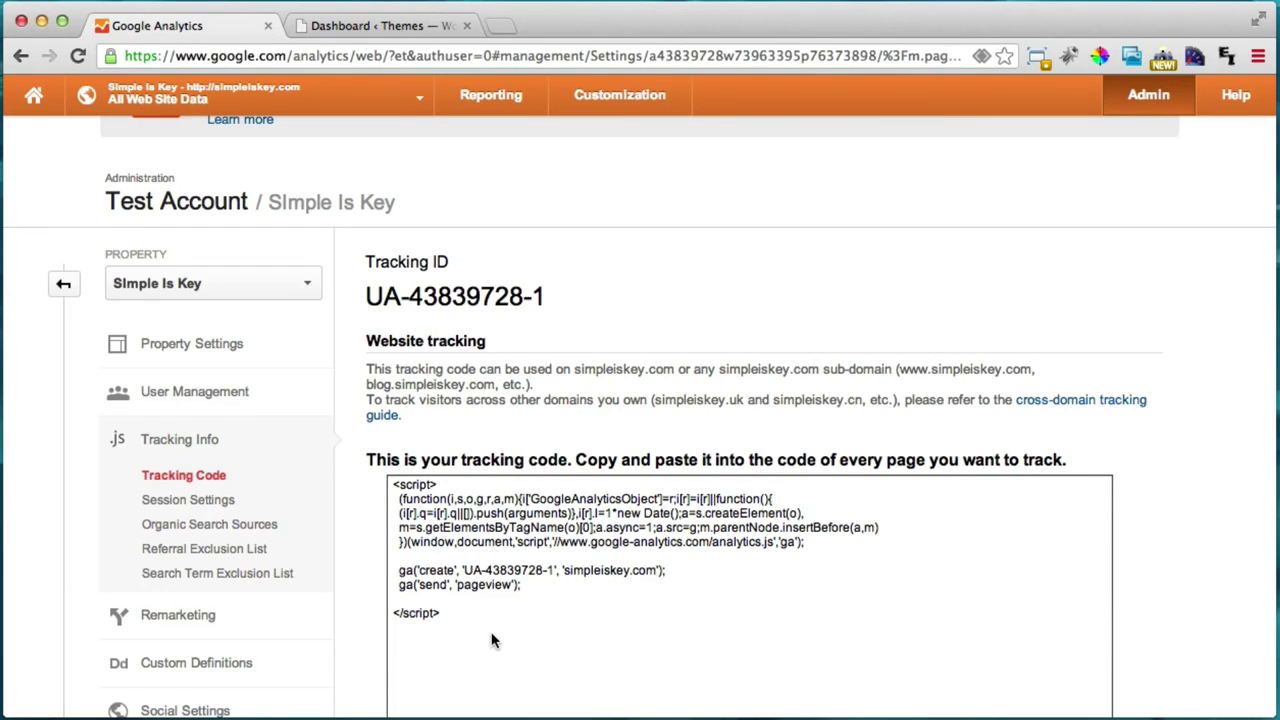
Step: Go to the Plugins > Add New page in the WordPress dashboard
{"action": "left_click", "coordinate": [401, 36]}
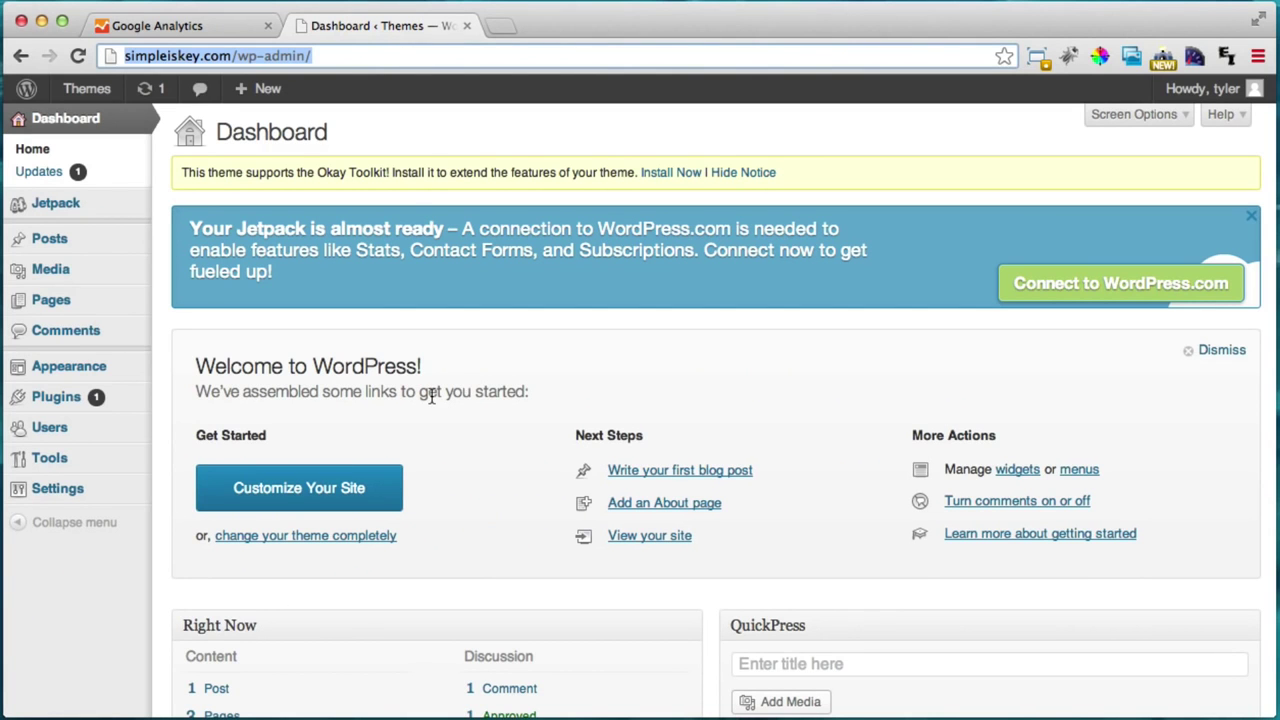
{"action": "left_click", "coordinate": [57, 400]}
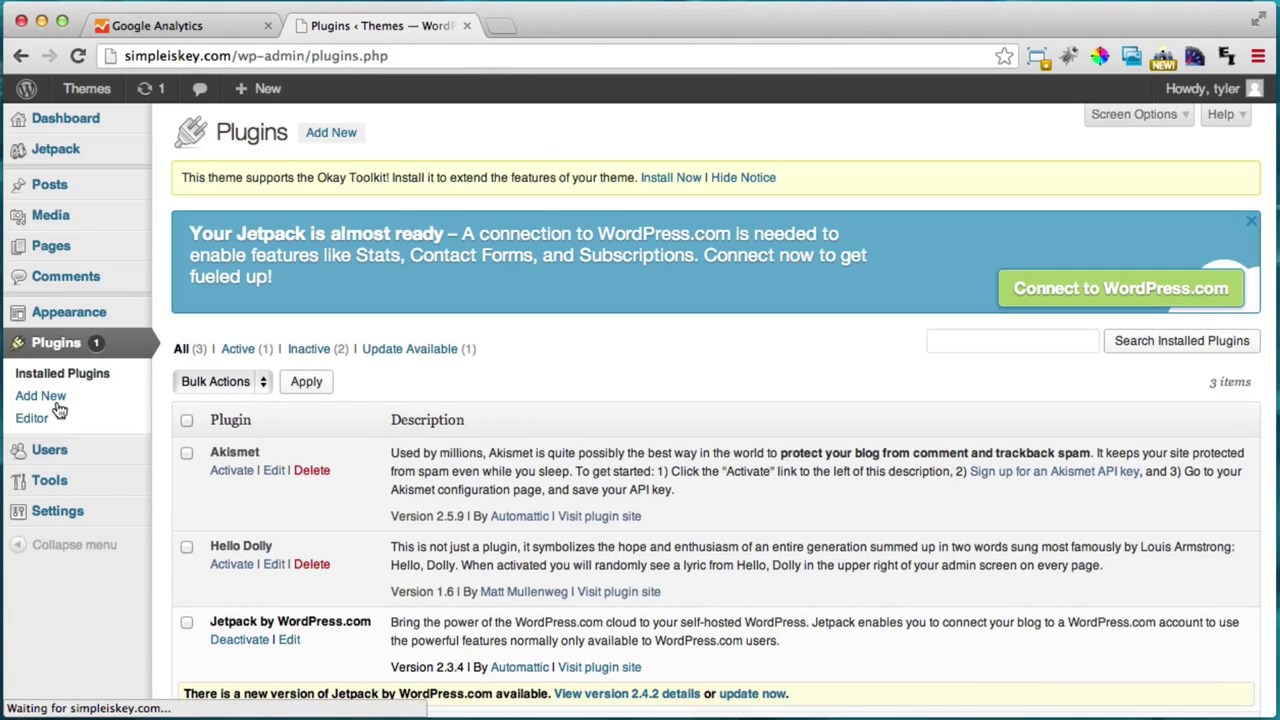
{"action": "scroll", "coordinate": [353, 425], "scroll_direction": "down", "scroll_amount": 2}
{"action": "scroll", "coordinate": [353, 425], "scroll_direction": "up", "scroll_amount": 2}
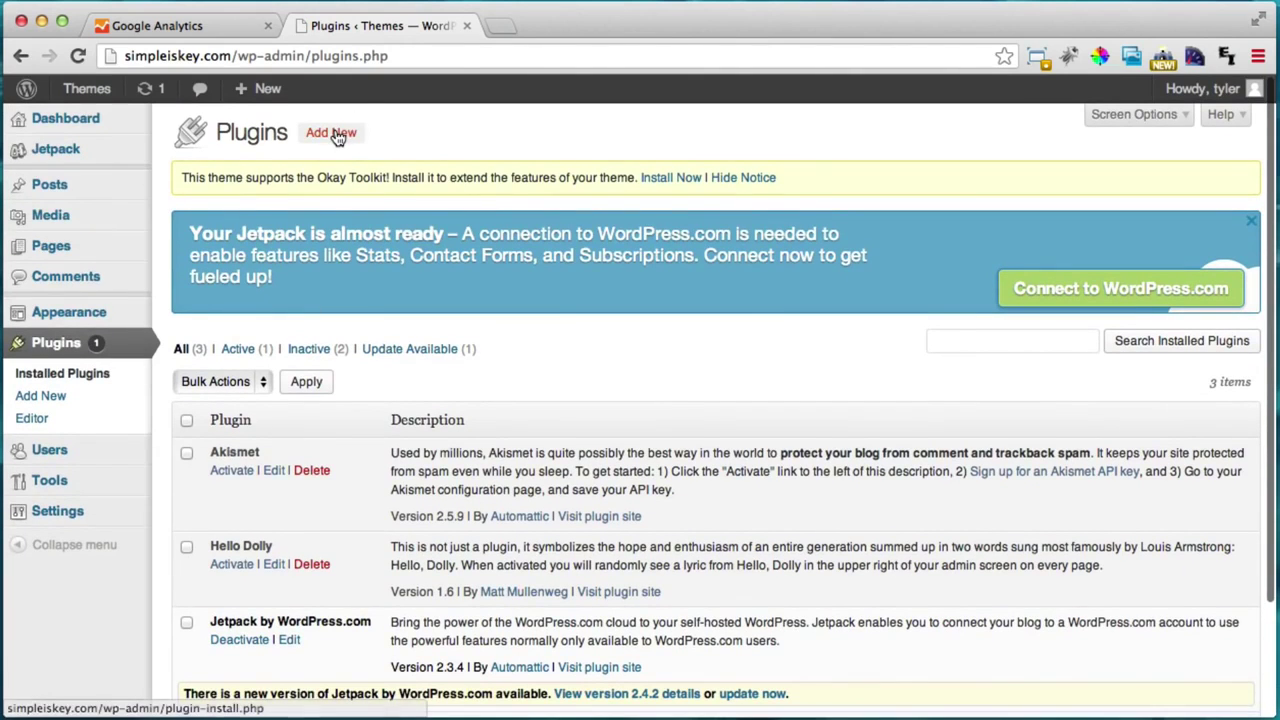
{"action": "left_click", "coordinate": [337, 134]}
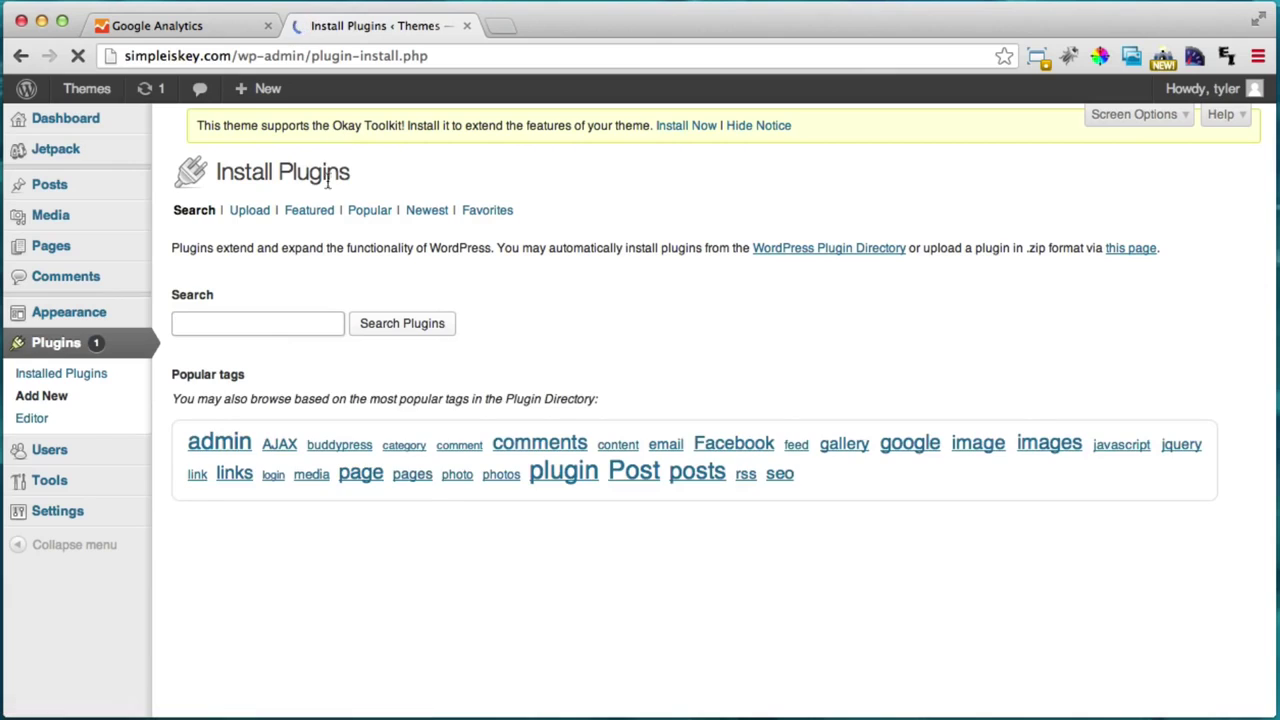
Step: Search plugins for 'google analytics' and install Google Analyticator 6.4.5
{"action": "type", "text": "google"}
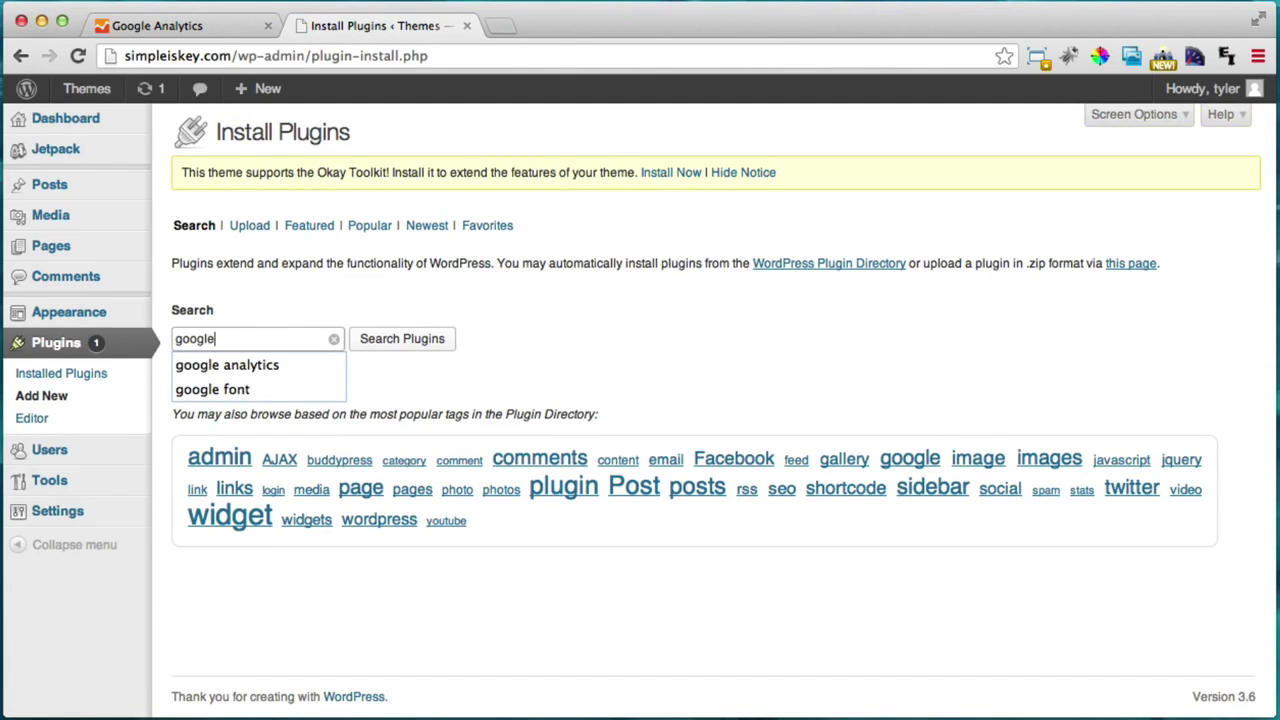
{"action": "key", "text": "Down"}
{"action": "key", "text": "Return"}
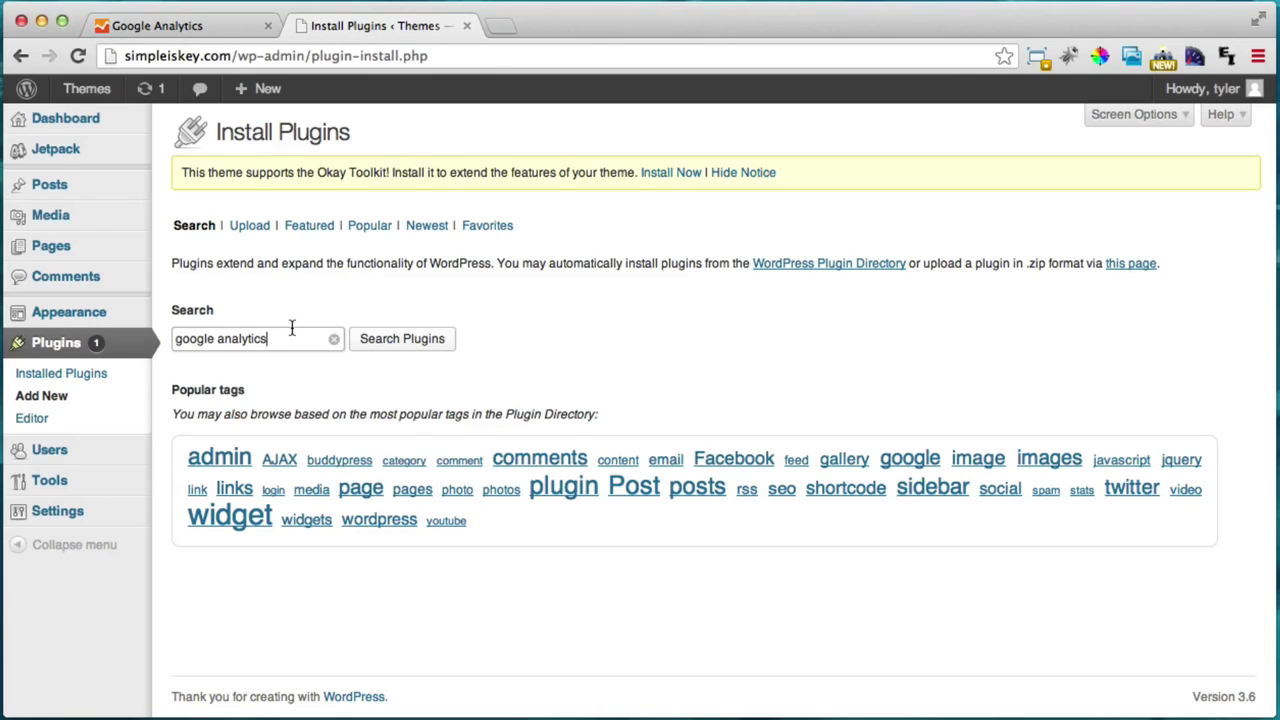
{"action": "left_click", "coordinate": [420, 349]}
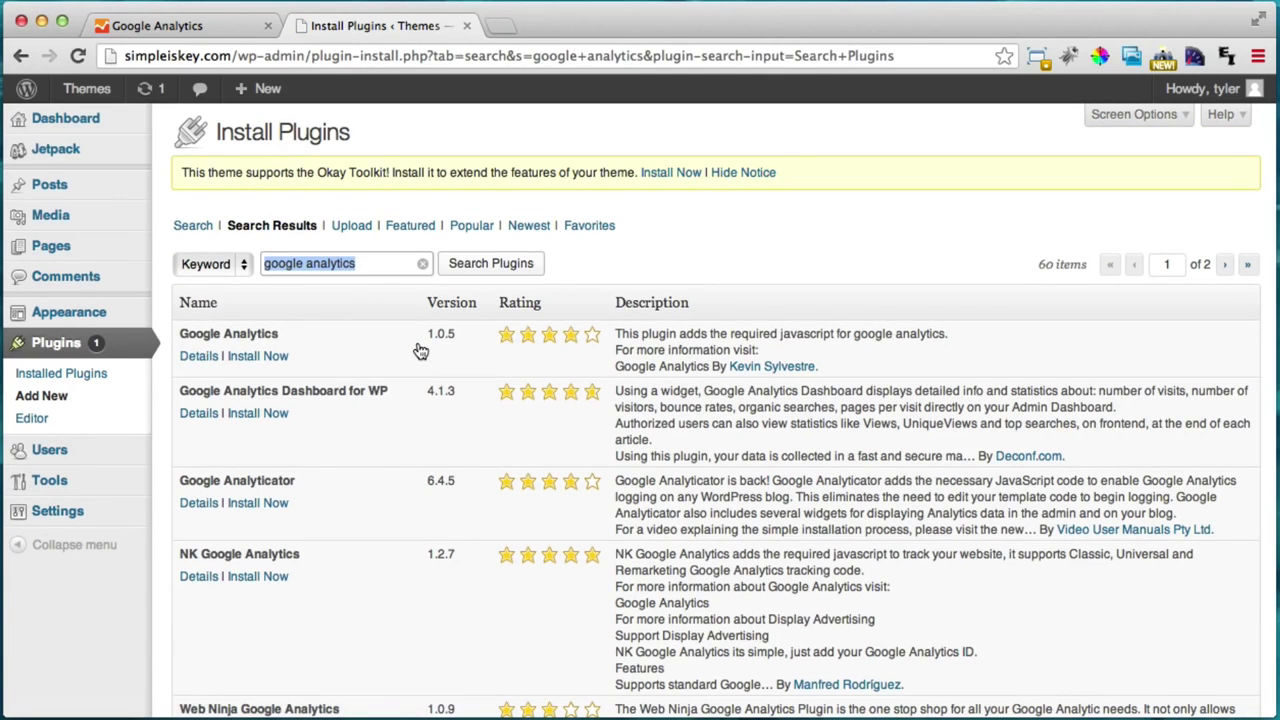
{"action": "scroll", "coordinate": [437, 327], "scroll_direction": "down", "scroll_amount": 1}
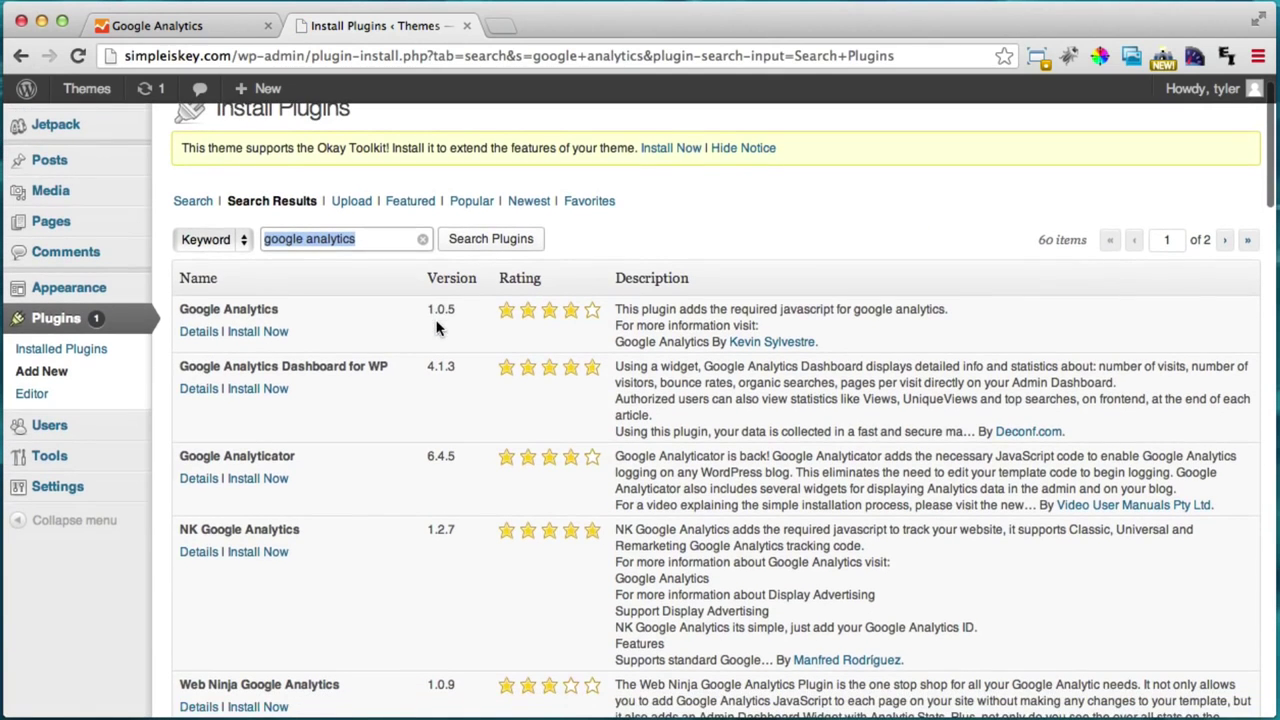
{"action": "left_click", "coordinate": [203, 482]}
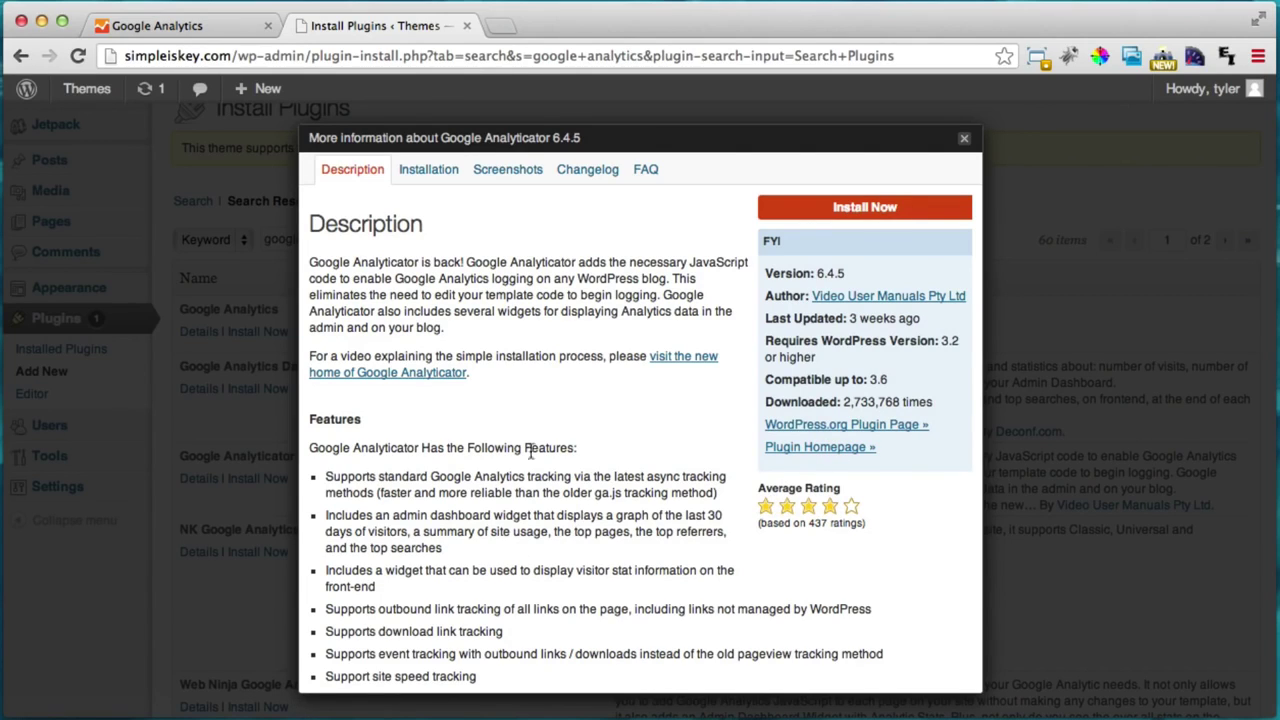
{"action": "left_click", "coordinate": [856, 210]}
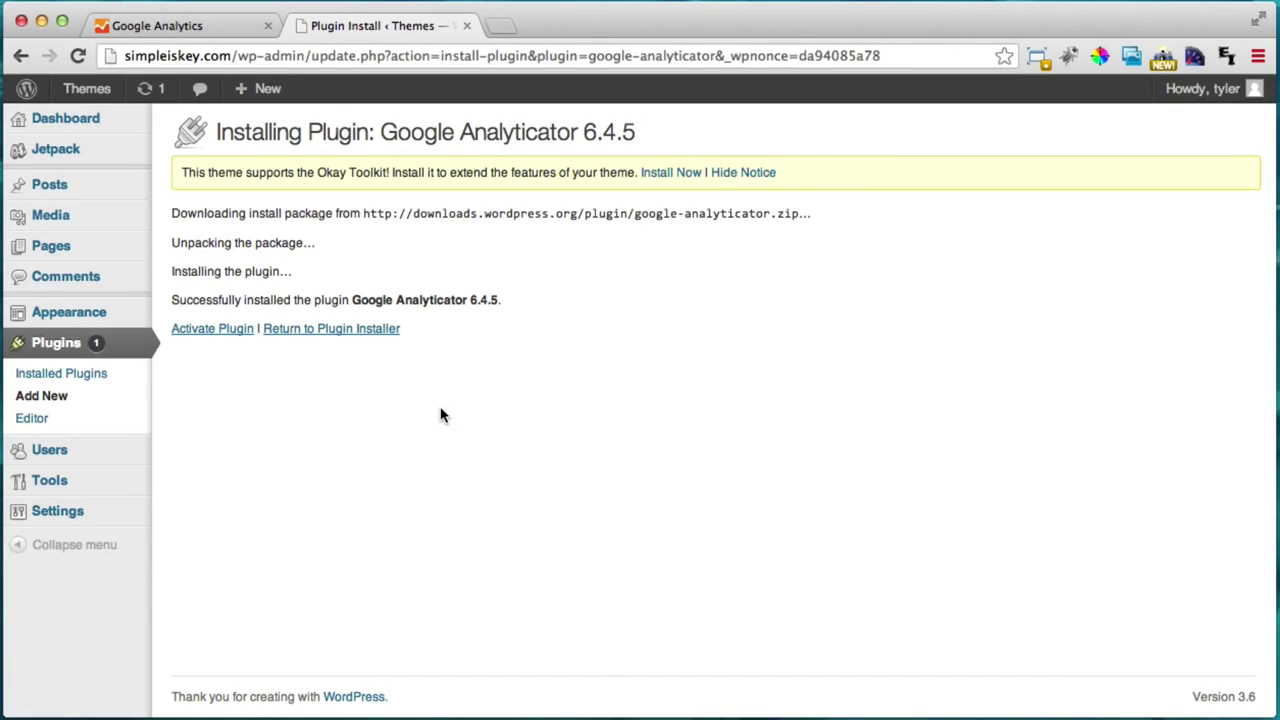
Step: Activate Google Analyticator and open its Settings > Google Analytics page
{"action": "left_click", "coordinate": [214, 330]}
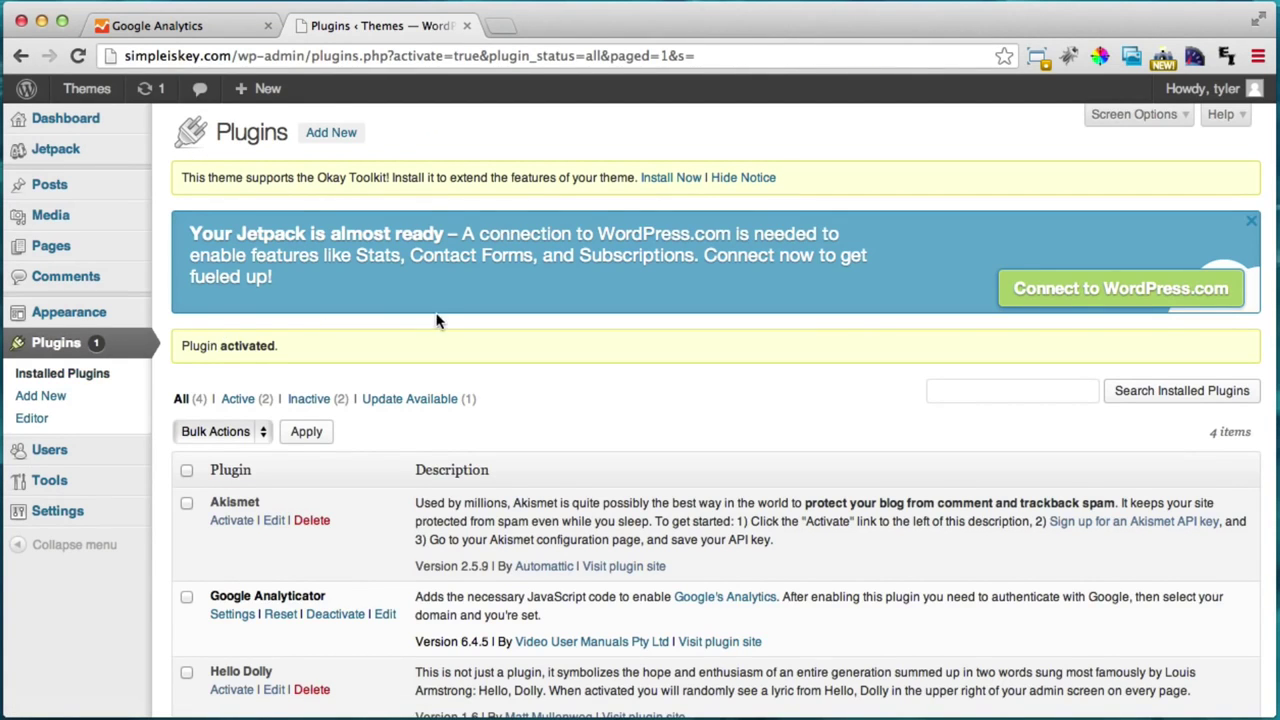
{"action": "scroll", "coordinate": [440, 314], "scroll_direction": "down", "scroll_amount": 2}
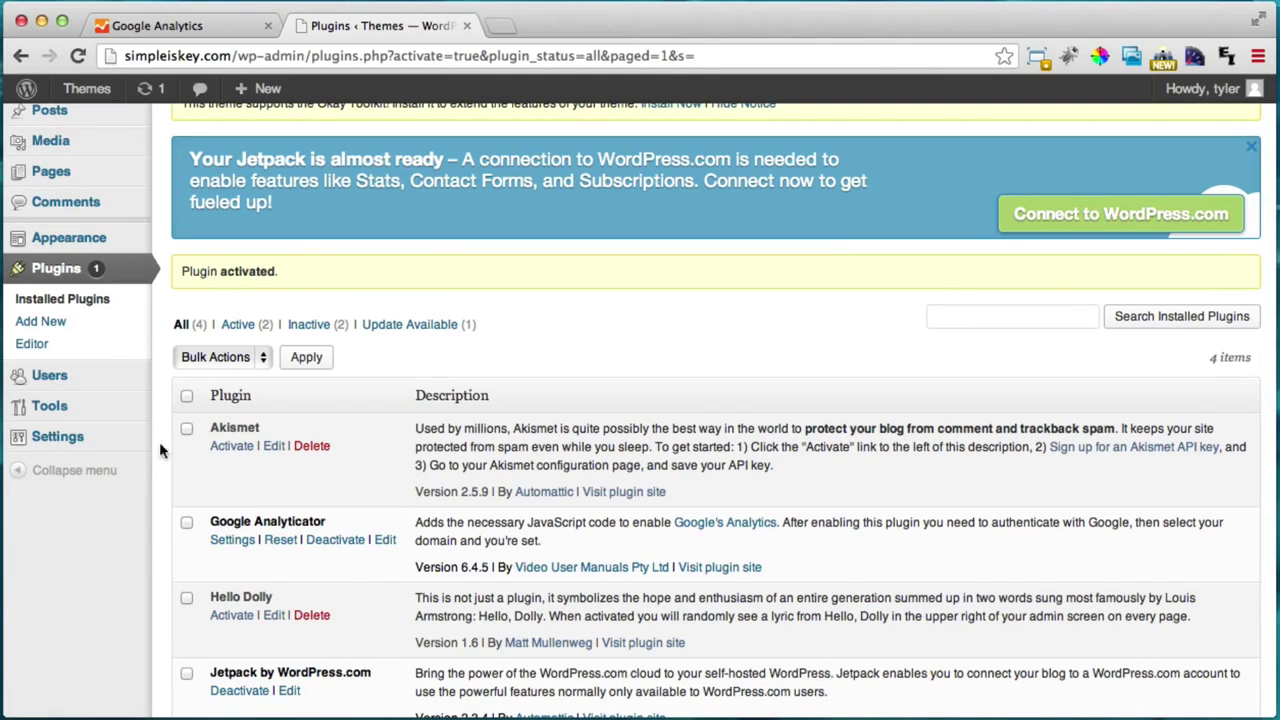
{"action": "mouse_move", "coordinate": [83, 450]}
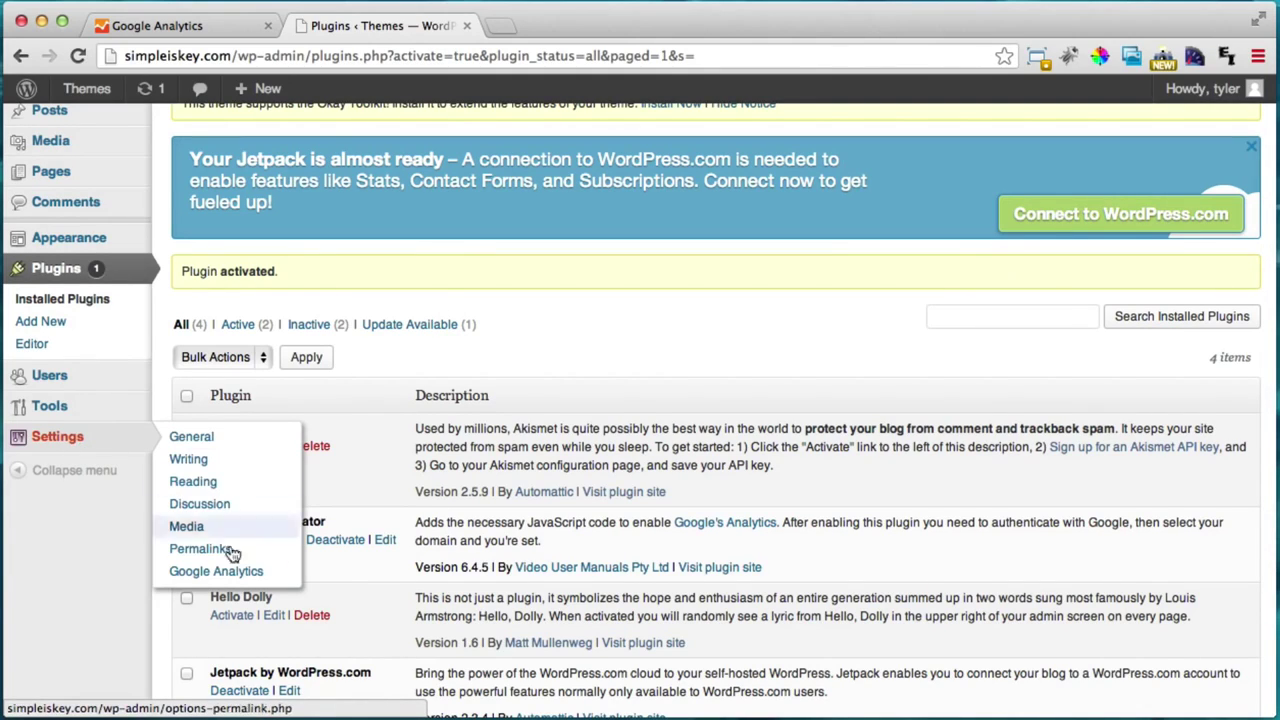
{"action": "left_click", "coordinate": [239, 580]}
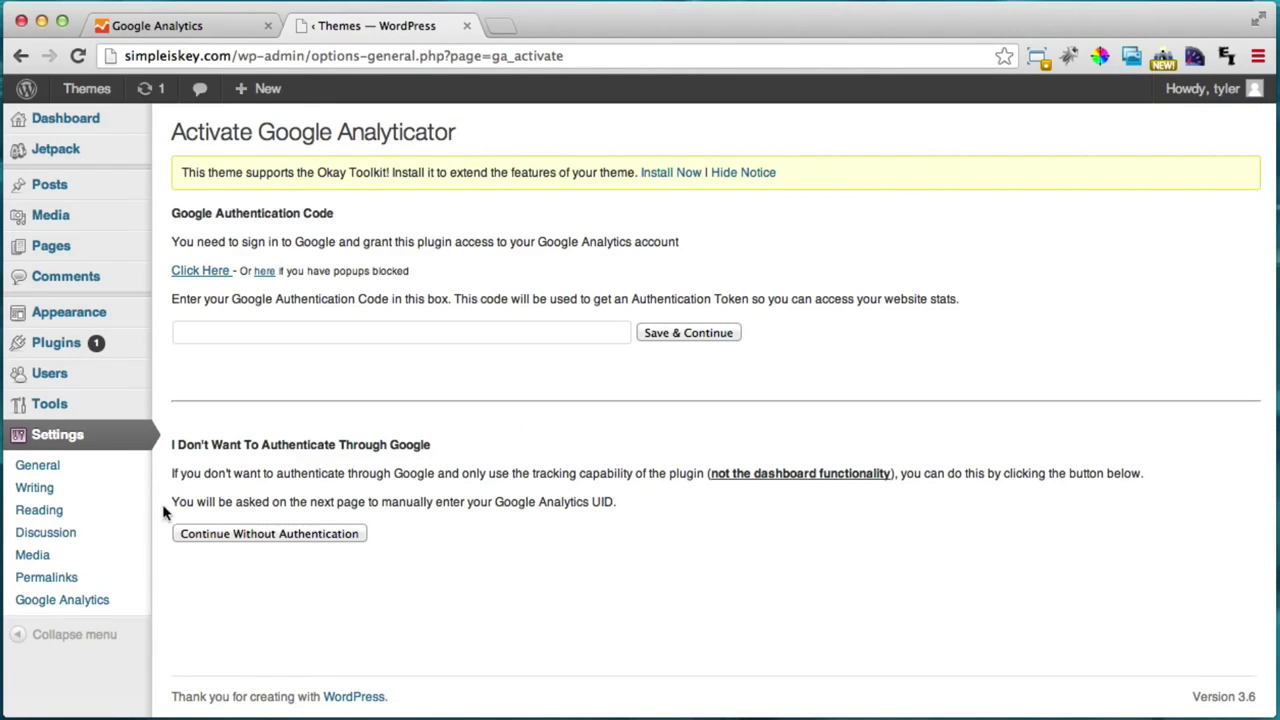
Step: Grant the plugin Google Analytics access and paste the returned authentication code into WordPress
{"action": "left_click", "coordinate": [200, 274]}
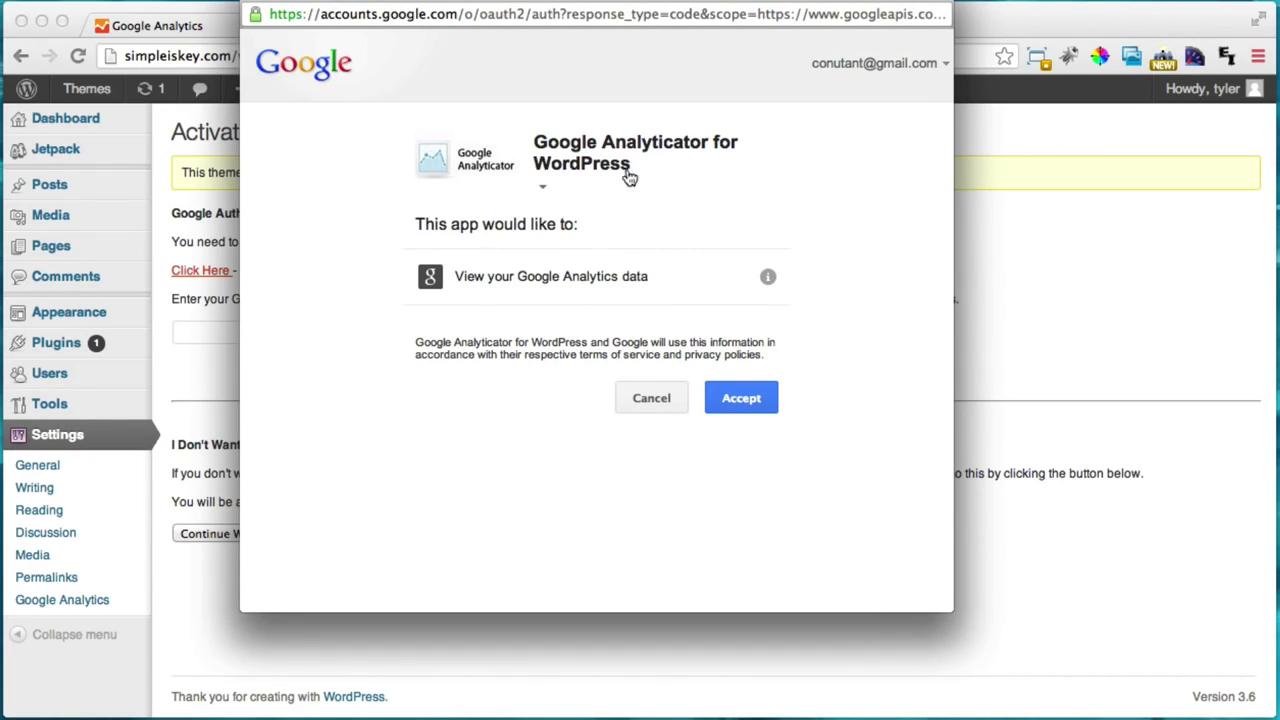
{"action": "left_click", "coordinate": [757, 398]}
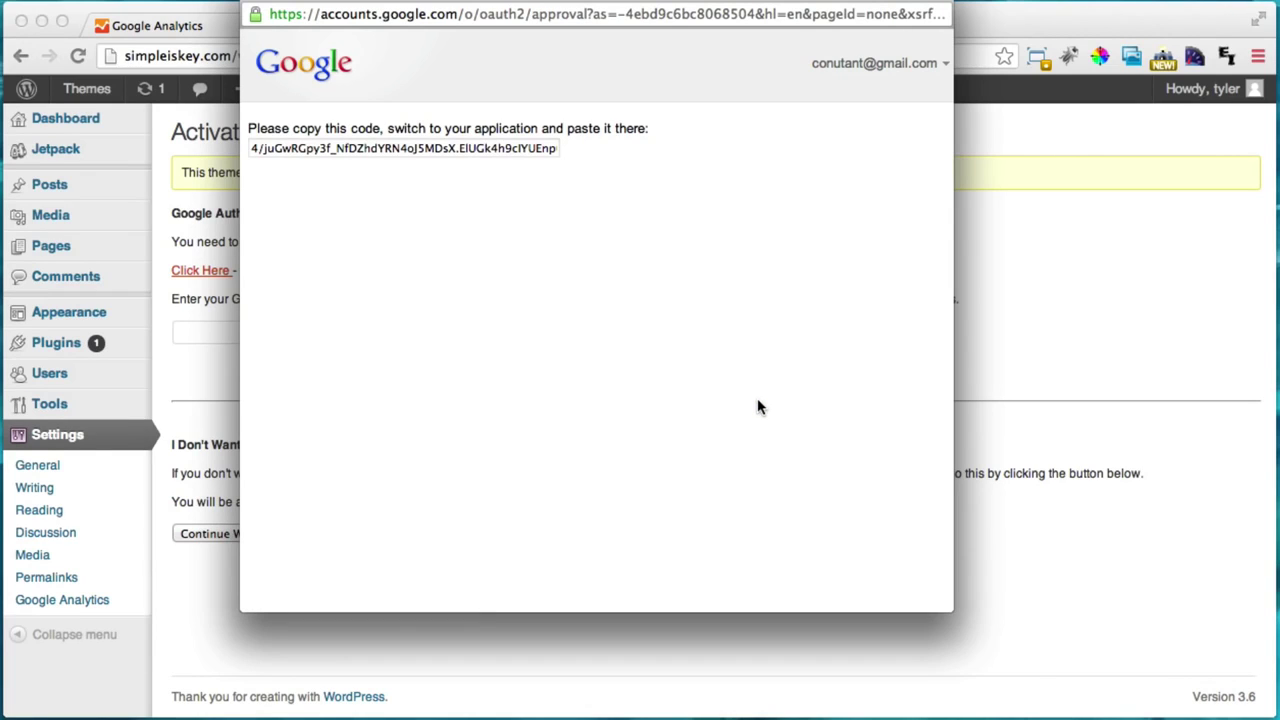
{"action": "left_click", "coordinate": [381, 150]}
{"action": "right_click", "coordinate": [386, 150]}
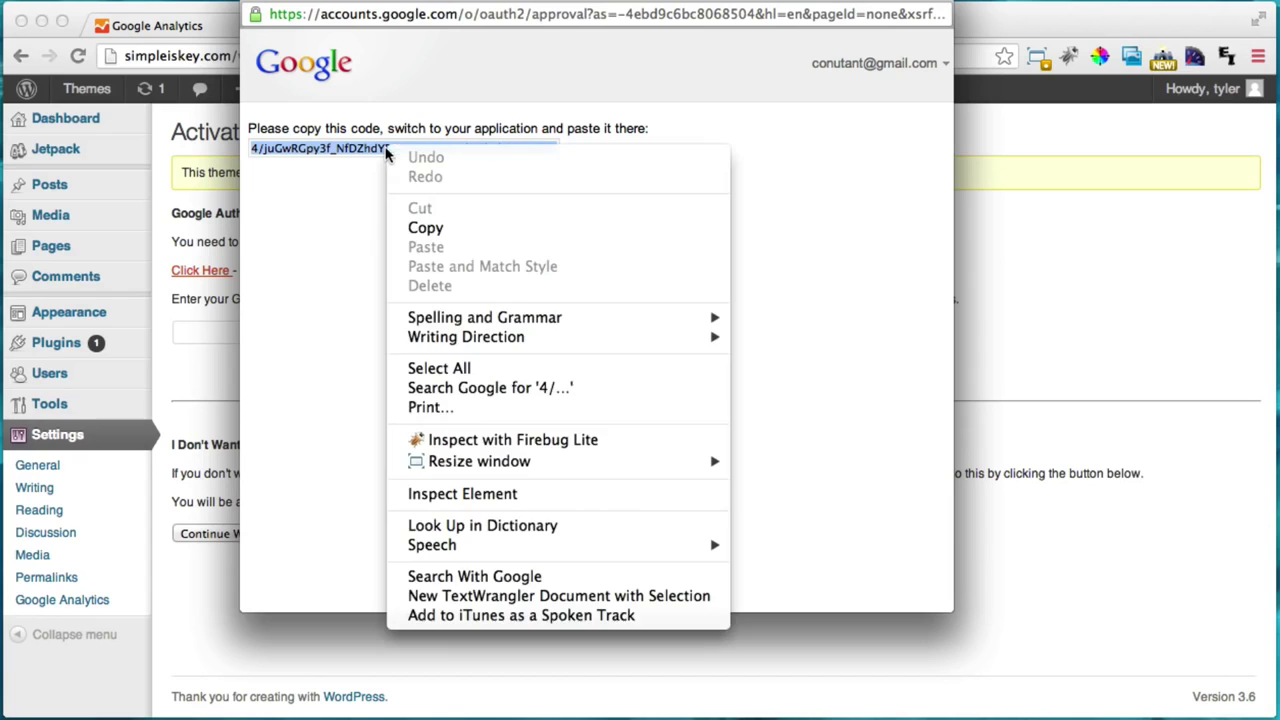
{"action": "left_click", "coordinate": [468, 228]}
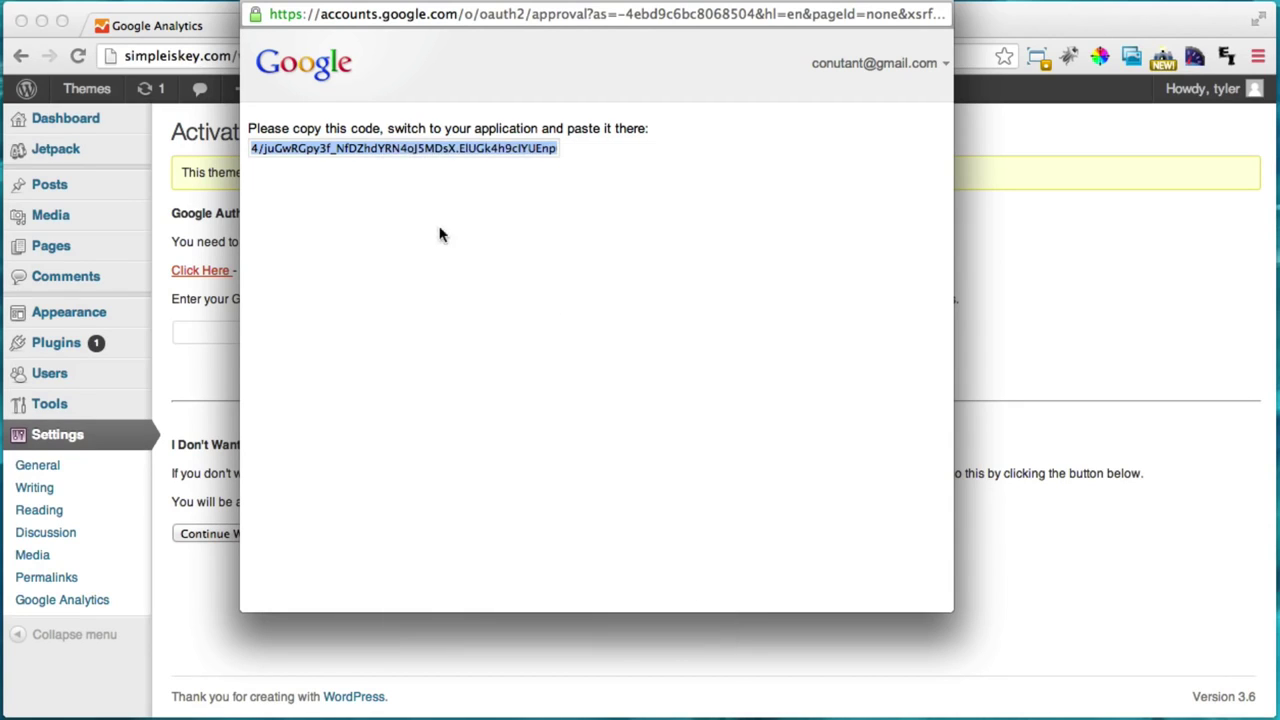
{"action": "key", "text": "super+w"}
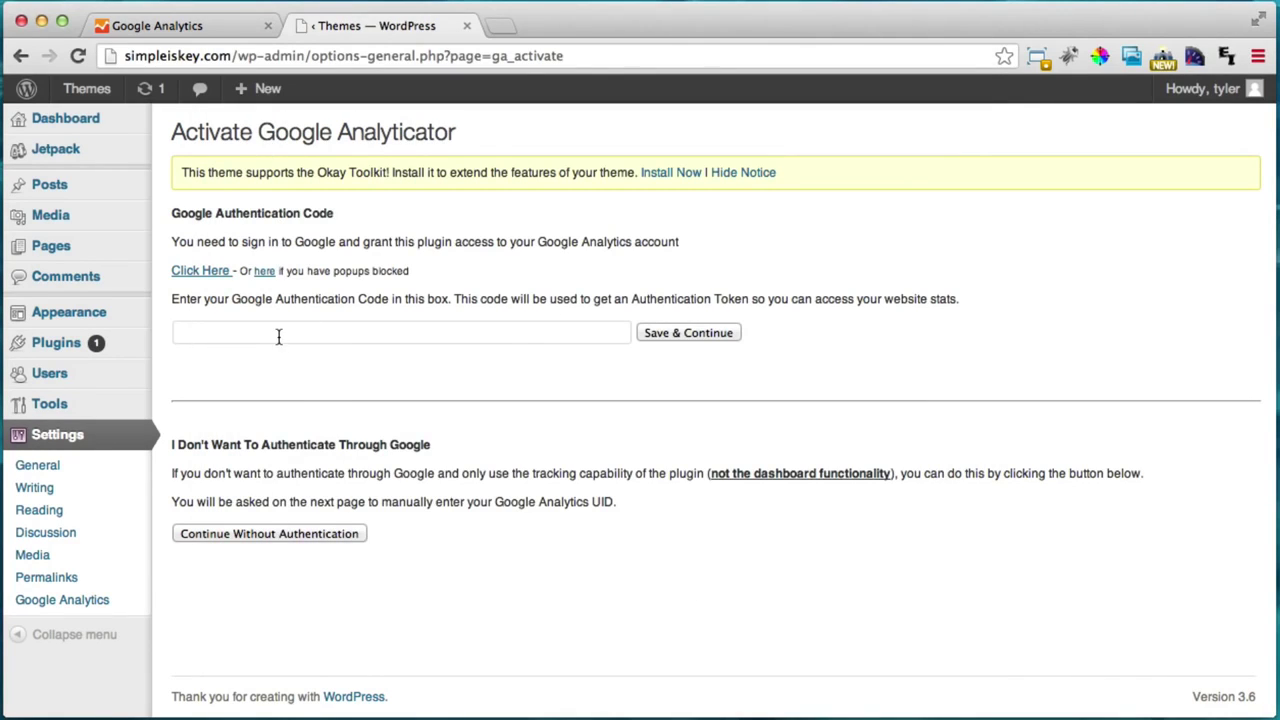
{"action": "right_click", "coordinate": [279, 336]}
{"action": "left_click", "coordinate": [349, 434]}
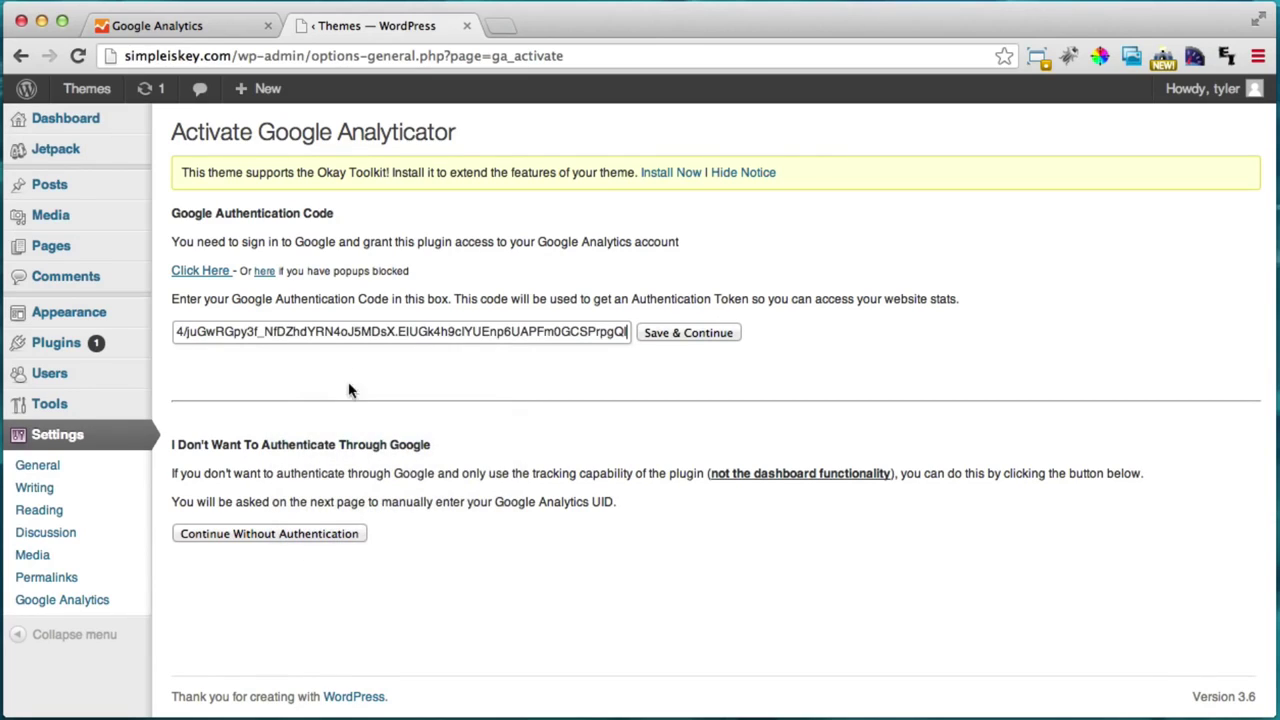
Step: Submit the authentication code, enable Google Analytics logging and keep 'Simple Is Key' as the UID
{"action": "left_click", "coordinate": [680, 336]}
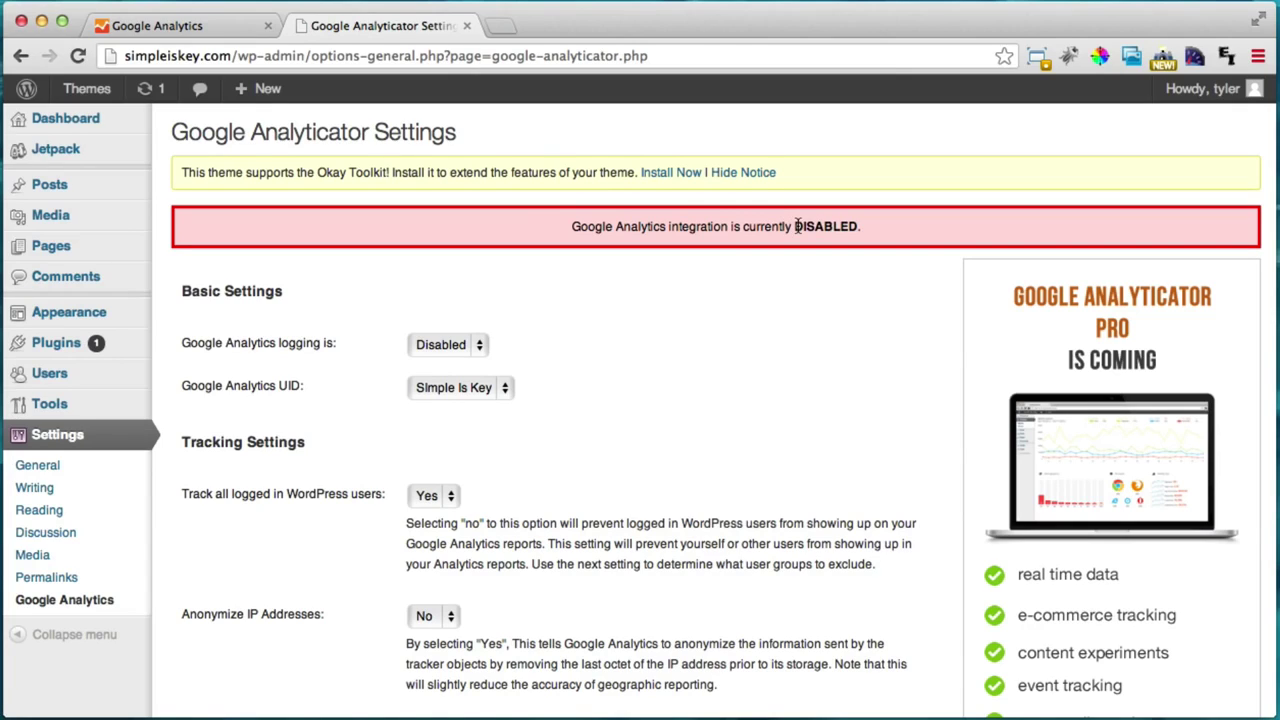
{"action": "left_click", "coordinate": [478, 348]}
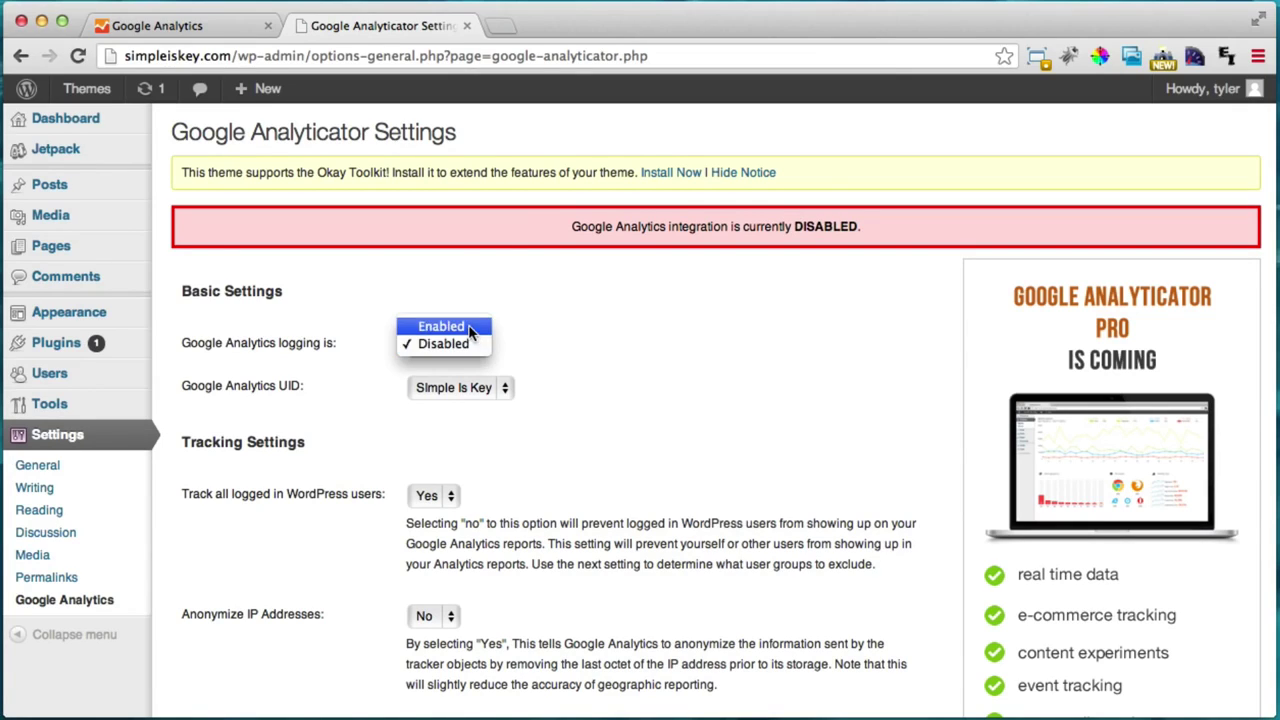
{"action": "left_click", "coordinate": [470, 328]}
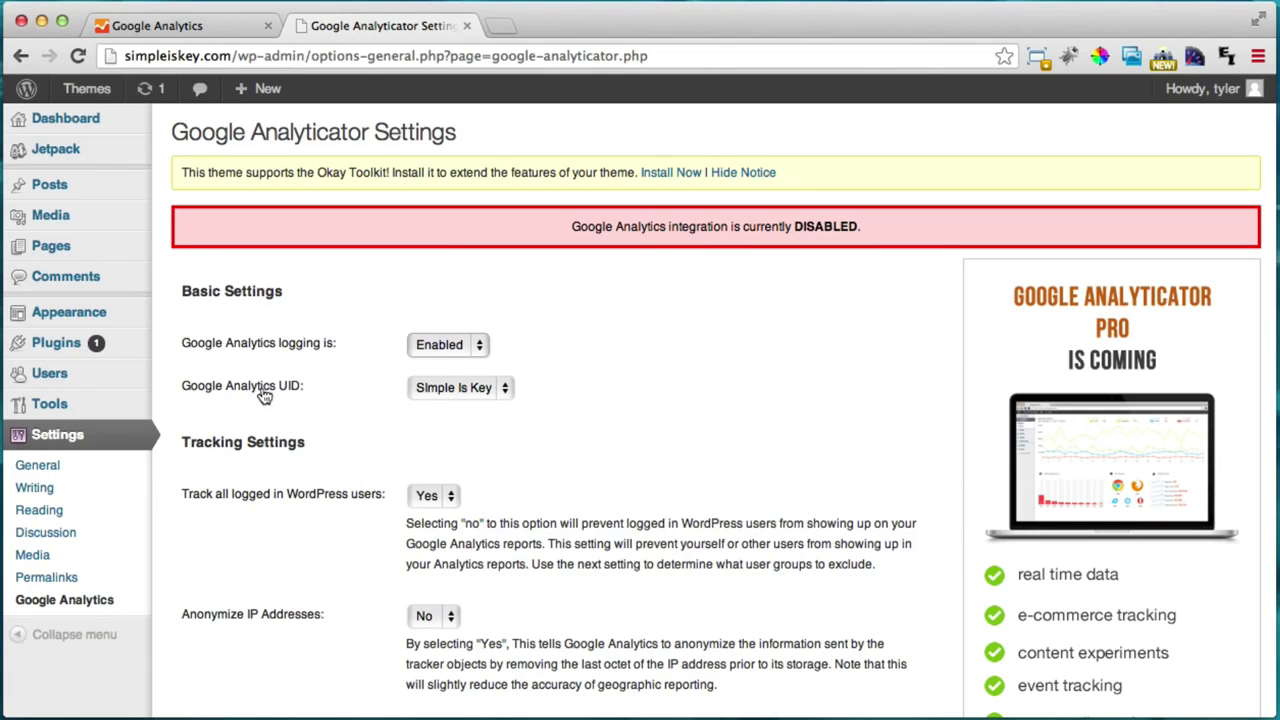
{"action": "left_click", "coordinate": [506, 388]}
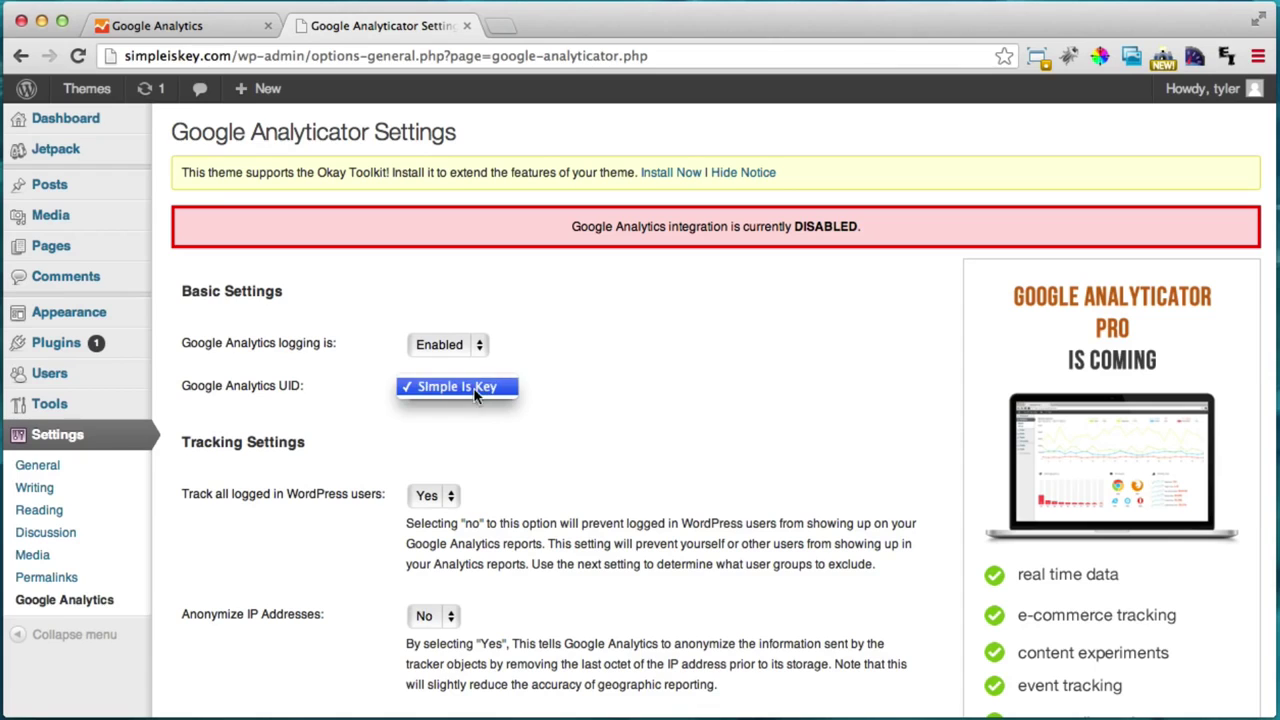
{"action": "left_click", "coordinate": [476, 388]}
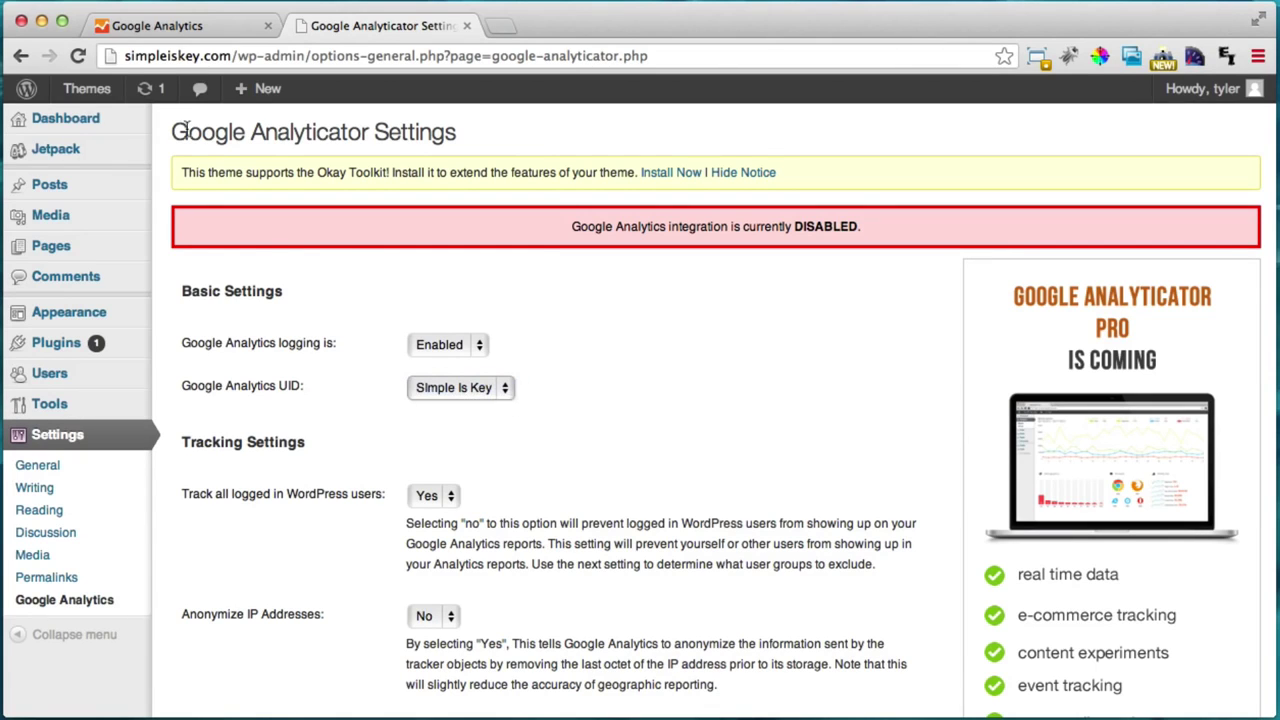
Step: Save the Google Analyticator settings with Save Changes
{"action": "left_click", "coordinate": [166, 25]}
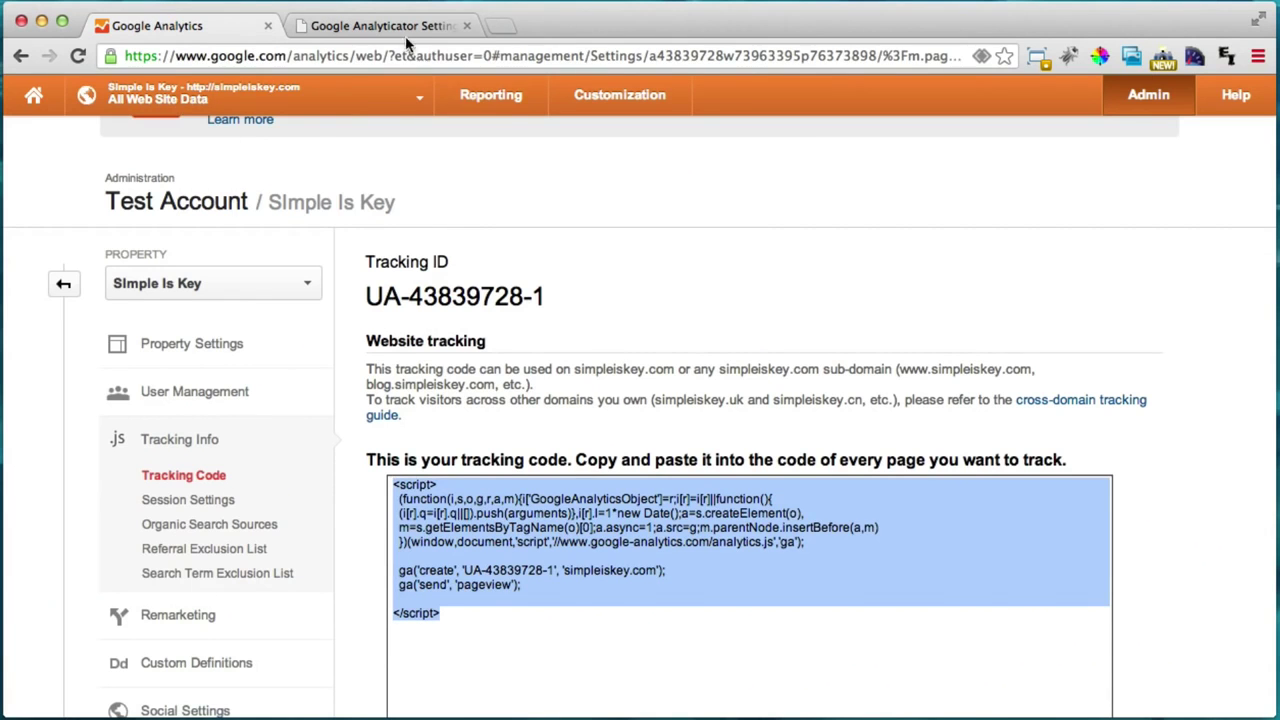
{"action": "left_click", "coordinate": [403, 26]}
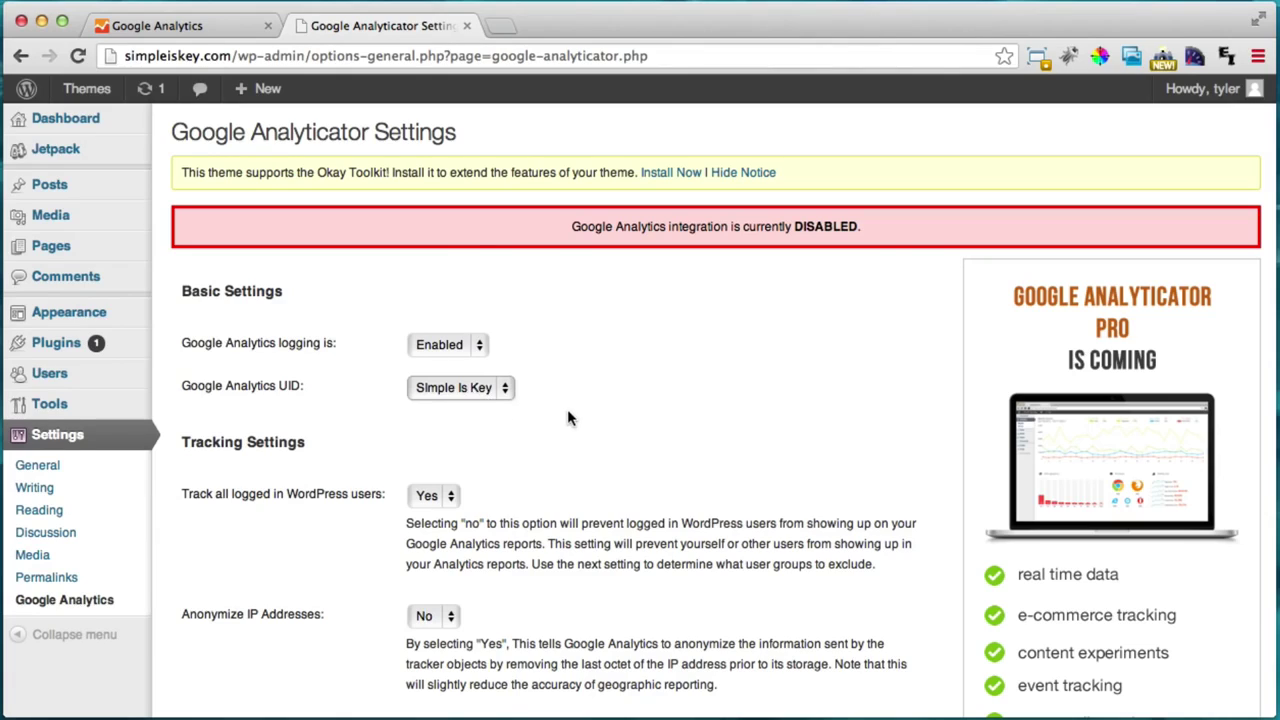
{"action": "scroll", "coordinate": [569, 409], "scroll_direction": "down", "scroll_amount": 10}
{"action": "scroll", "coordinate": [569, 409], "scroll_direction": "down", "scroll_amount": 5}
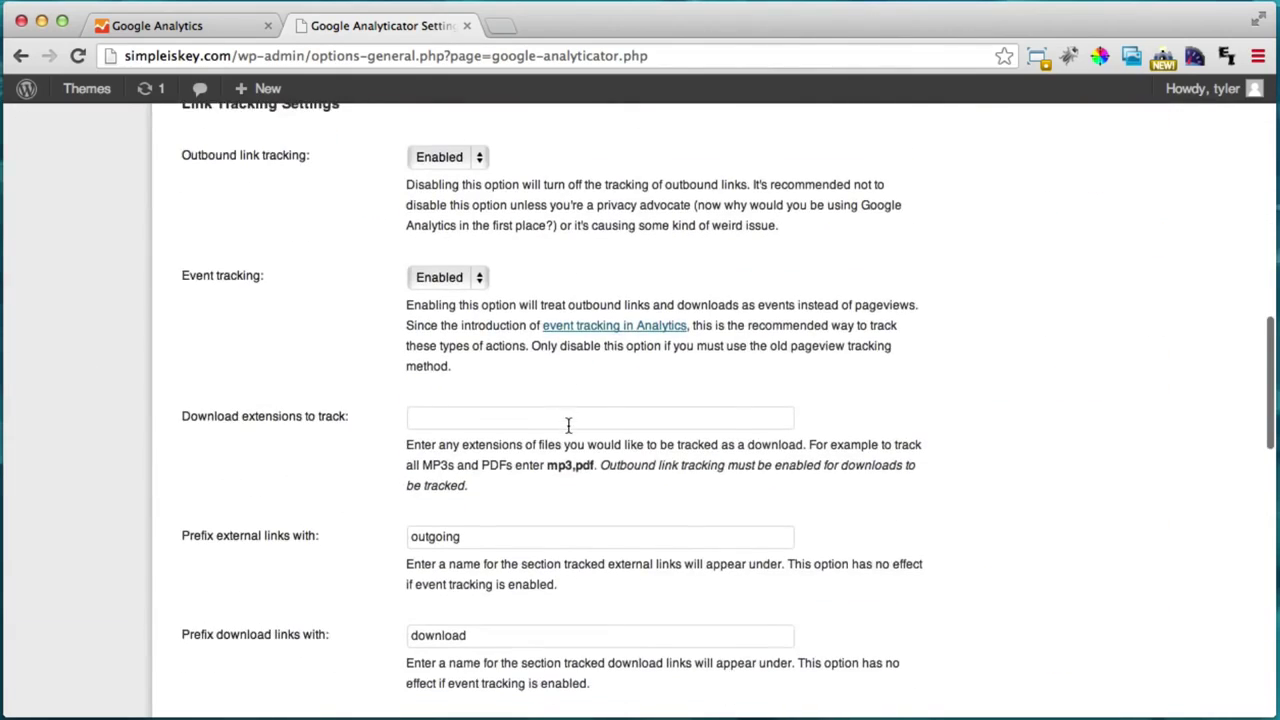
{"action": "scroll", "coordinate": [513, 435], "scroll_direction": "down", "scroll_amount": 12}
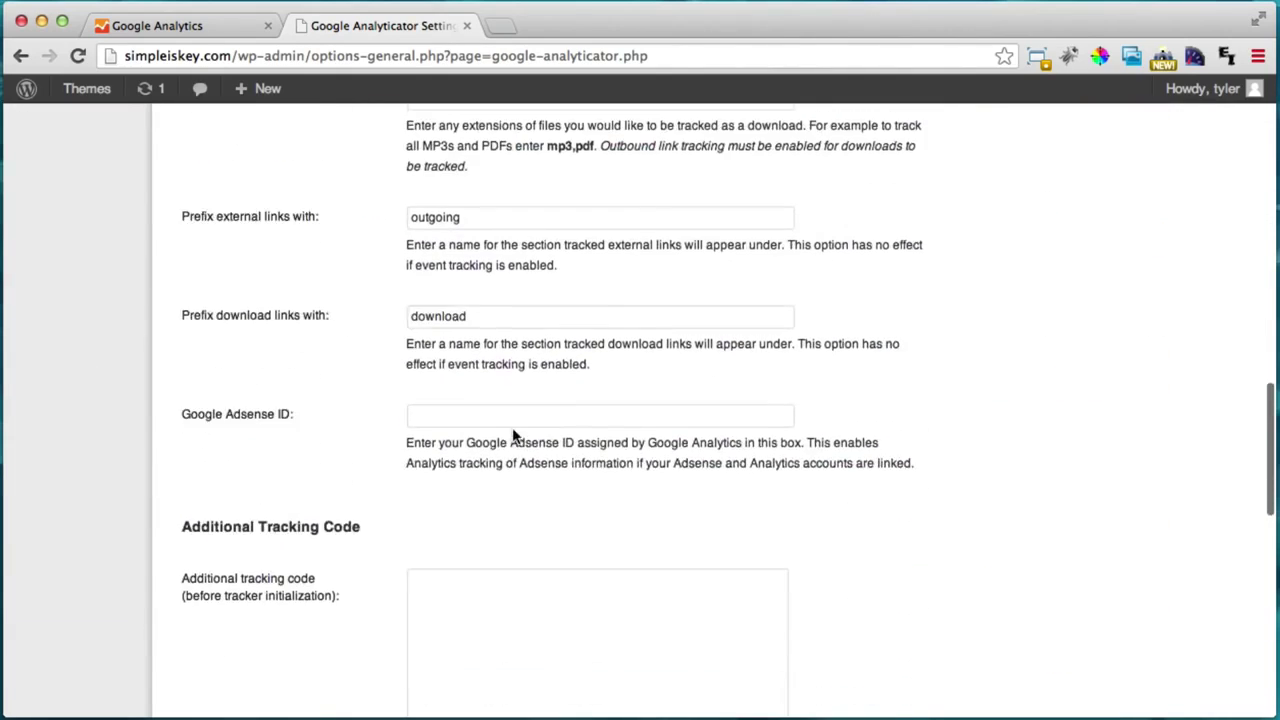
{"action": "scroll", "coordinate": [810, 445], "scroll_direction": "down", "scroll_amount": 5}
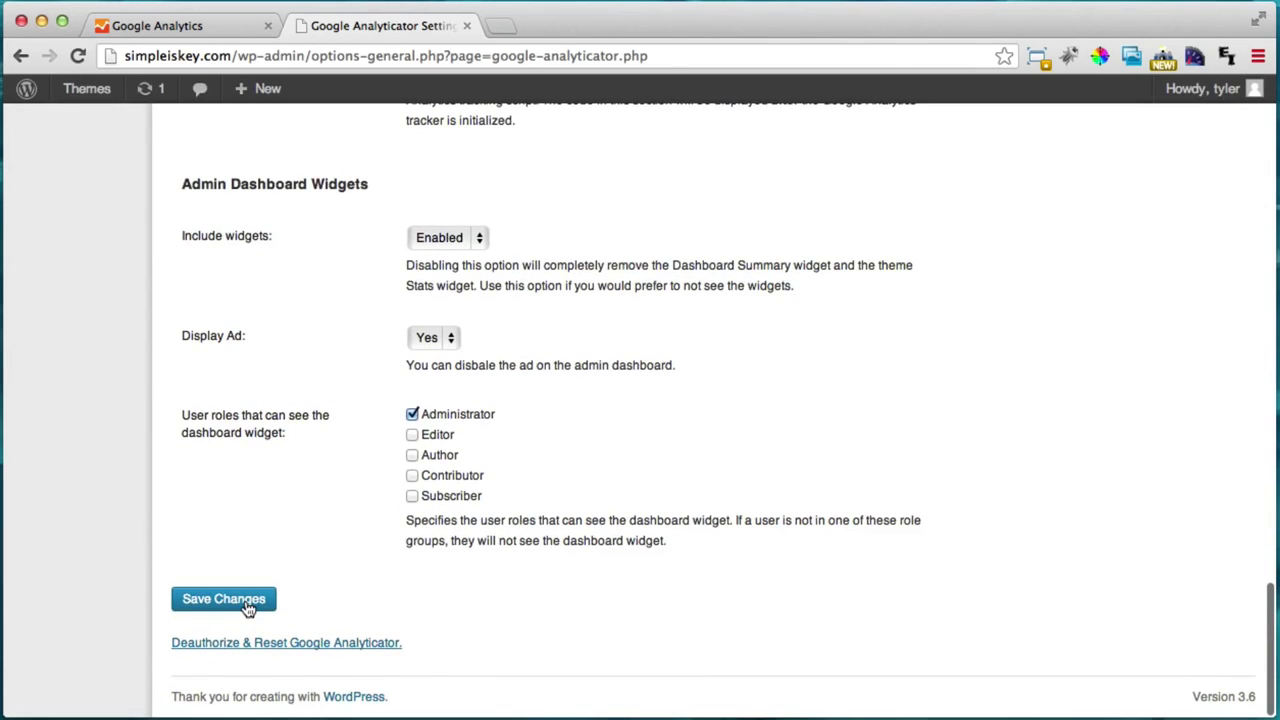
{"action": "left_click", "coordinate": [248, 607]}
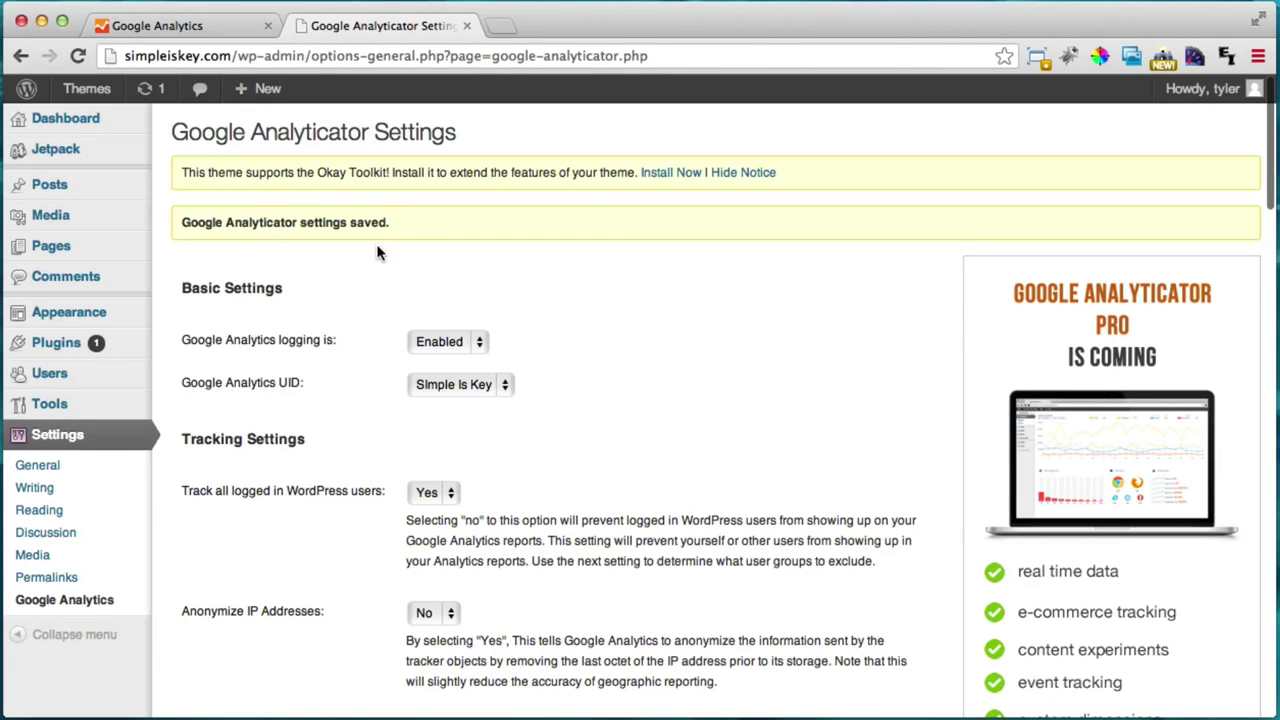
Step: Confirm 'Status: Tracking Installed' on the tracking code page, then open the Audience Overview report
{"action": "left_click", "coordinate": [197, 28]}
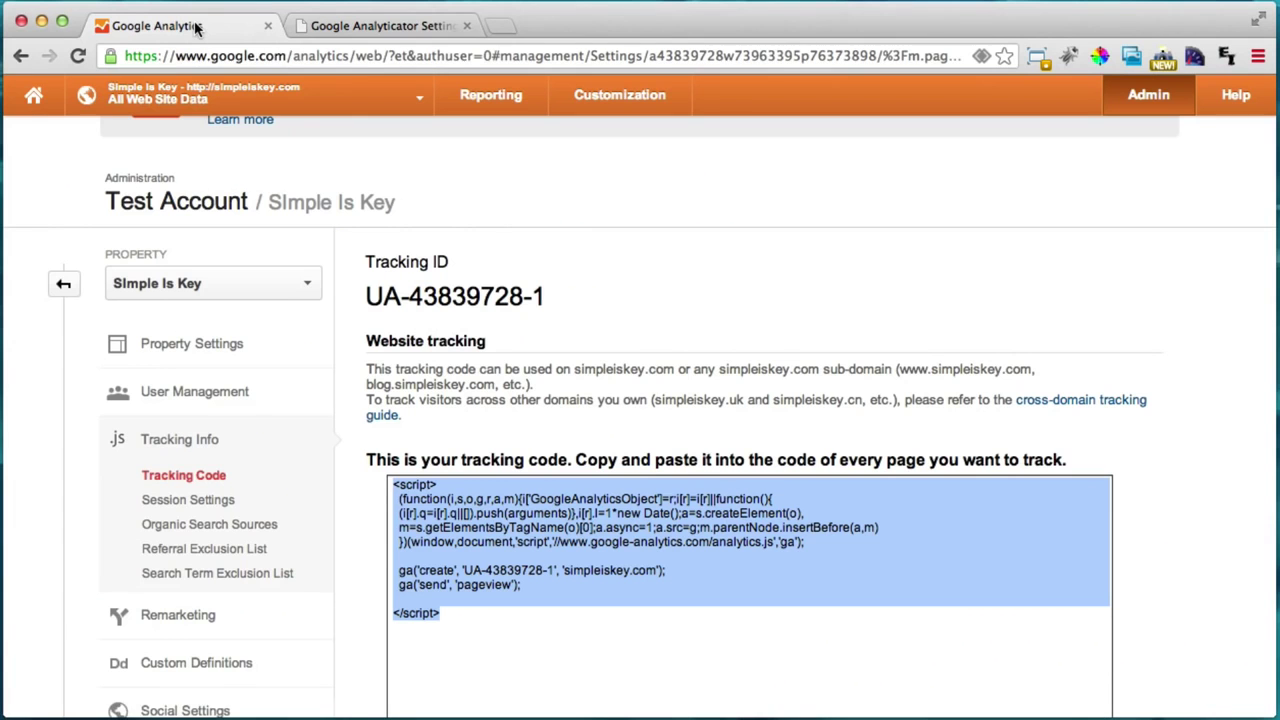
{"action": "scroll", "coordinate": [567, 345], "scroll_direction": "down", "scroll_amount": 5}
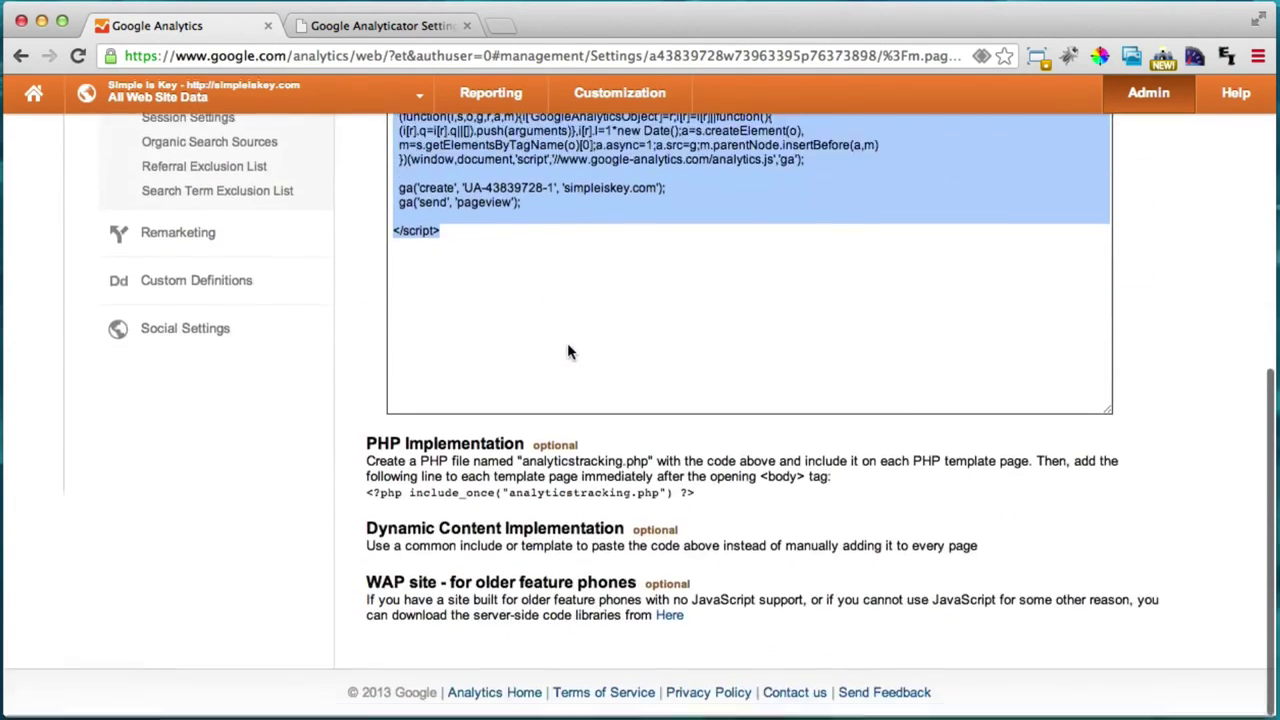
{"action": "scroll", "coordinate": [567, 352], "scroll_direction": "up", "scroll_amount": 5}
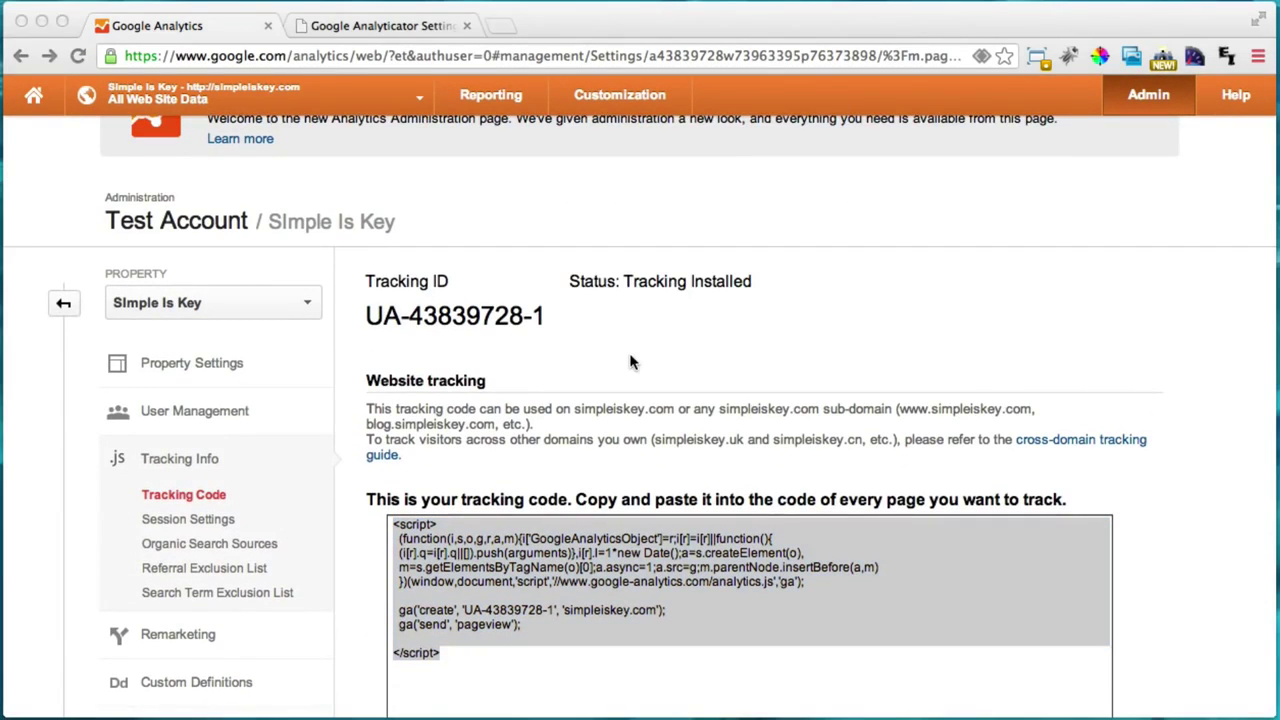
{"action": "left_click", "coordinate": [575, 286]}
{"action": "left_click_drag", "start_coordinate": [570, 285], "coordinate": [752, 285]}
{"action": "left_click", "coordinate": [735, 289]}
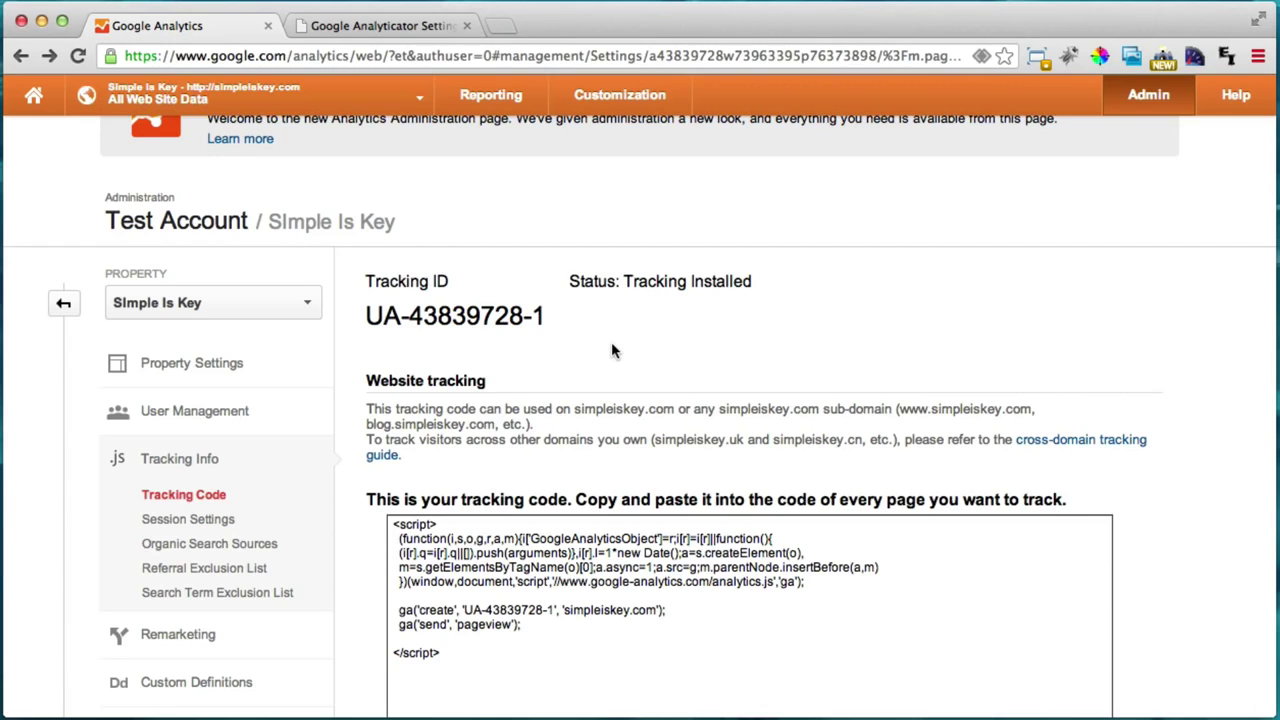
{"action": "scroll", "coordinate": [614, 350], "scroll_direction": "up", "scroll_amount": 3}
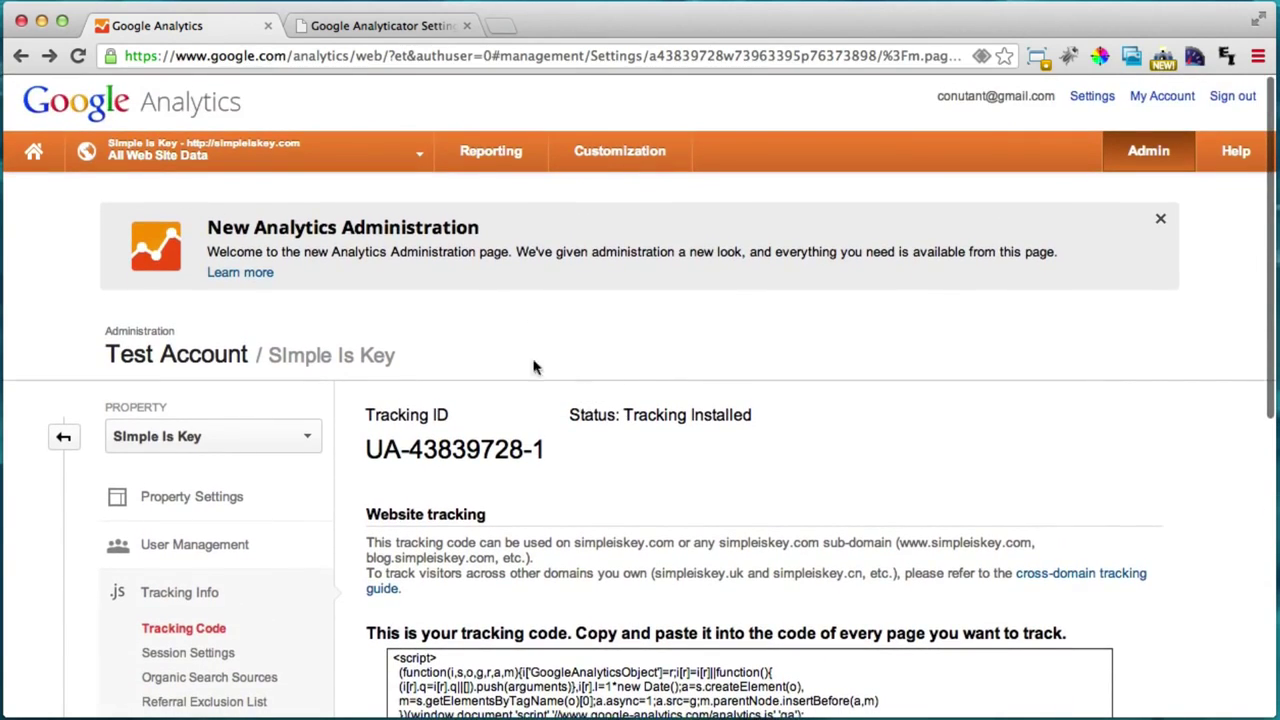
{"action": "left_click", "coordinate": [494, 160]}
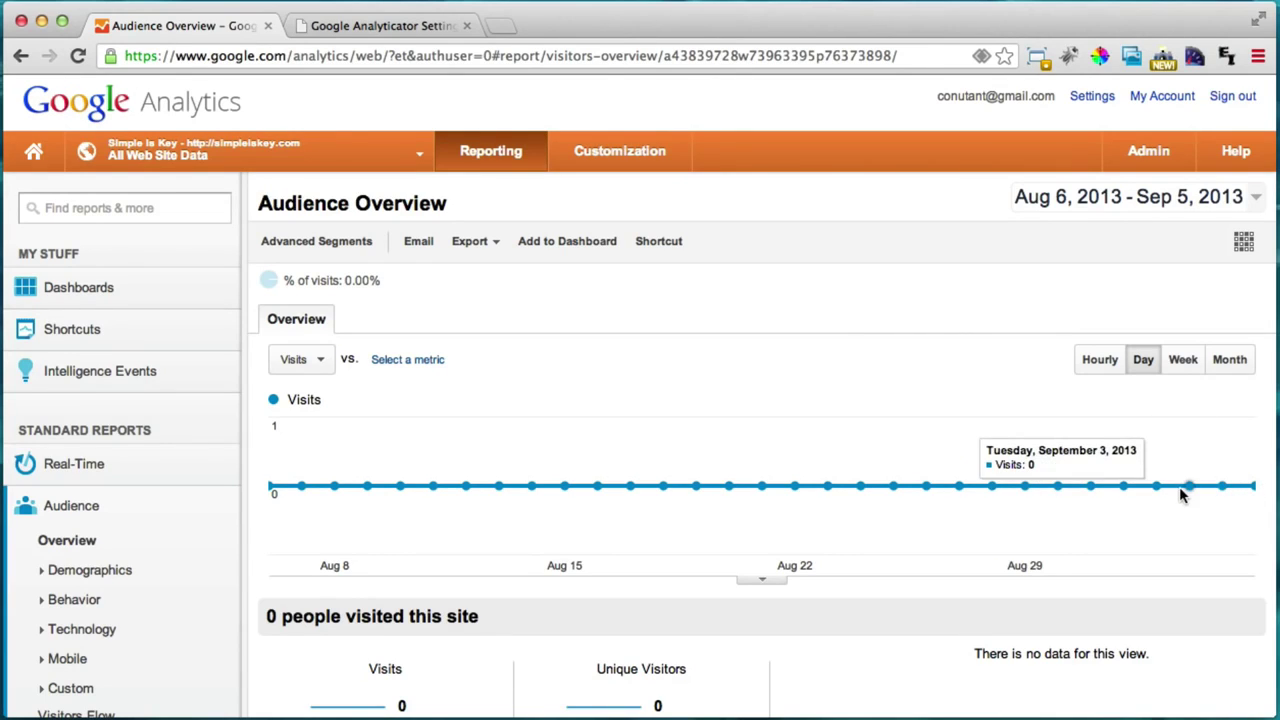
{"action": "left_click", "coordinate": [88, 470]}
{"action": "left_click", "coordinate": [78, 500]}
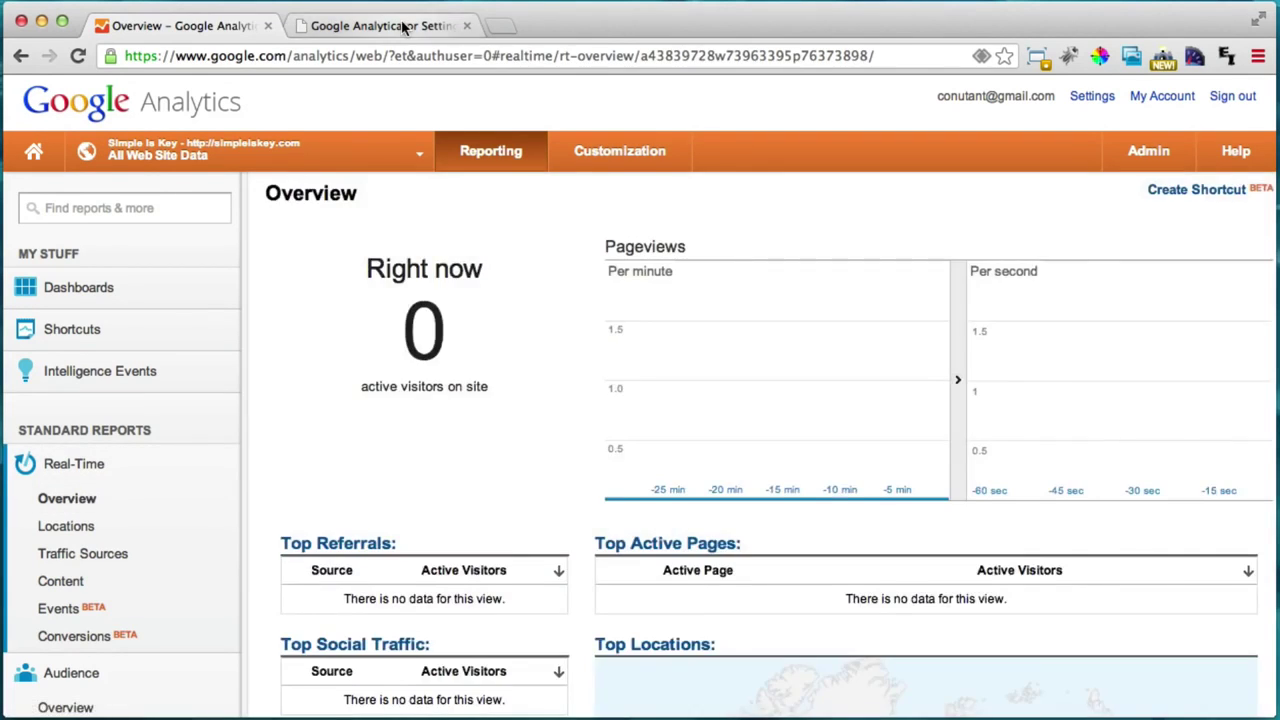
{"action": "left_click", "coordinate": [405, 25]}
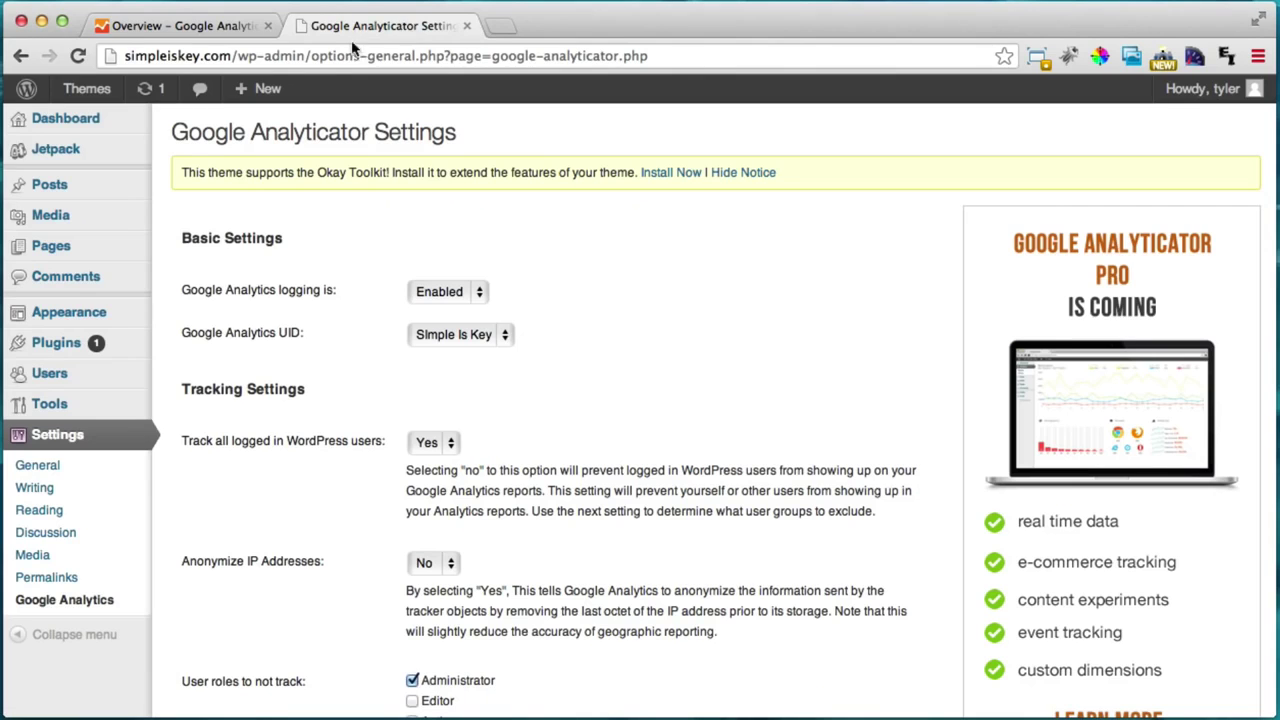
{"action": "left_click", "coordinate": [178, 25]}
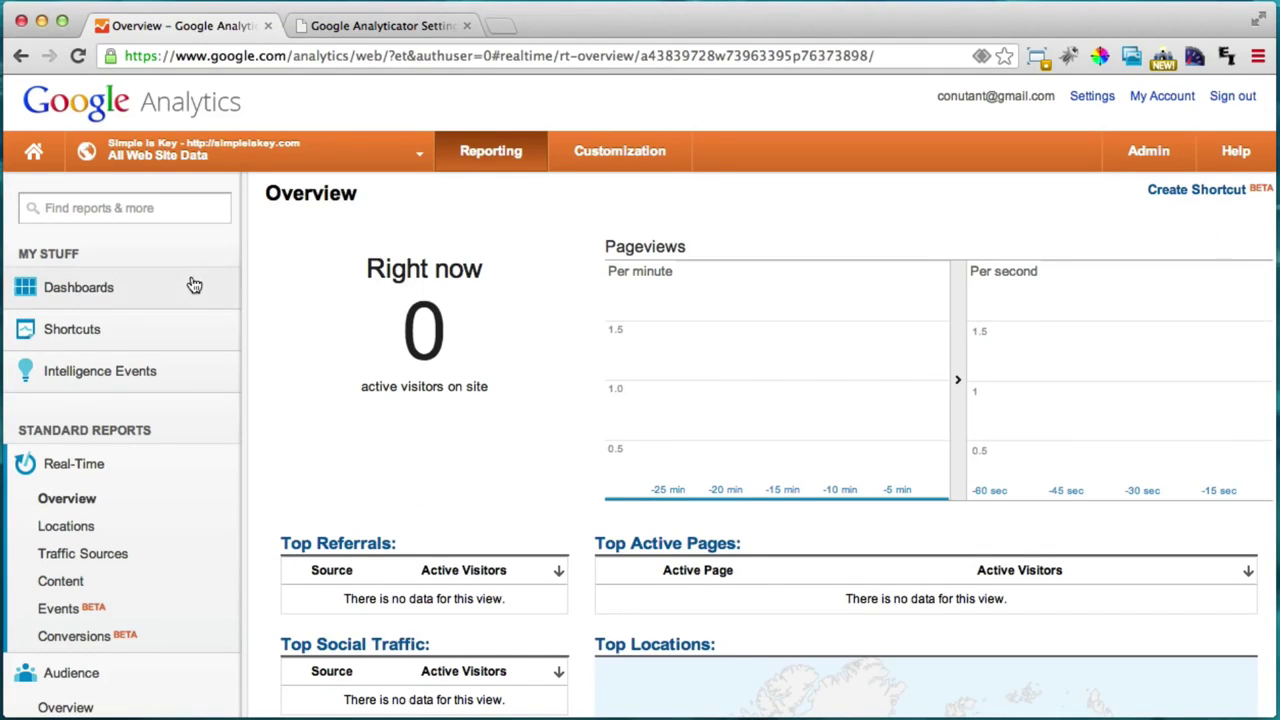
{"action": "left_click", "coordinate": [21, 56]}
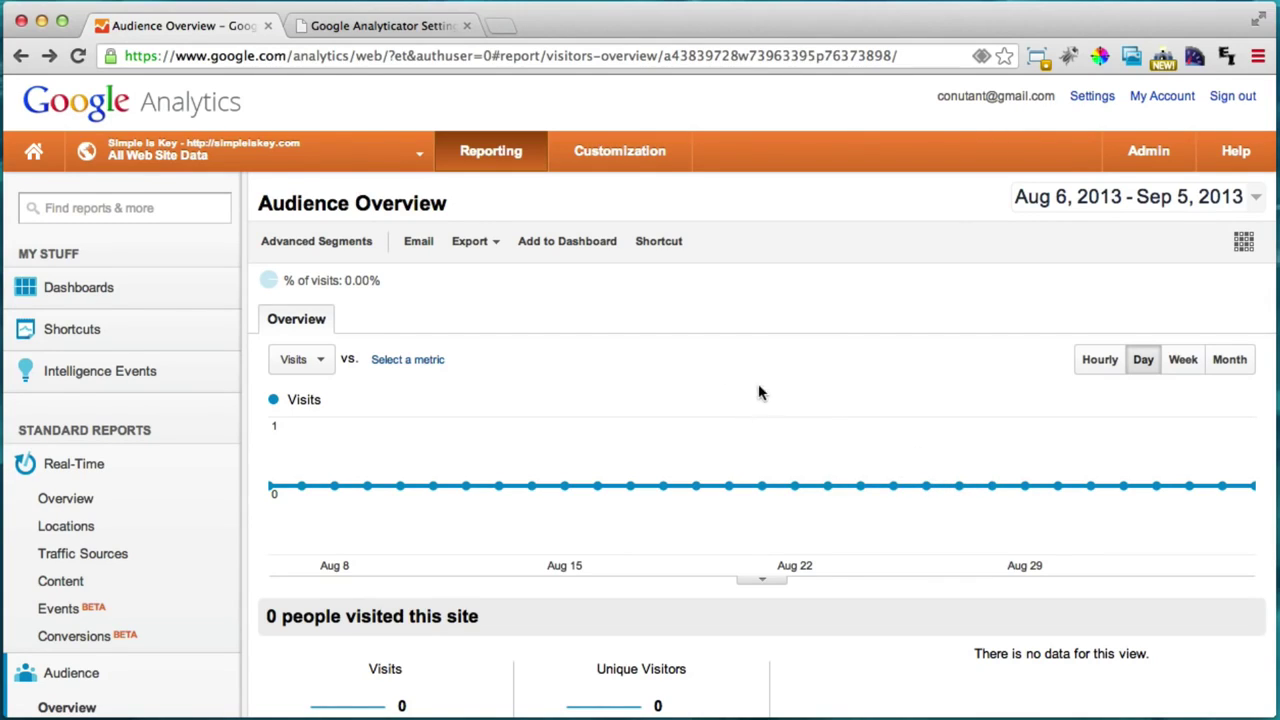
Step: Load the presenter's personal website in the second tab and open its 'Create a Website' page
{"action": "left_click", "coordinate": [398, 26]}
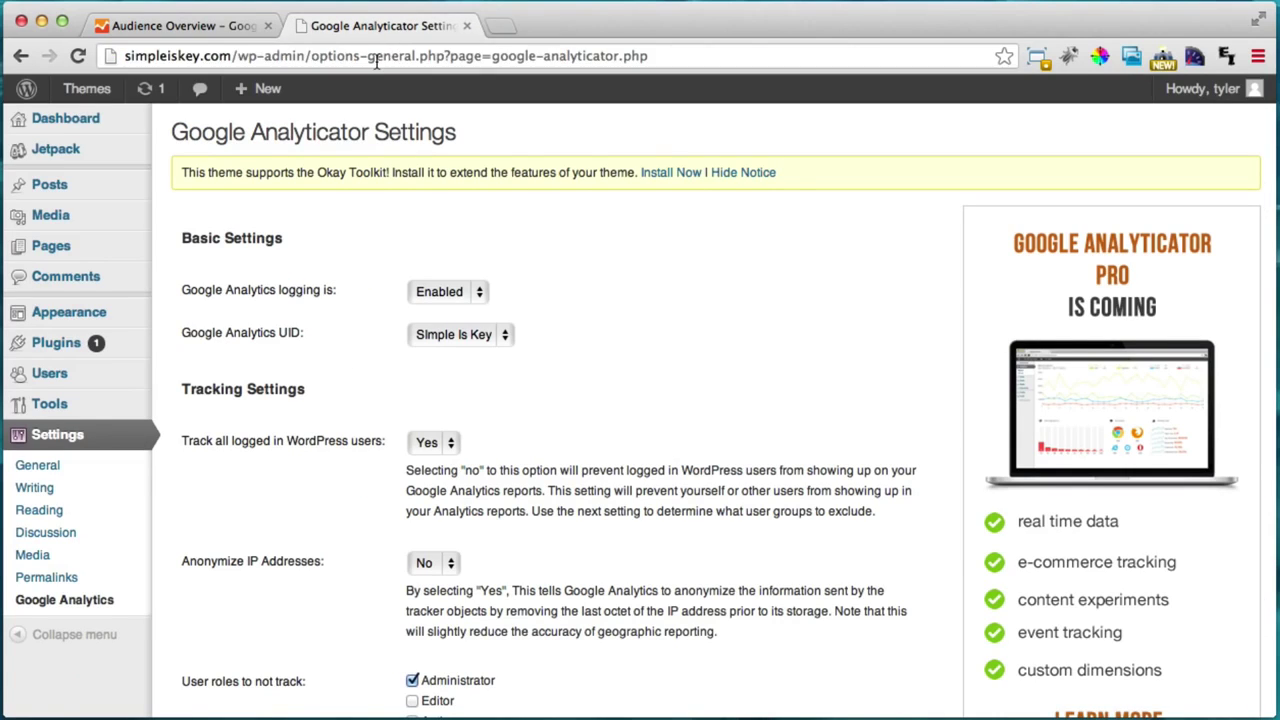
{"action": "left_click", "coordinate": [377, 58]}
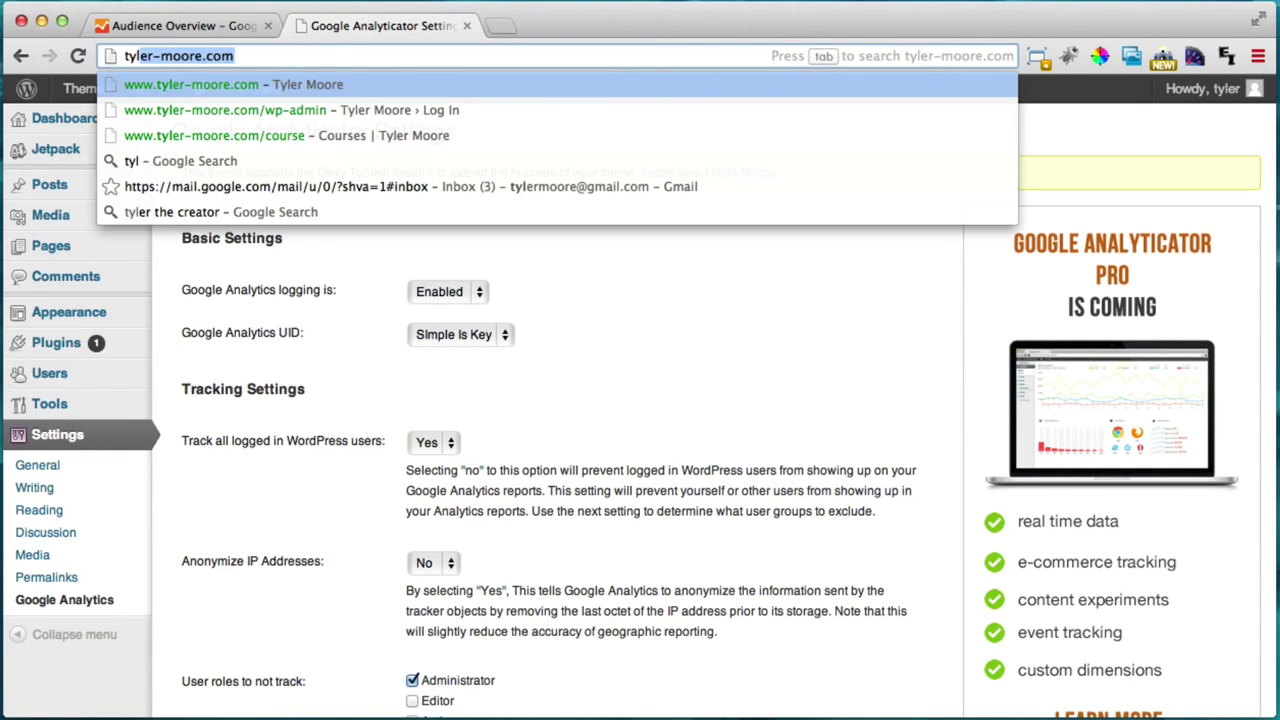
{"action": "key", "text": "Return"}
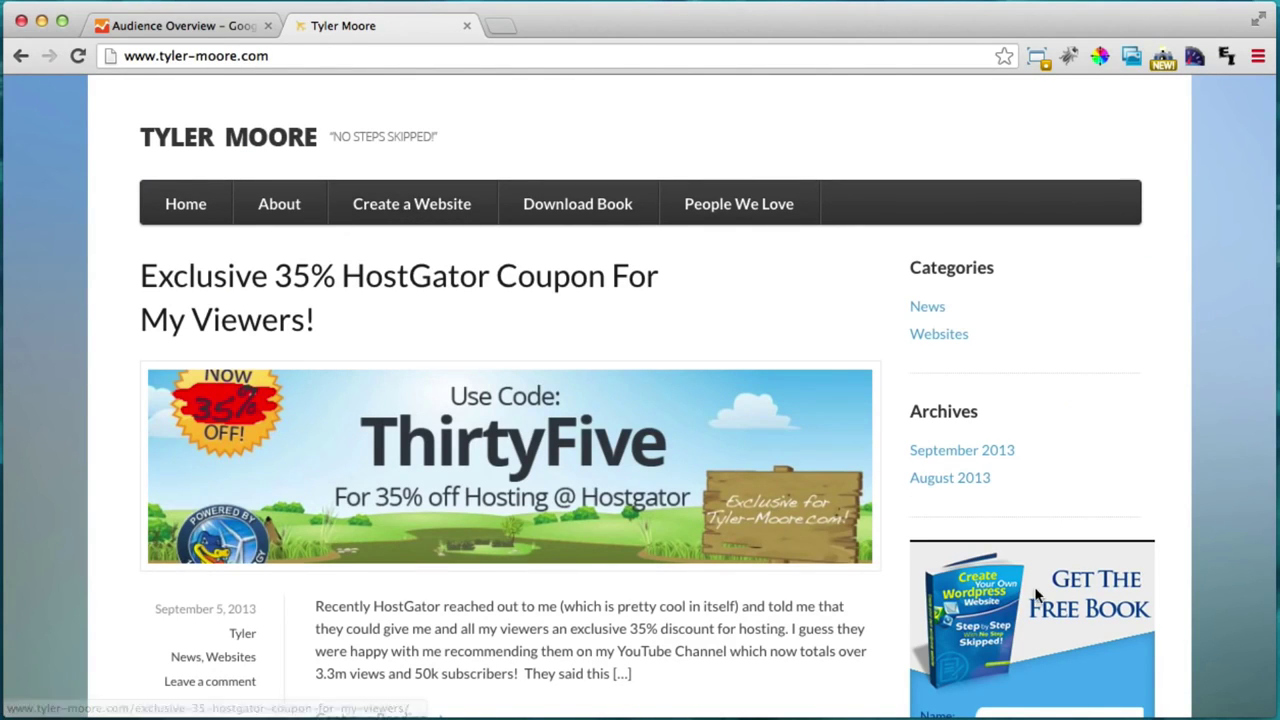
{"action": "left_click", "coordinate": [436, 215]}
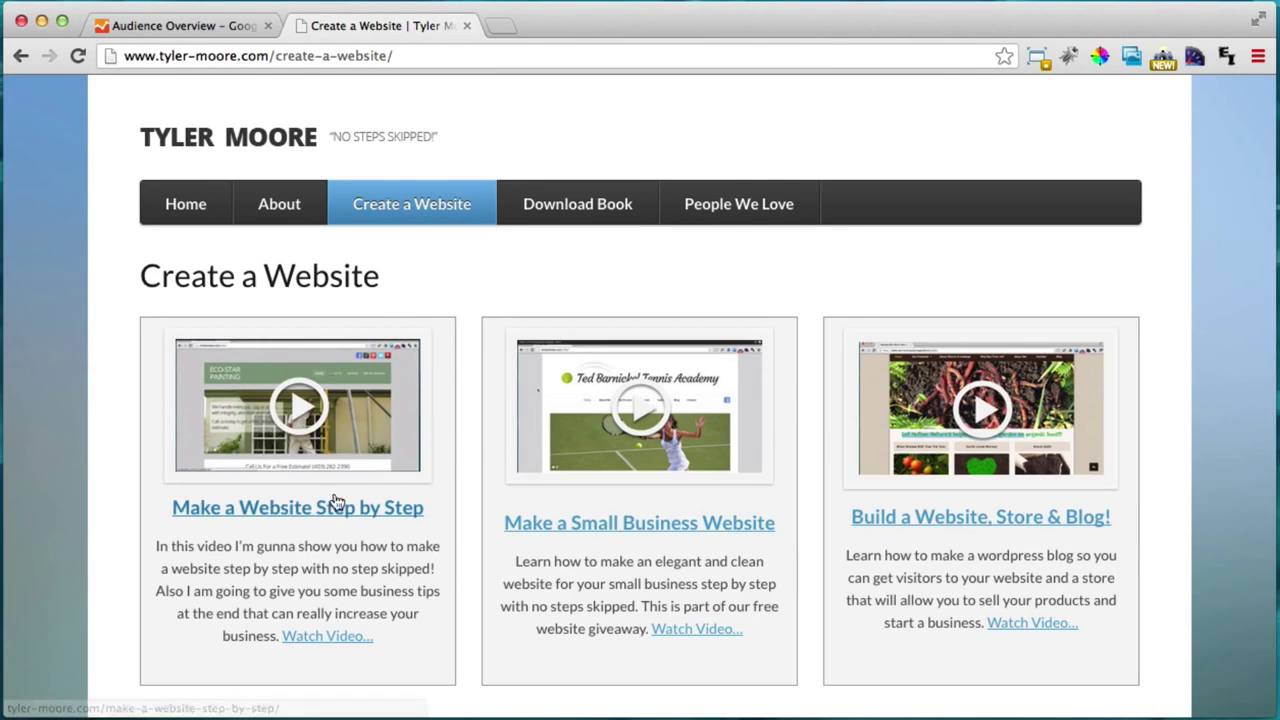
{"action": "scroll", "coordinate": [600, 340], "scroll_direction": "down", "scroll_amount": 3}
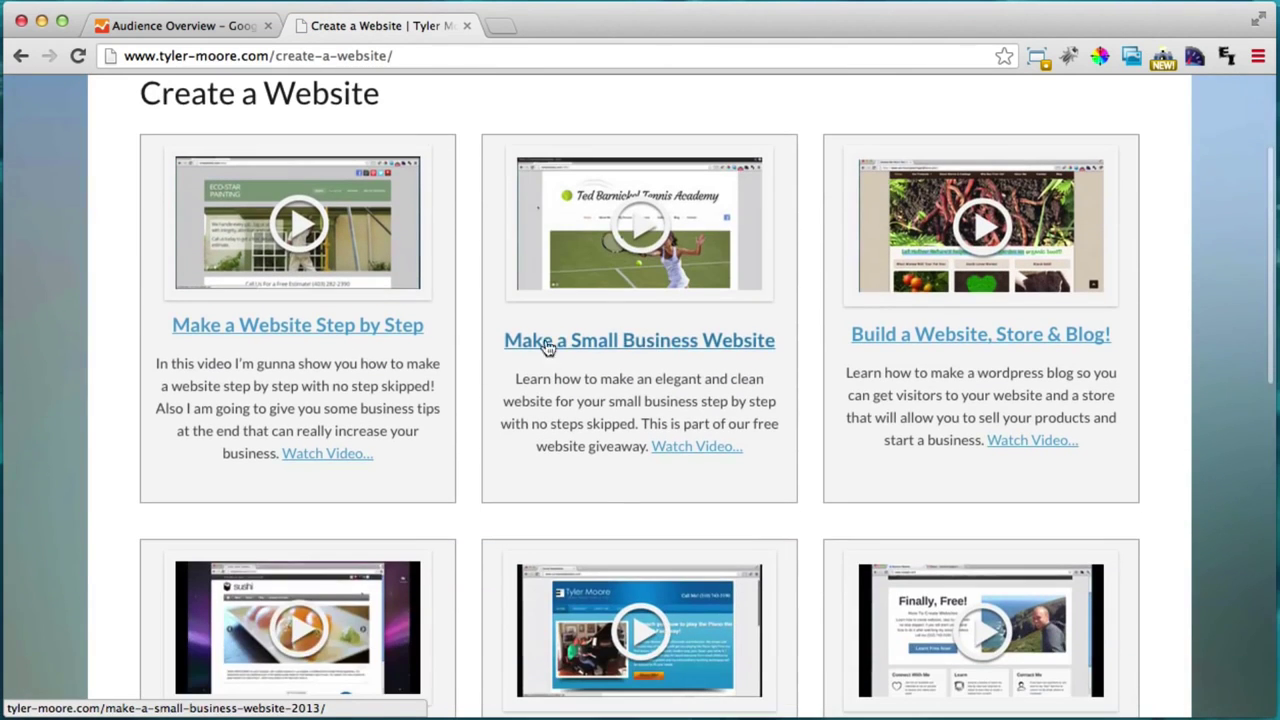
{"action": "scroll", "coordinate": [760, 466], "scroll_direction": "up", "scroll_amount": 3}
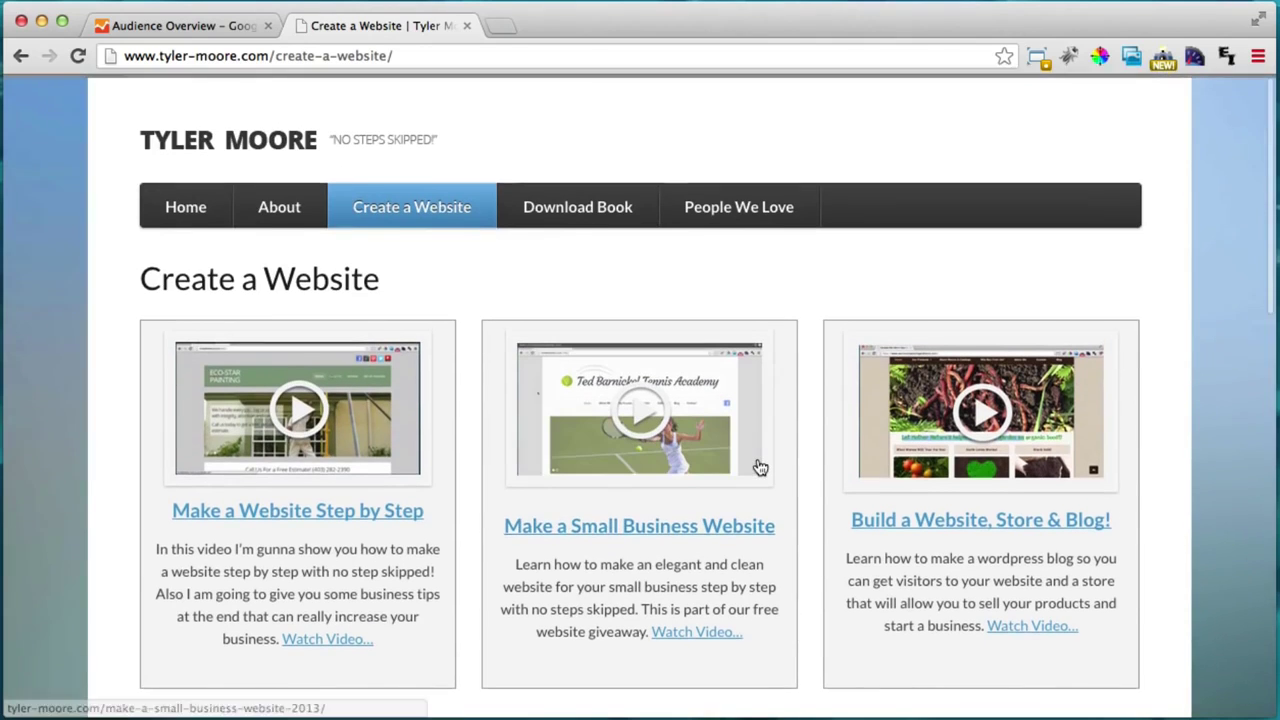